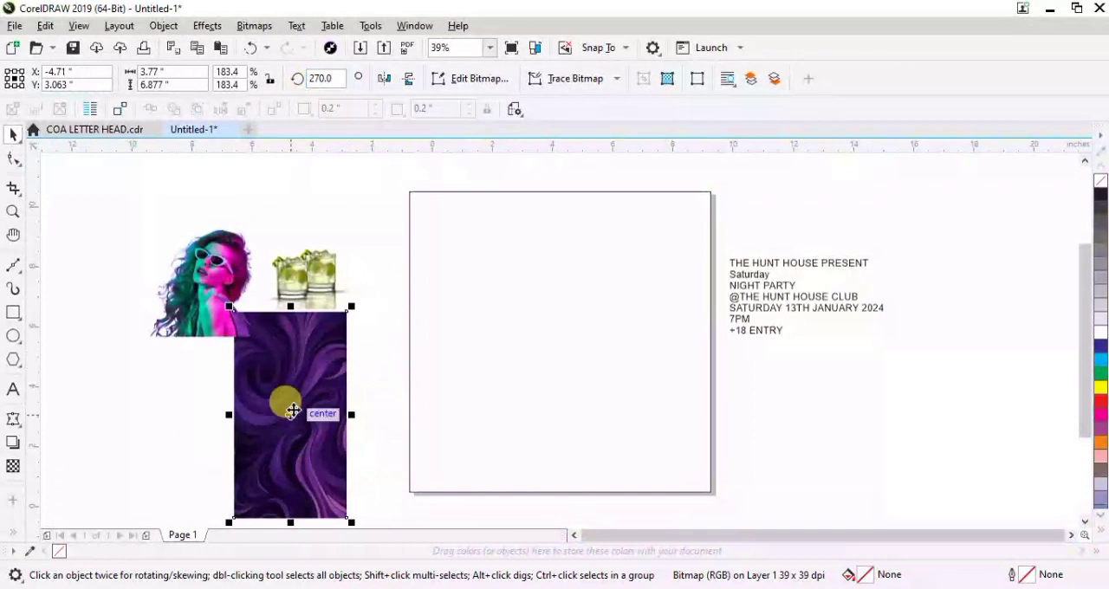
# Enlarge the purple swirl background image to about 12.7 × 20.7 inches and place it beside the page, past the other pictures
pyautogui.moveTo(501, 356); pyautogui.dragTo(597, 468)
pyautogui.moveTo(595, 326); pyautogui.dragTo(615, 326)
pyautogui.scroll(-2, 617, 324)
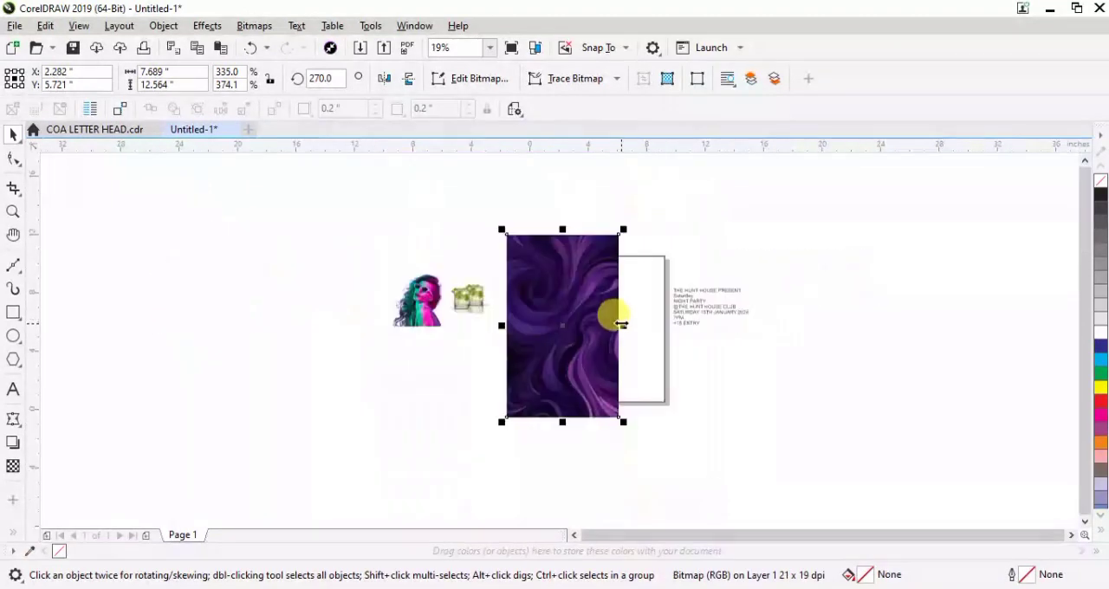
pyautogui.moveTo(626, 228); pyautogui.dragTo(720, 152)
pyautogui.moveTo(618, 376); pyautogui.dragTo(320, 391)
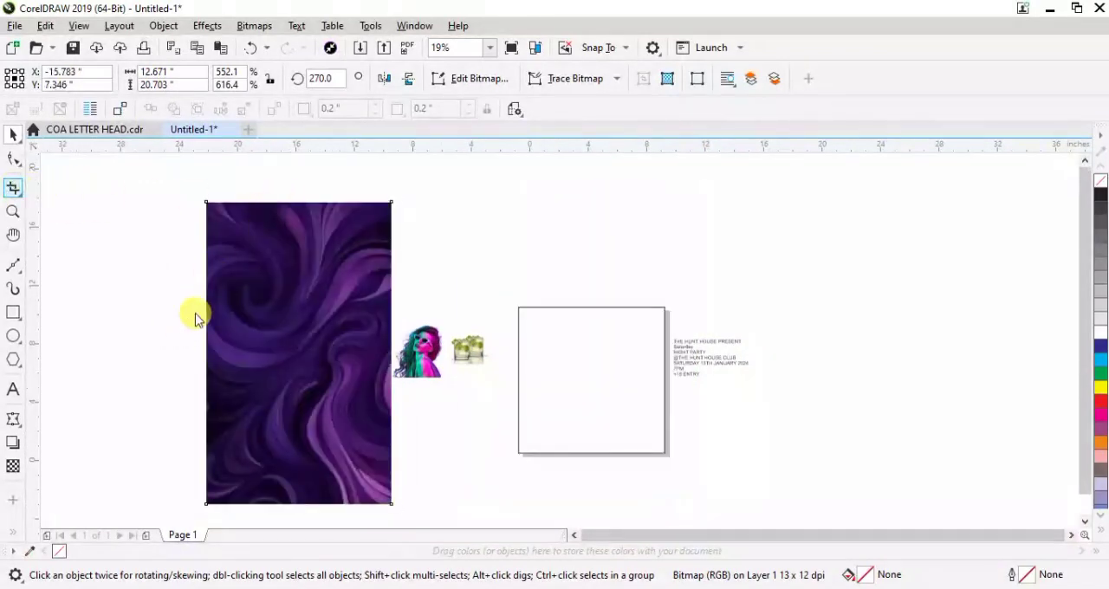
# Crop away the upper part of the purple background image, keeping a lower area about 13.1 inches high
pyautogui.moveTo(192, 314); pyautogui.dragTo(400, 507)
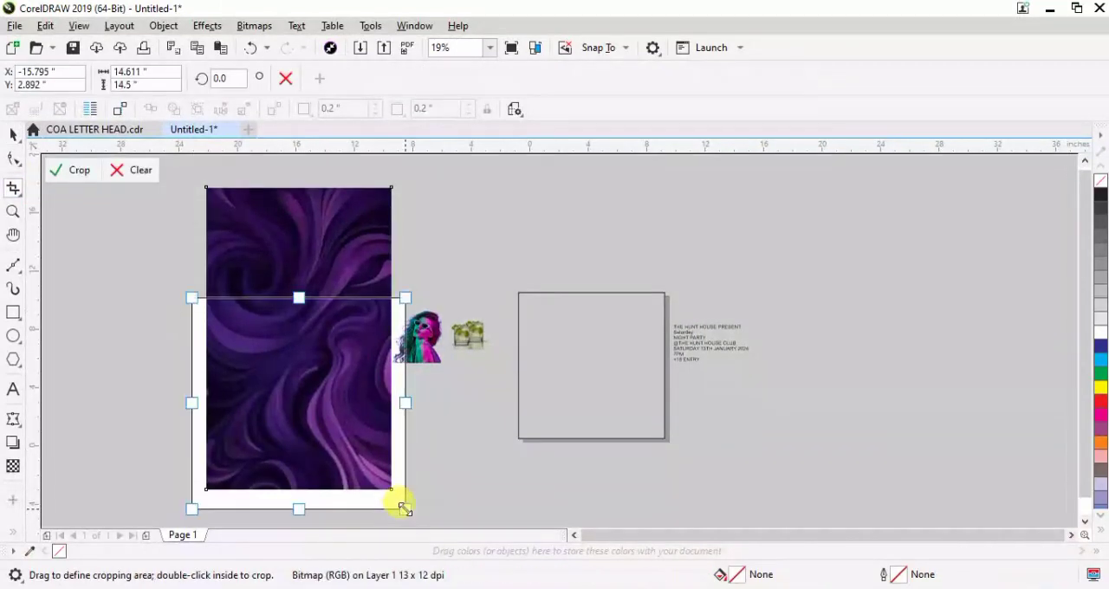
pyautogui.click(61, 170)
pyautogui.click(13, 136)
# Move the cropped background image to the far side of the text block and mirror it vertically
pyautogui.moveTo(314, 324); pyautogui.dragTo(867, 364)
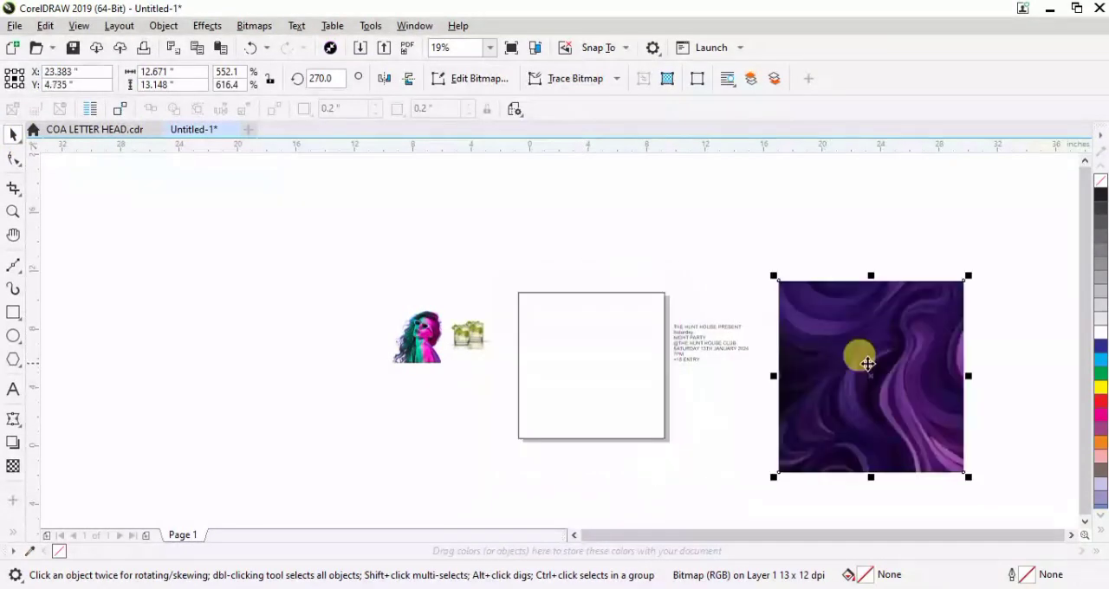
pyautogui.click(415, 84)
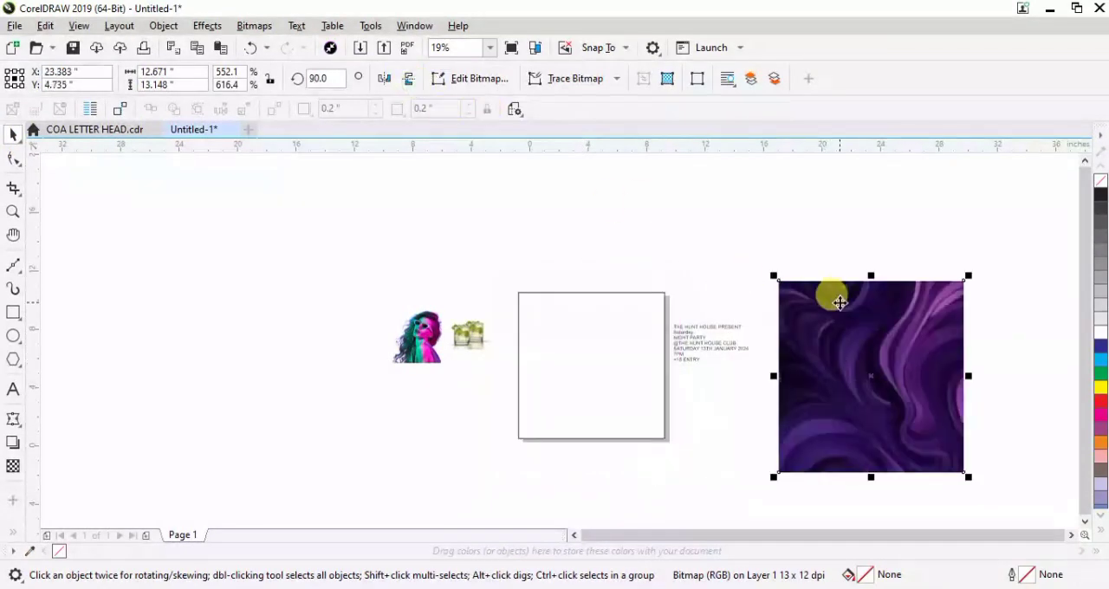
pyautogui.moveTo(896, 379); pyautogui.dragTo(893, 360)
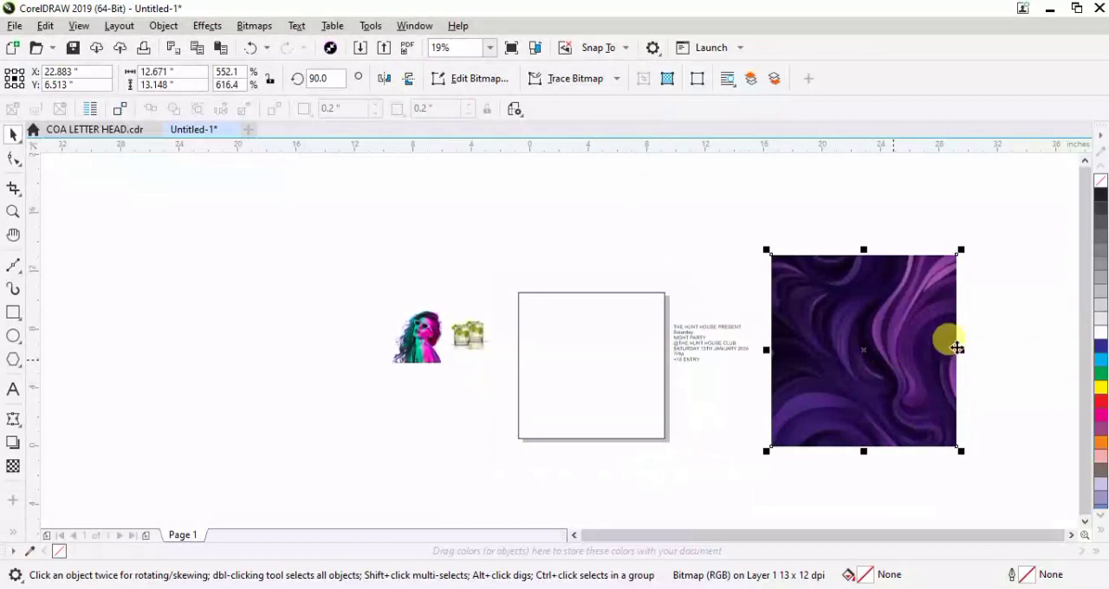
# PowerClip the purple background image inside the 10-inch square on the page
pyautogui.rightClick(892, 348)
pyautogui.click(924, 343)
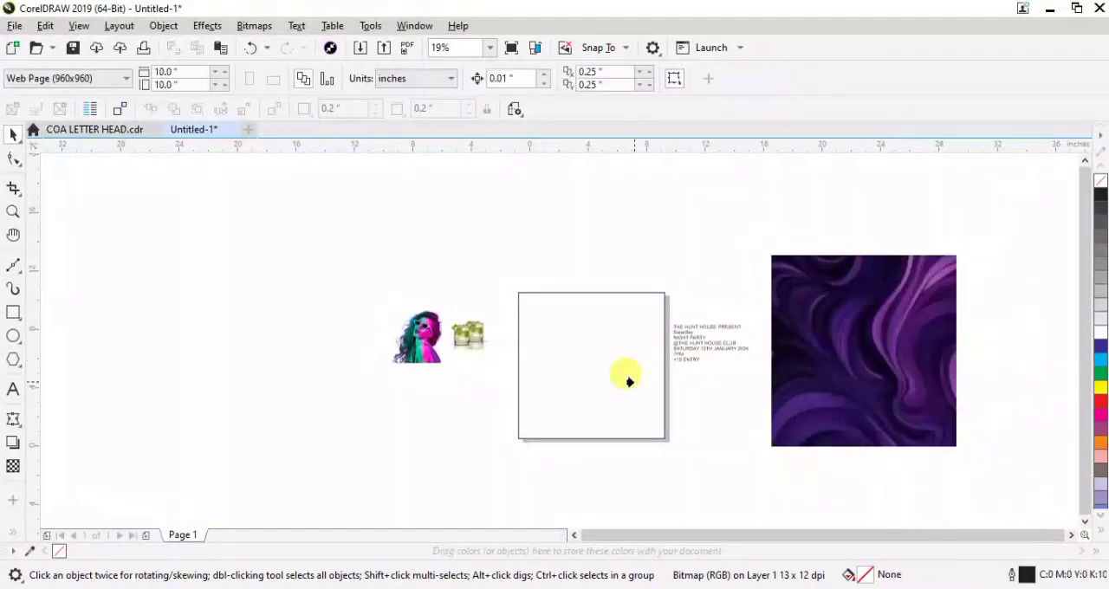
pyautogui.click(632, 381)
# Edit the PowerClip contents and shift the purple background image slightly downward within the square
pyautogui.scroll(2, 633, 381)
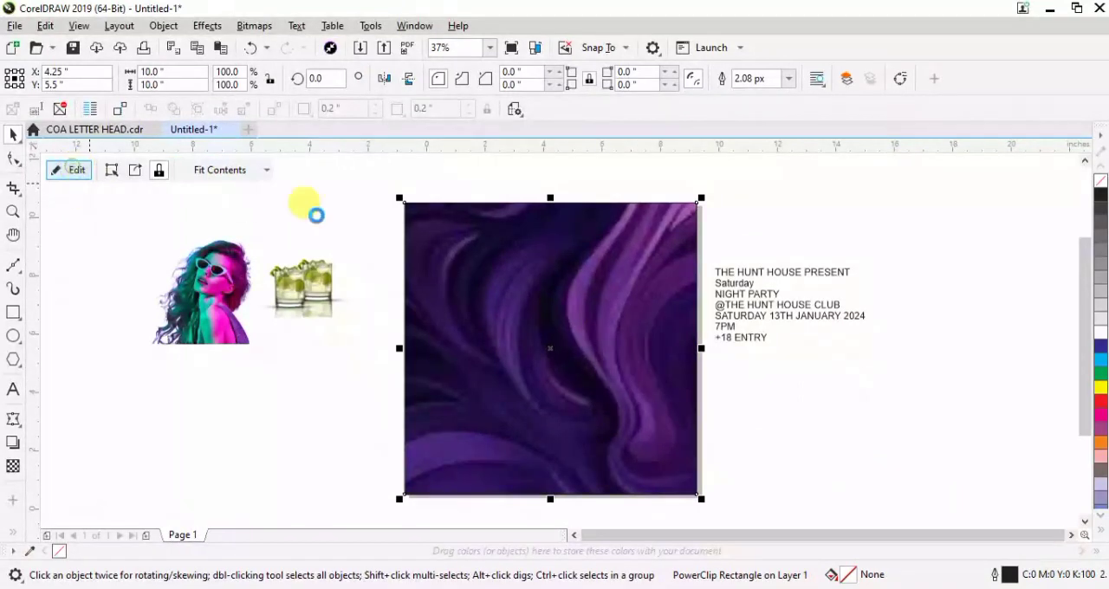
pyautogui.click(541, 322)
pyautogui.moveTo(581, 292); pyautogui.dragTo(577, 324)
pyautogui.click(75, 172)
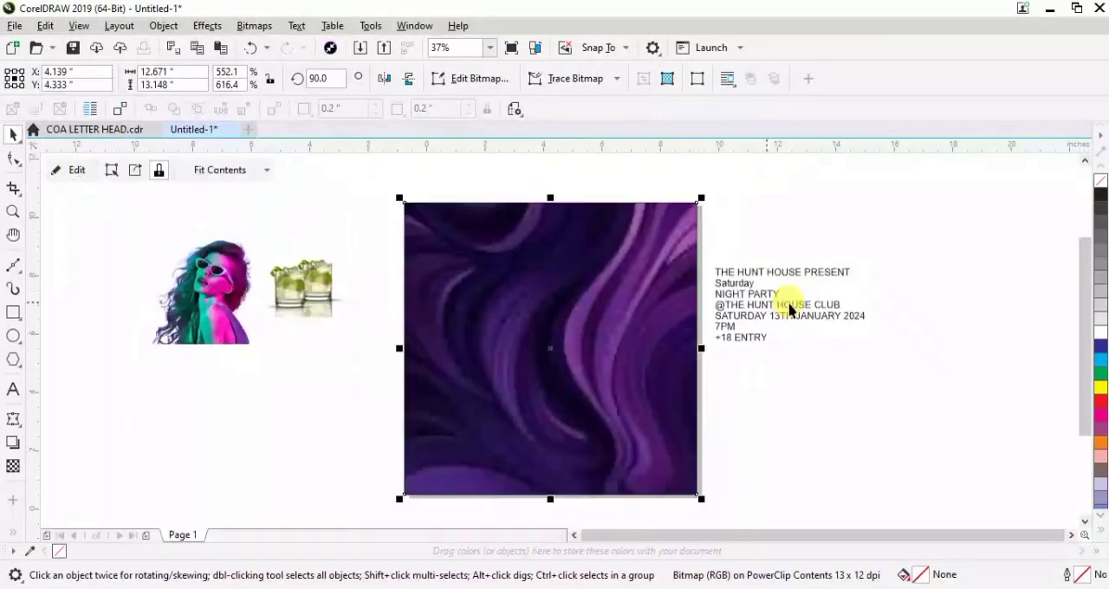
pyautogui.click(867, 235)
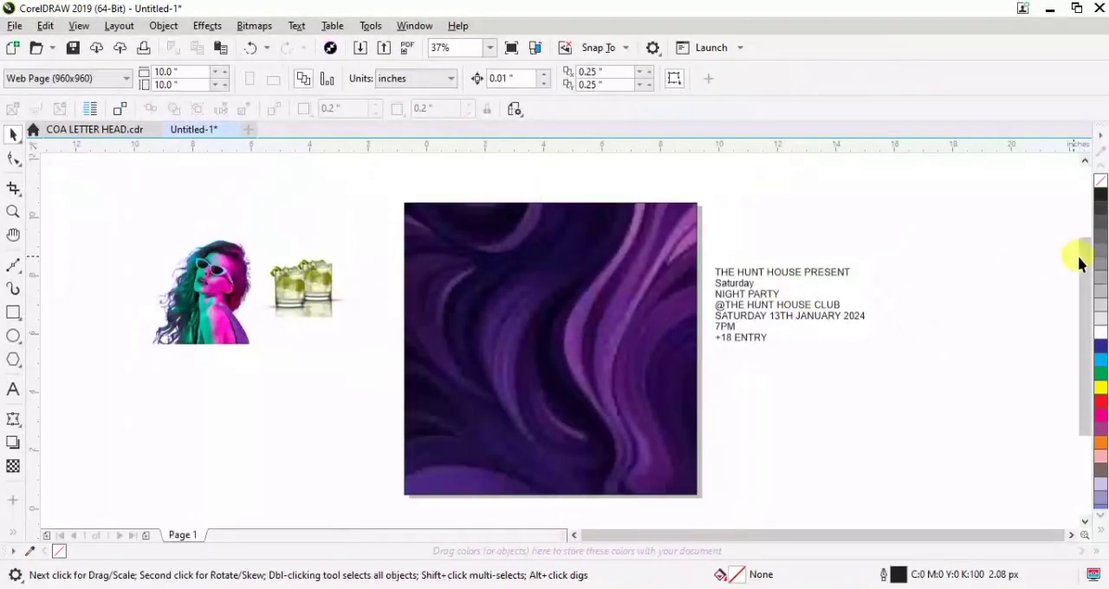
# Enlarge the woman's picture to about 8.5 × 8.8 inches and place it over the purple background
pyautogui.moveTo(1083, 257); pyautogui.dragTo(1084, 285)
pyautogui.click(244, 260)
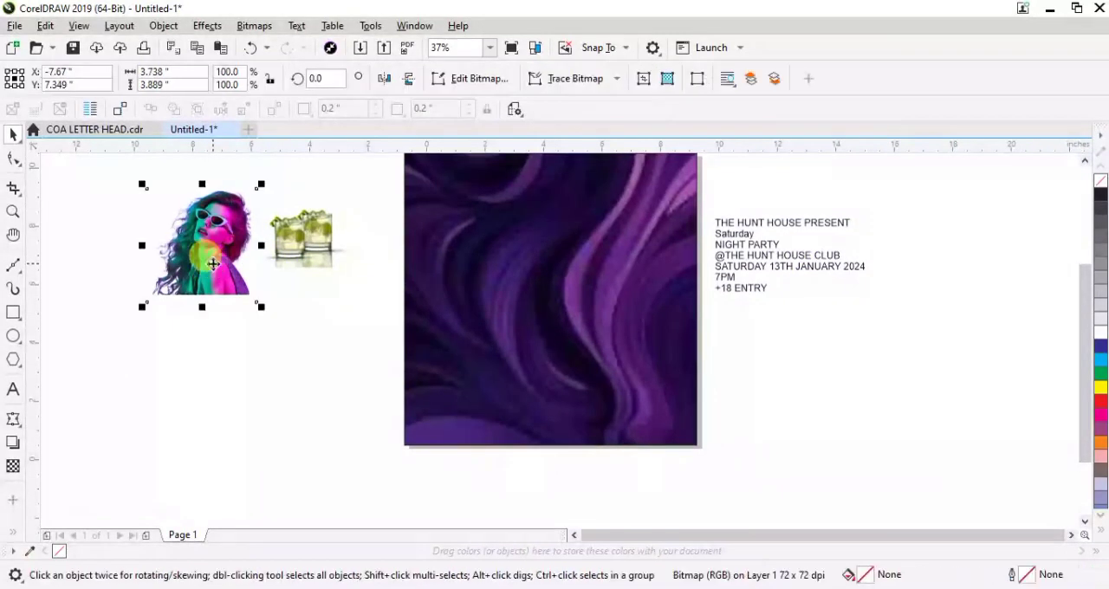
pyautogui.moveTo(266, 312); pyautogui.dragTo(389, 421)
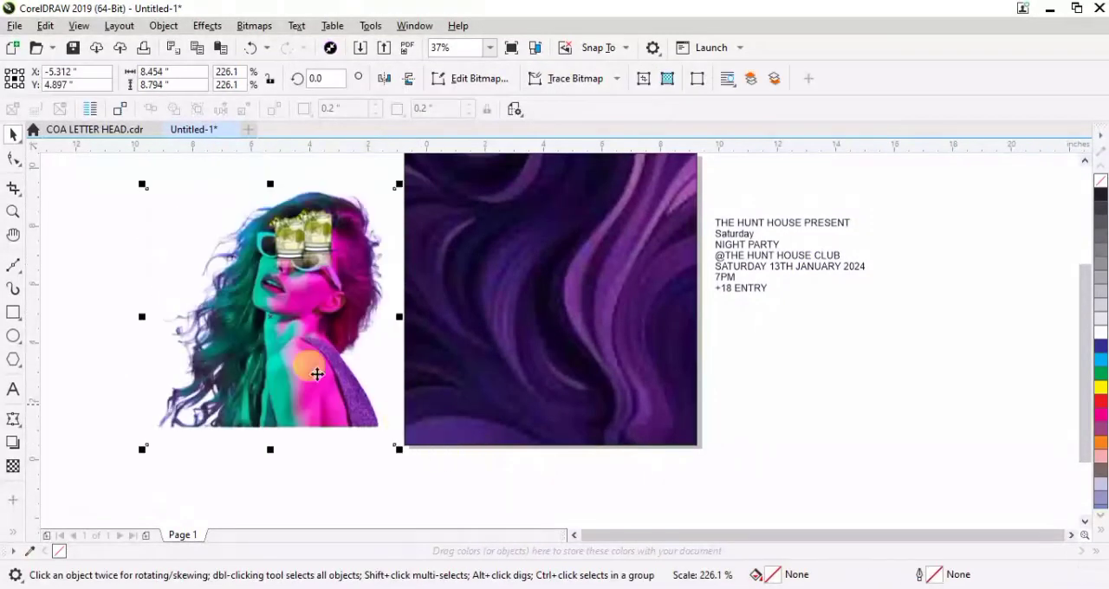
pyautogui.moveTo(265, 339); pyautogui.dragTo(582, 317)
pyautogui.moveTo(1083, 367); pyautogui.dragTo(1082, 352)
pyautogui.moveTo(633, 261); pyautogui.dragTo(581, 294)
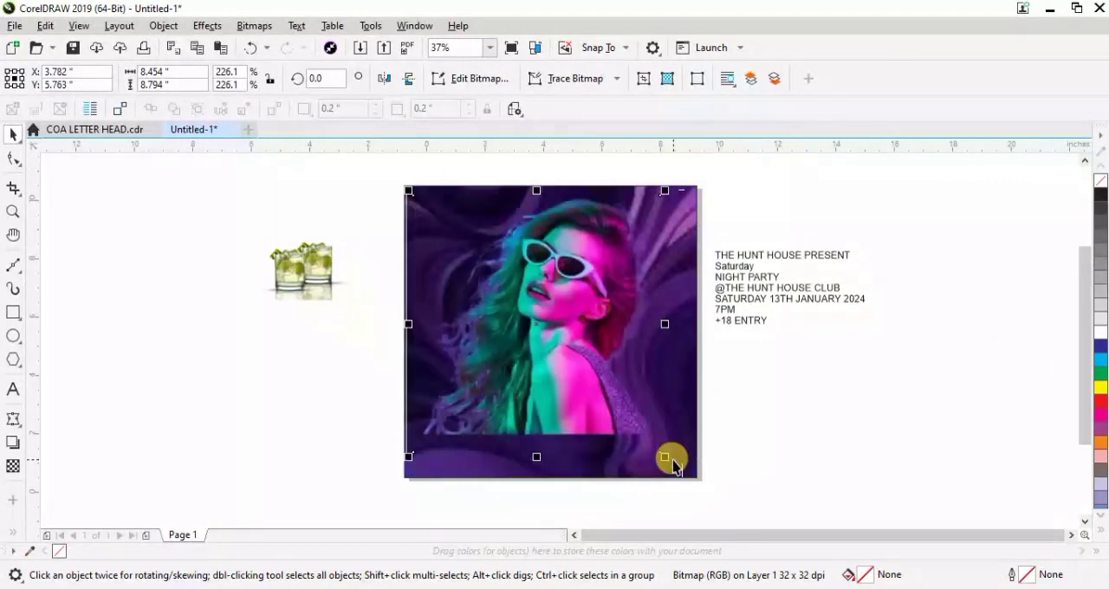
# Scale the woman's picture down to about 7.7 × 8.0 inches and center it horizontally on the background square
pyautogui.moveTo(663, 457); pyautogui.dragTo(651, 440)
pyautogui.moveTo(578, 371); pyautogui.dragTo(577, 371)
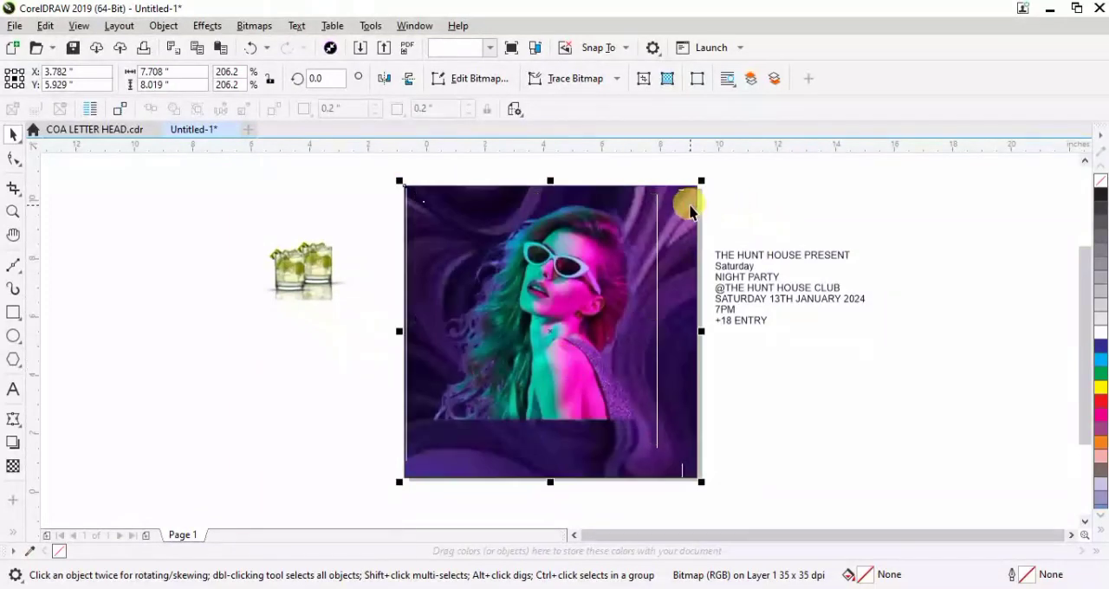
pyautogui.click(770, 198)
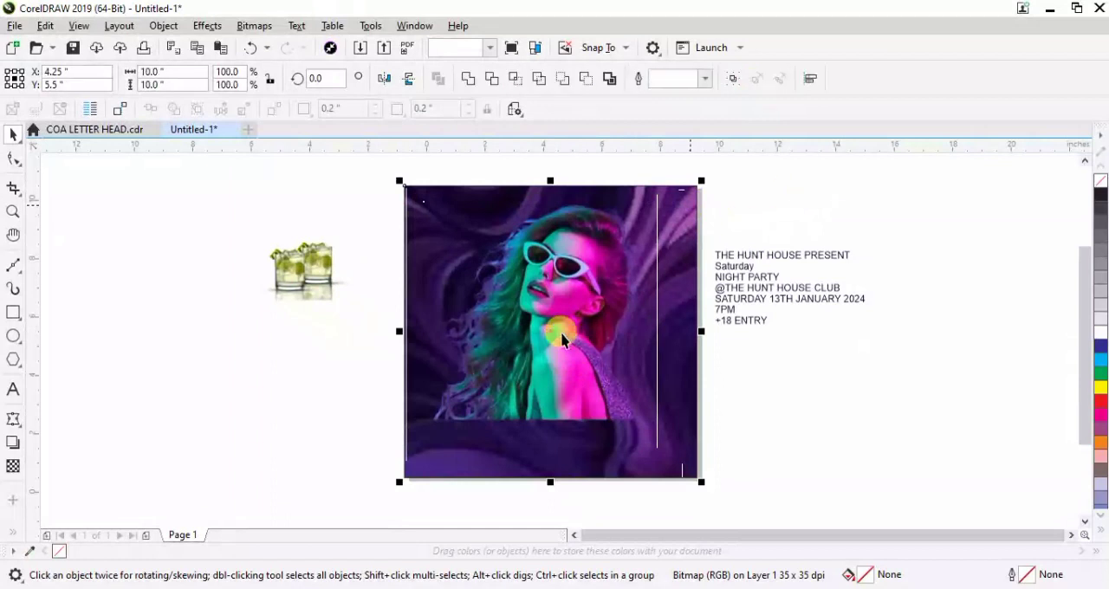
pyautogui.click(365, 377)
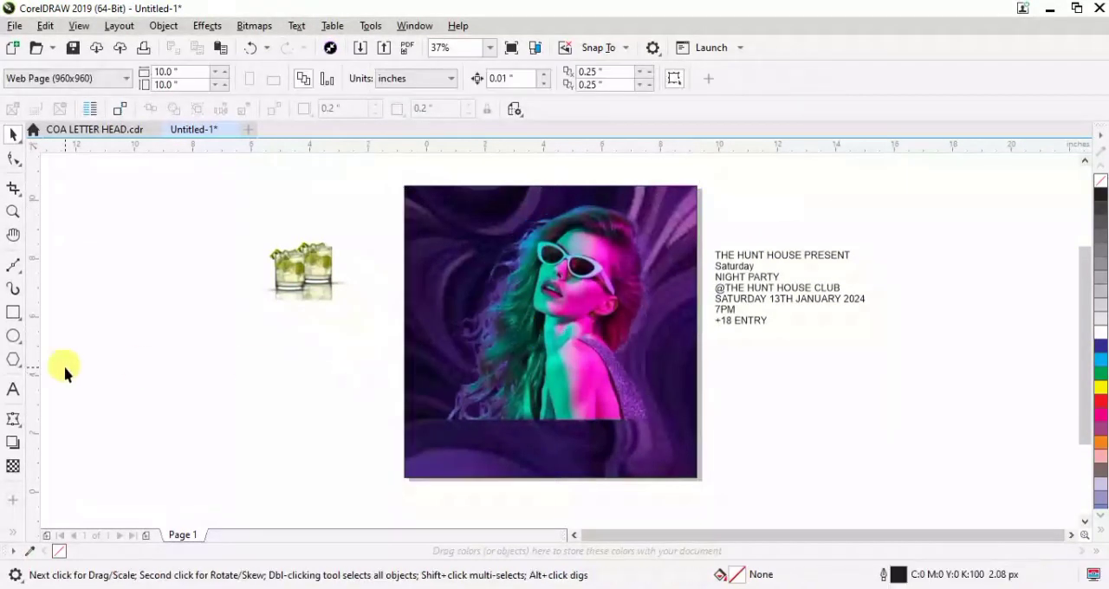
# Draw a rectangle about 13.2 × 4.8 inches across the page's lower half, with a dark purple fill sampled from the background and no outline
pyautogui.click(11, 316)
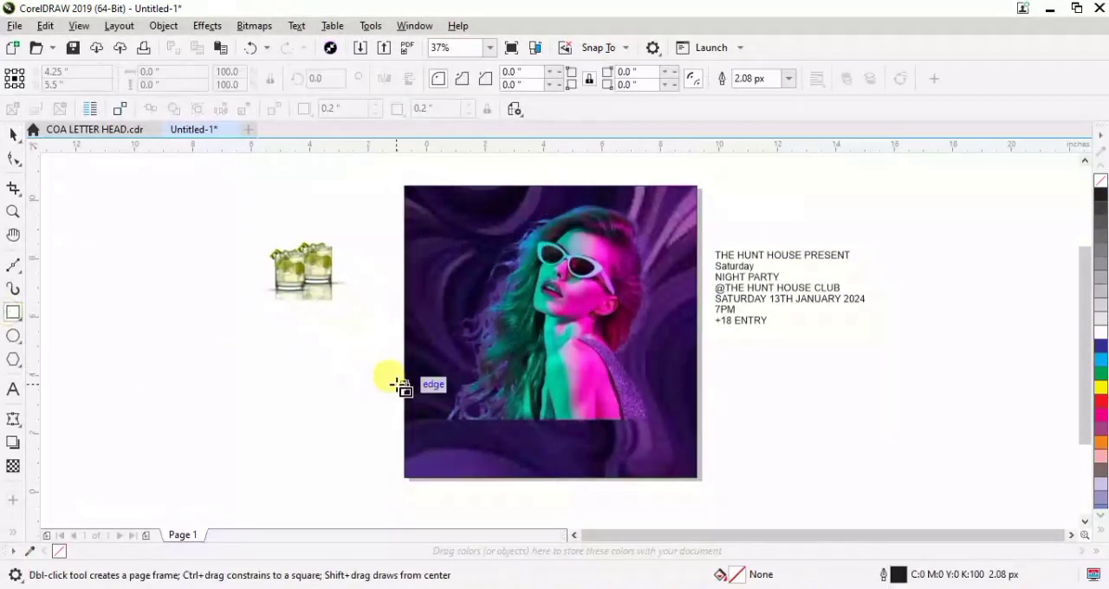
pyautogui.moveTo(359, 355)
pyautogui.mouseDown()
pyautogui.moveTo(693, 491)
pyautogui.moveTo(747, 499)
pyautogui.mouseUp()
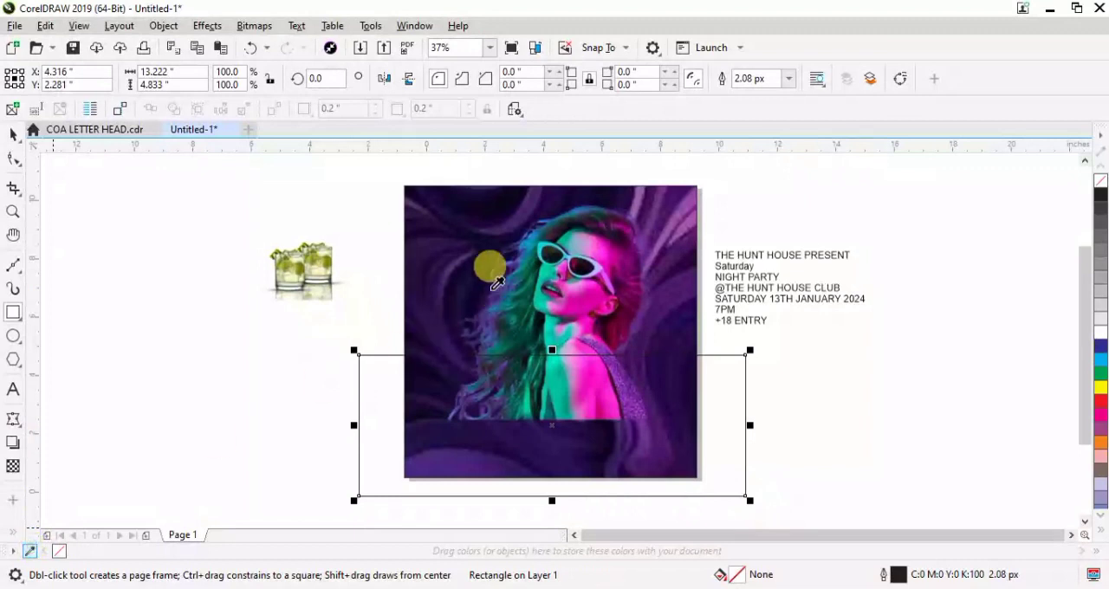
pyautogui.click(469, 289)
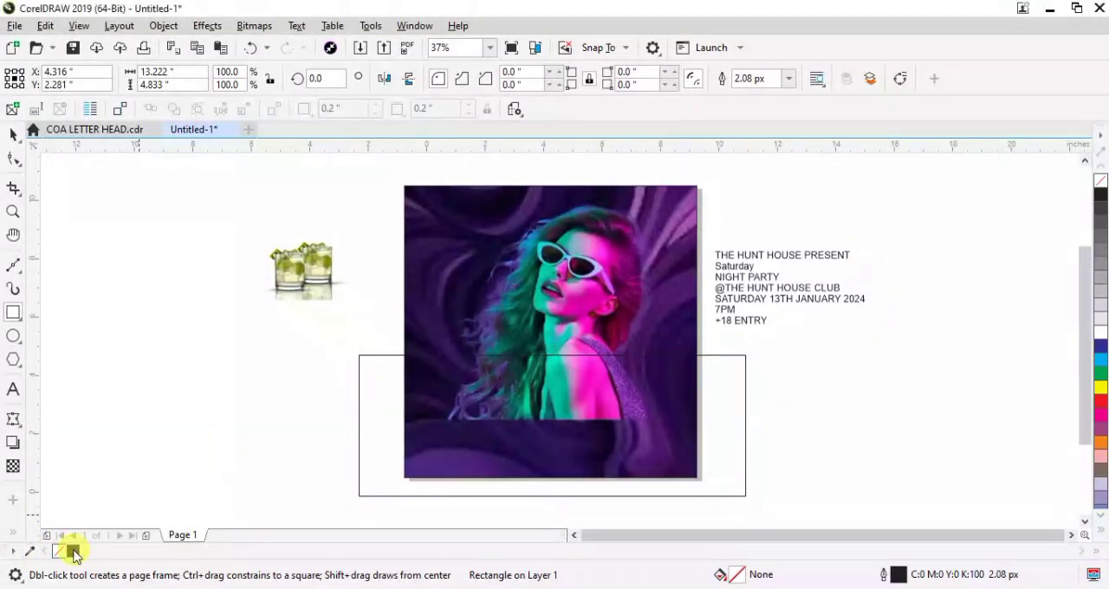
pyautogui.click(72, 552)
pyautogui.click(13, 139)
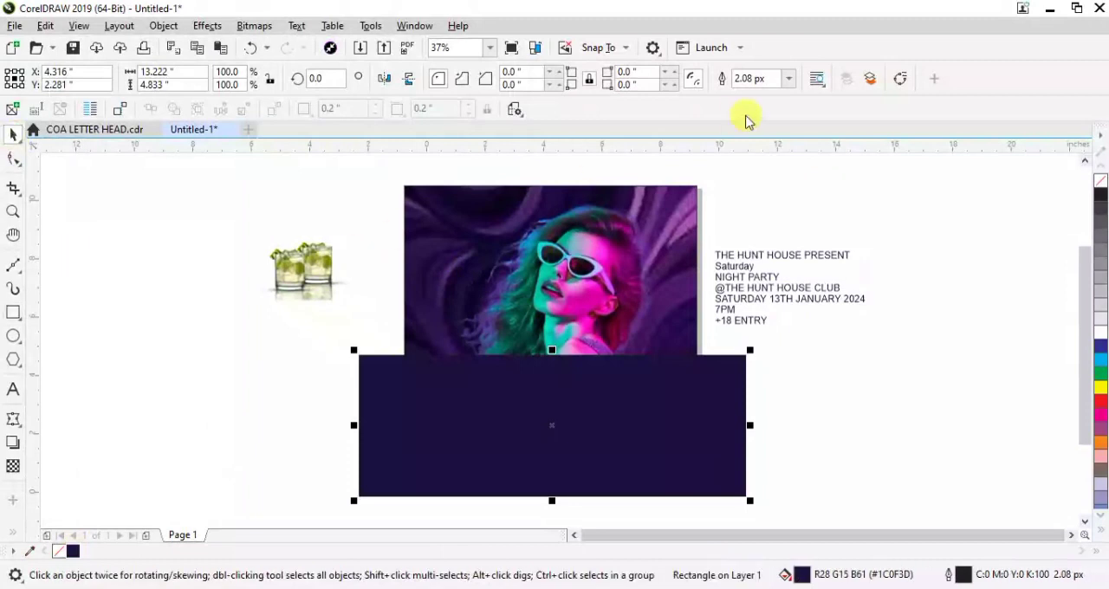
pyautogui.click(790, 78)
pyautogui.click(761, 95)
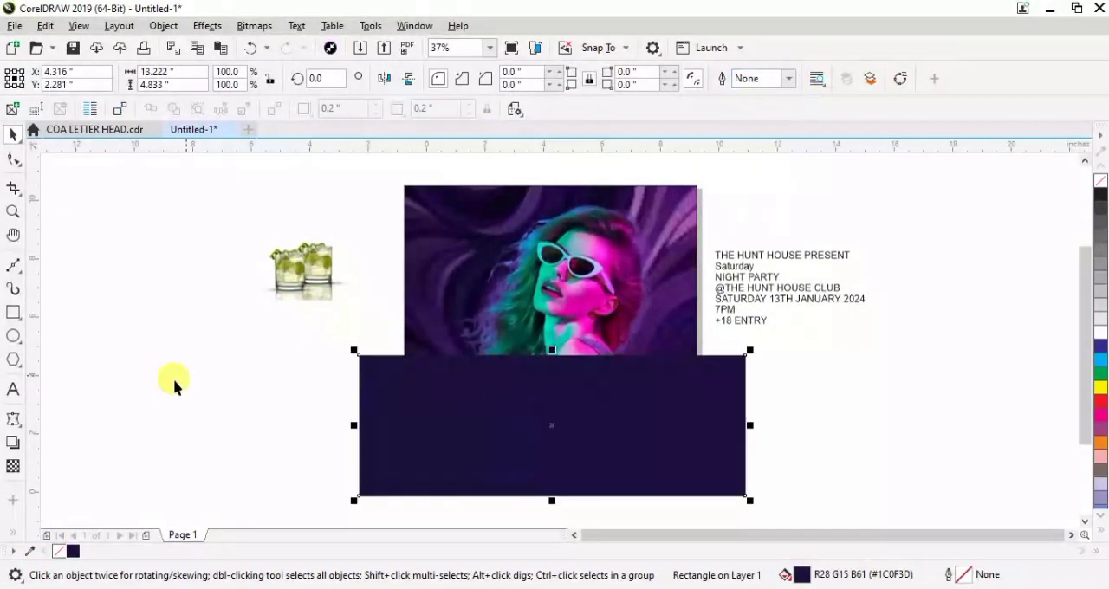
# Fade out the dark rectangle's upper part with a fountain transparency and stretch it upward to about 6.7 inches high
pyautogui.click(13, 468)
pyautogui.moveTo(521, 436); pyautogui.dragTo(520, 377)
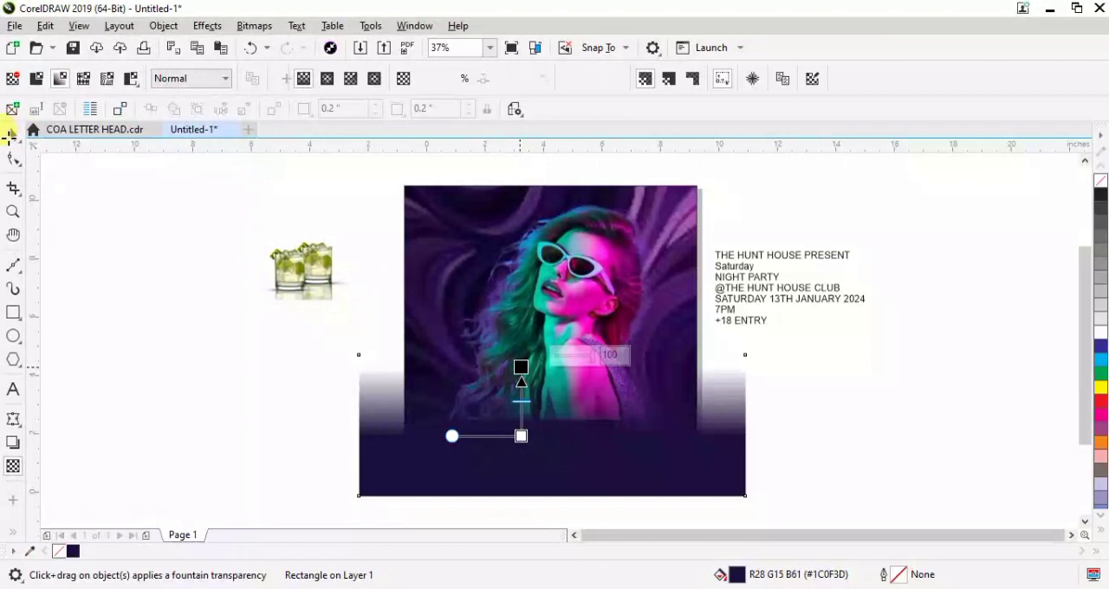
pyautogui.click(12, 133)
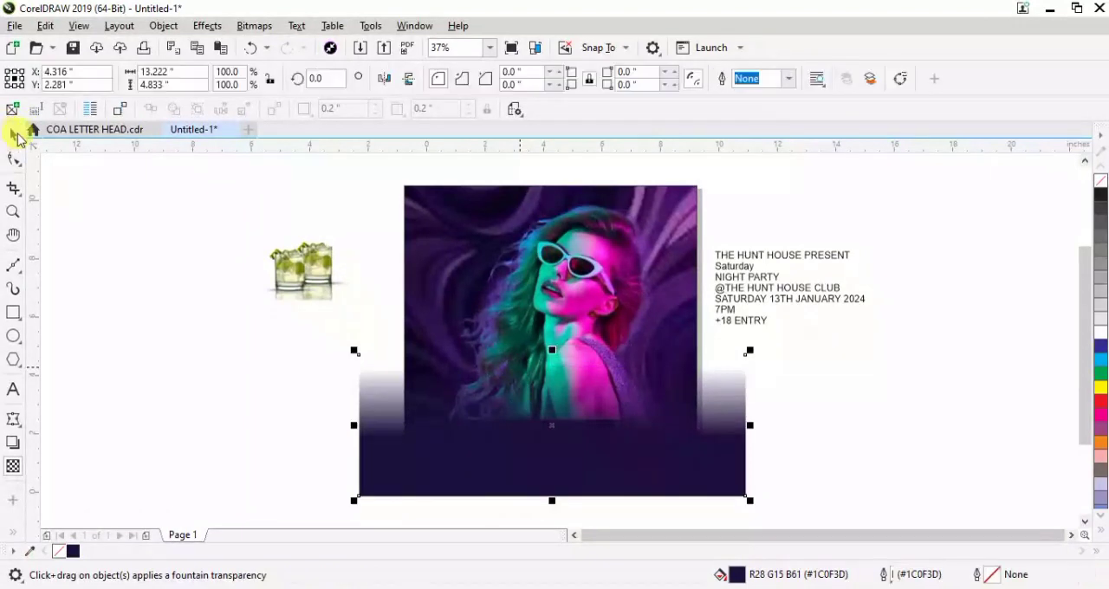
pyautogui.moveTo(553, 349); pyautogui.dragTo(547, 301)
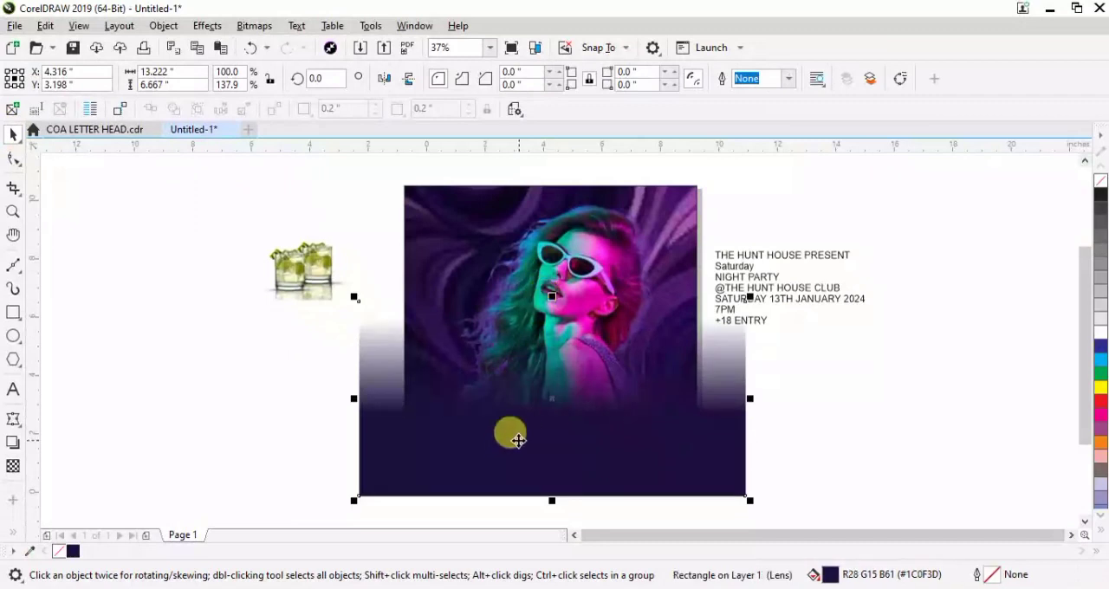
pyautogui.rightClick(590, 271)
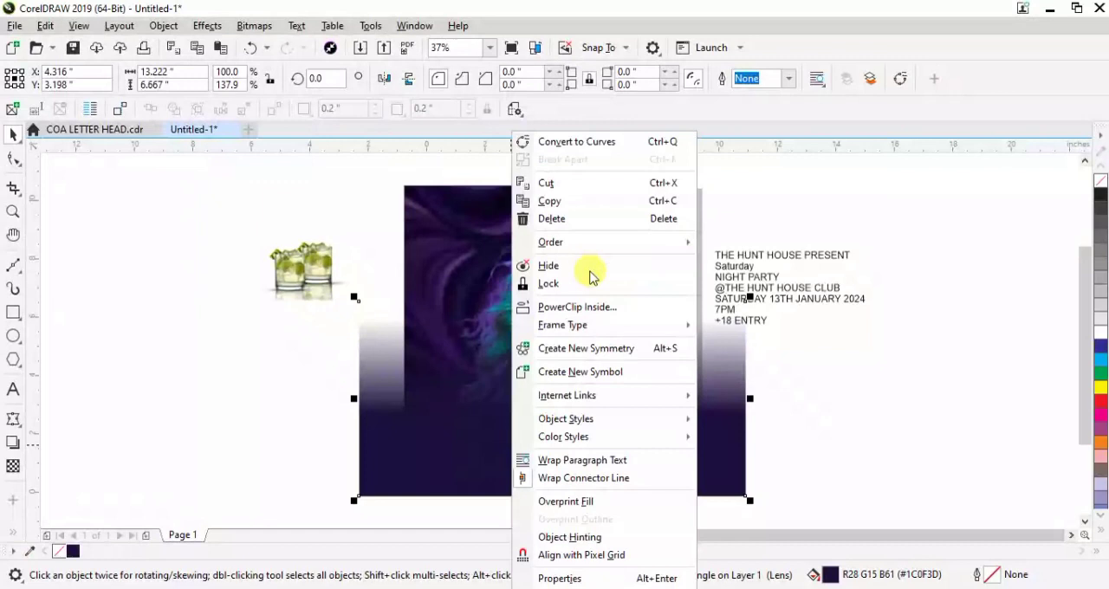
pyautogui.click(567, 307)
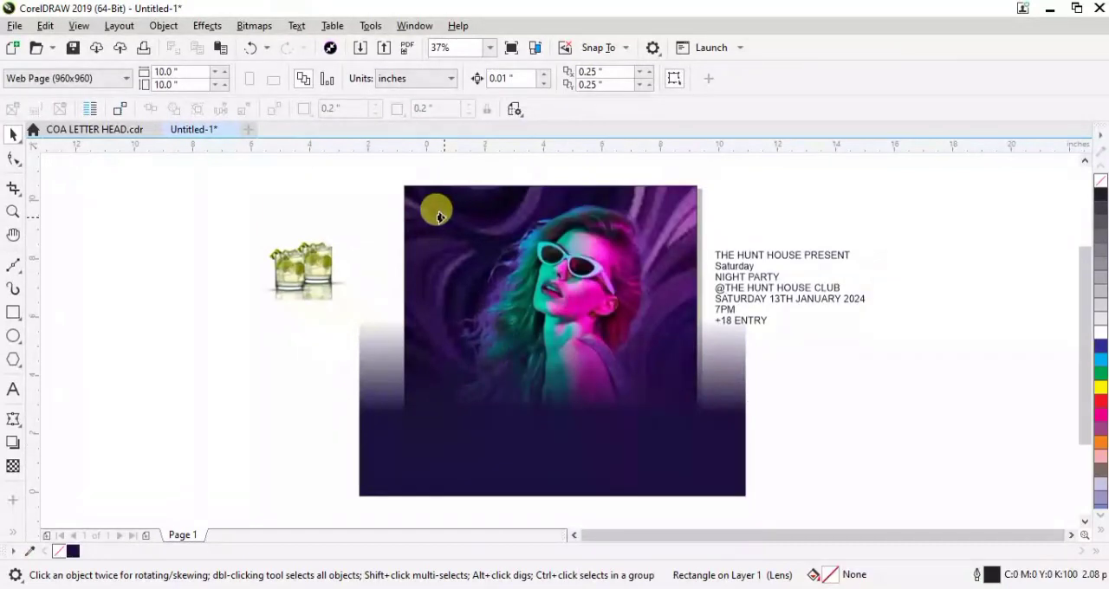
pyautogui.click(559, 303)
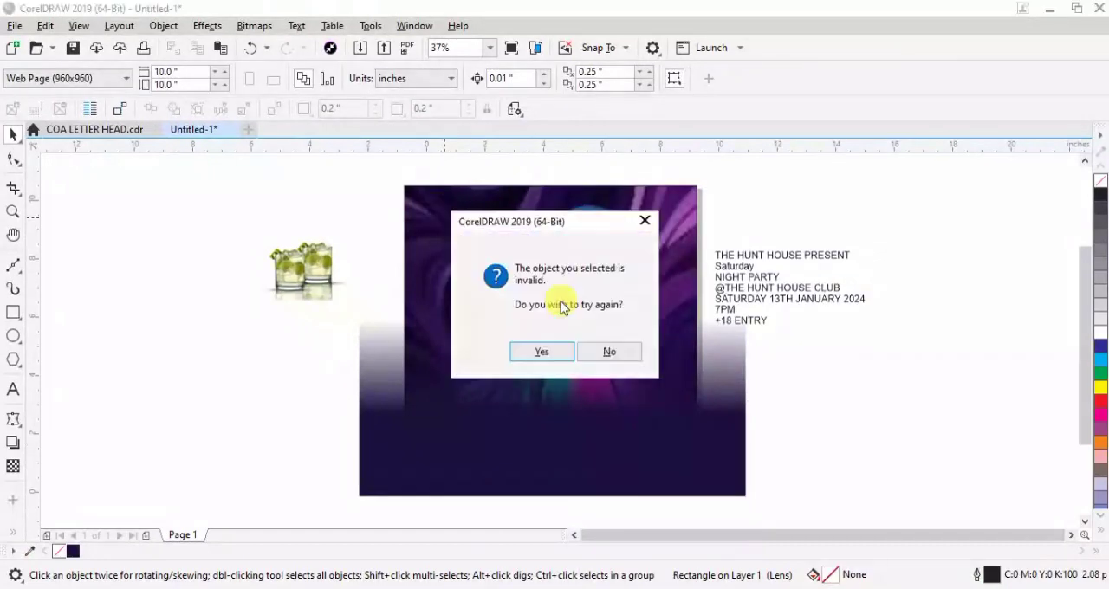
pyautogui.click(611, 352)
# PowerClip the woman's picture inside the background square
pyautogui.click(612, 234)
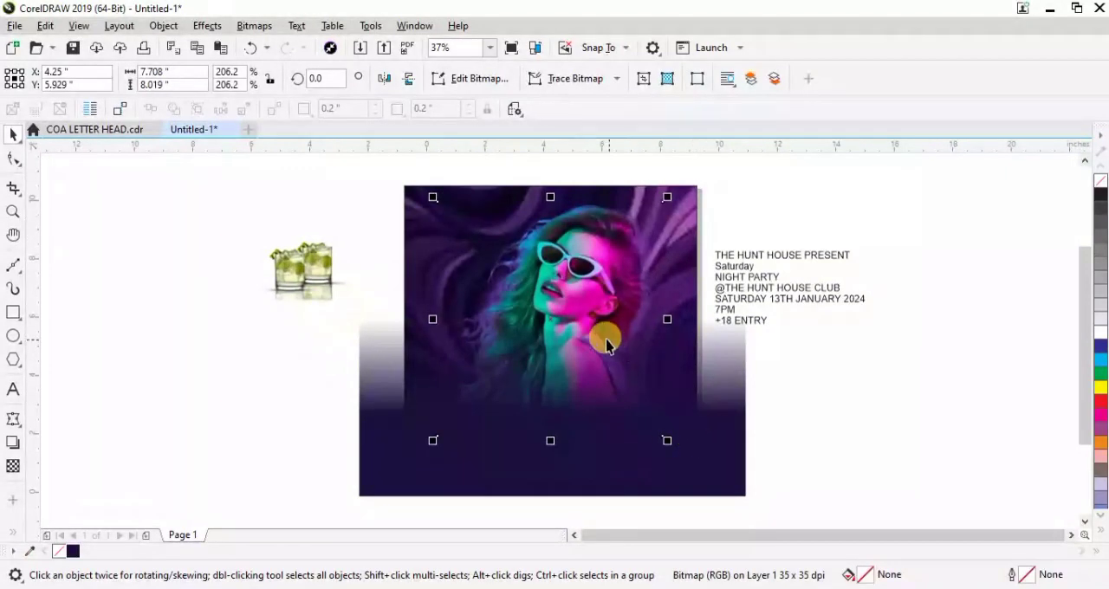
pyautogui.rightClick(589, 292)
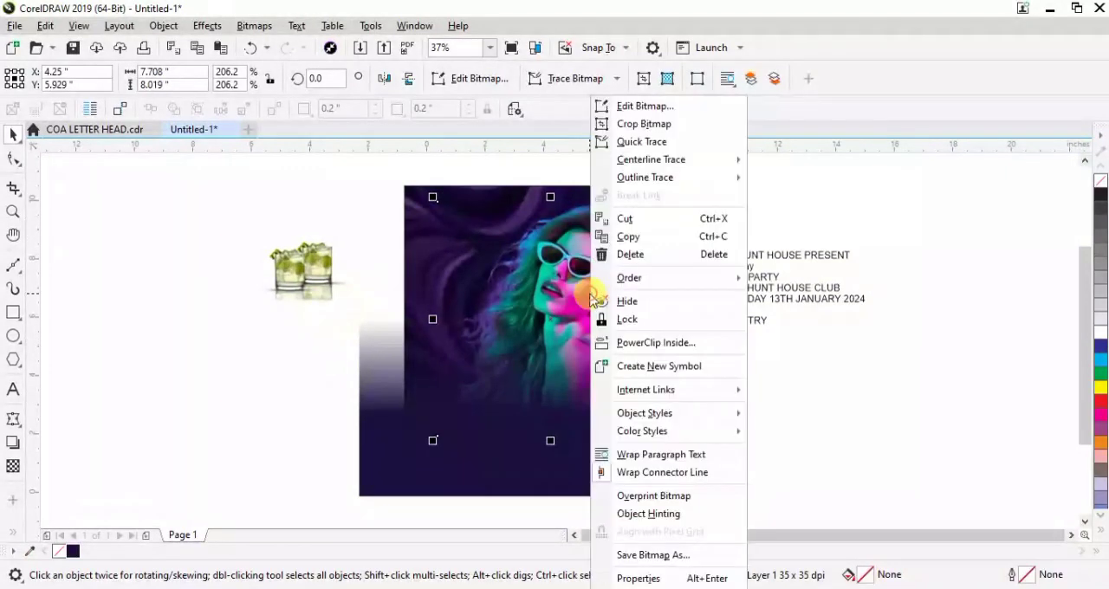
pyautogui.click(638, 343)
pyautogui.click(684, 257)
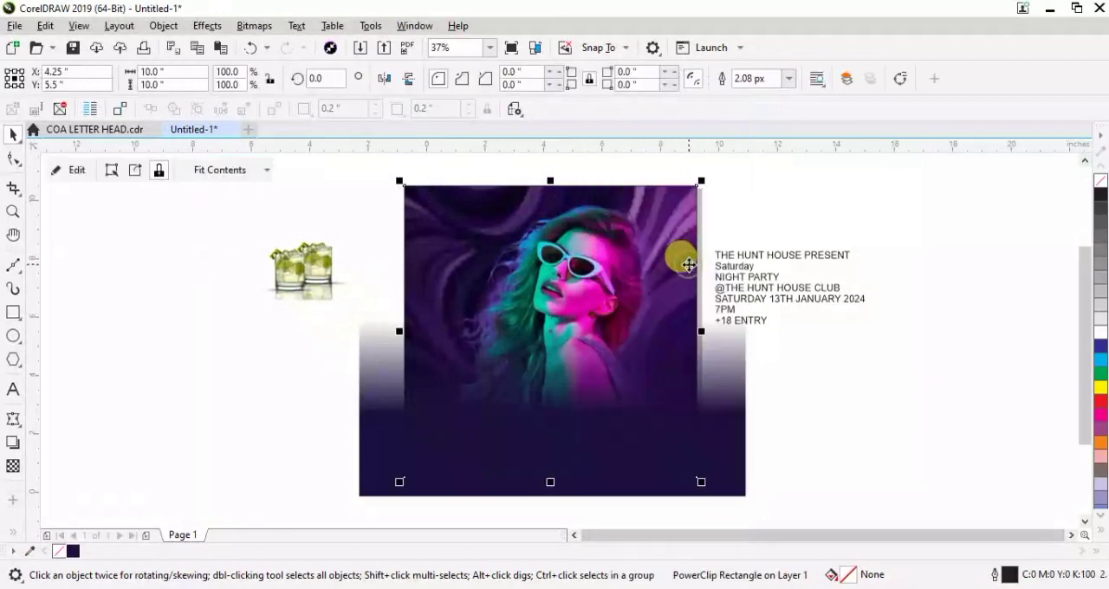
# PowerClip the faded dark purple rectangle inside the background square
pyautogui.click(722, 446)
pyautogui.rightClick(721, 442)
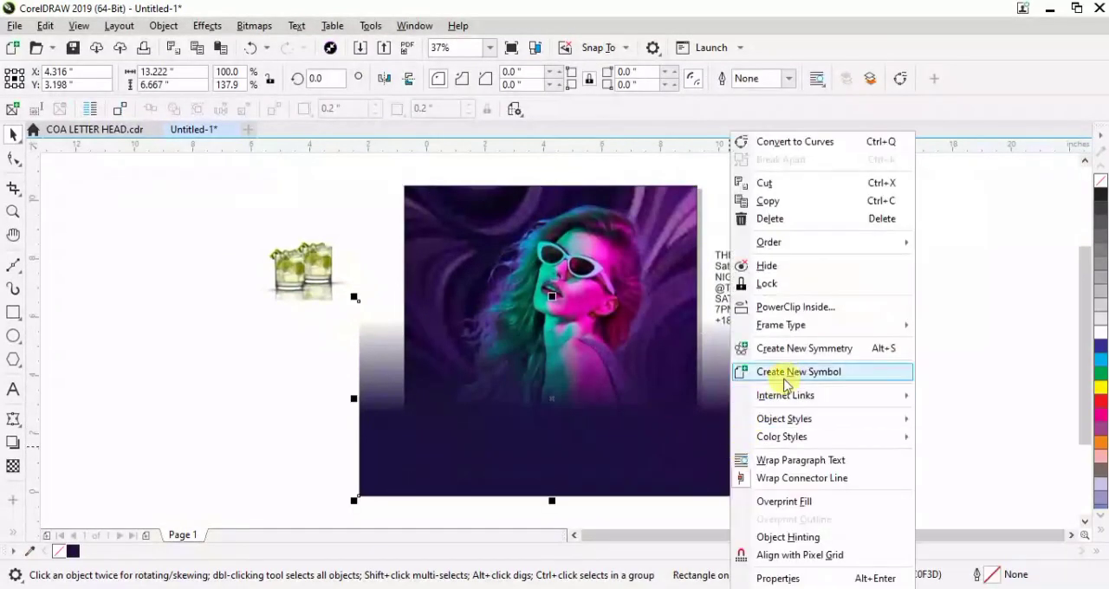
pyautogui.click(790, 307)
pyautogui.click(638, 243)
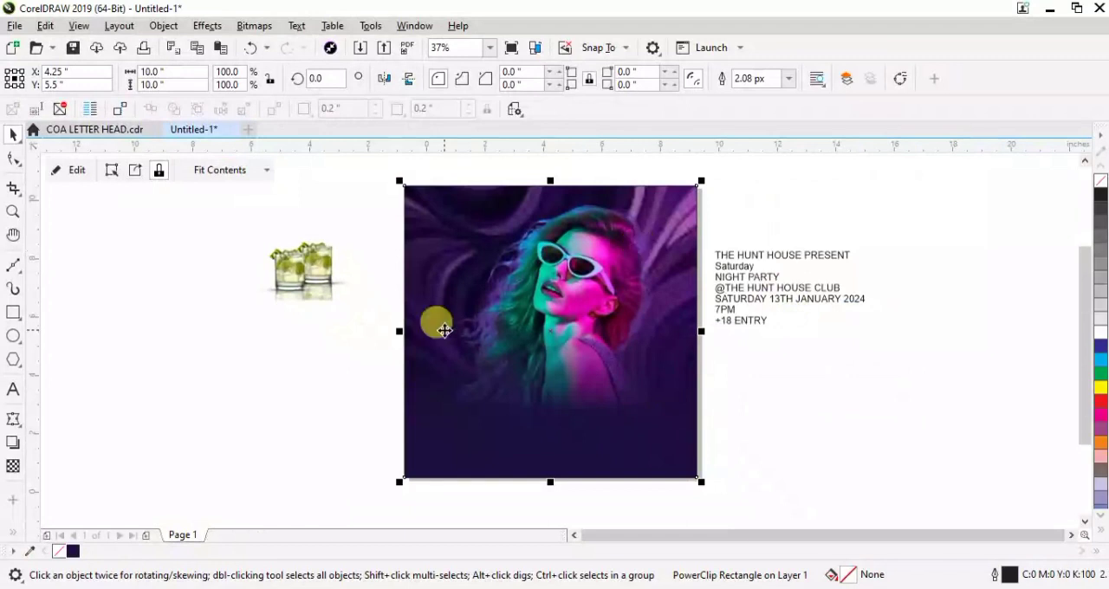
pyautogui.click(124, 316)
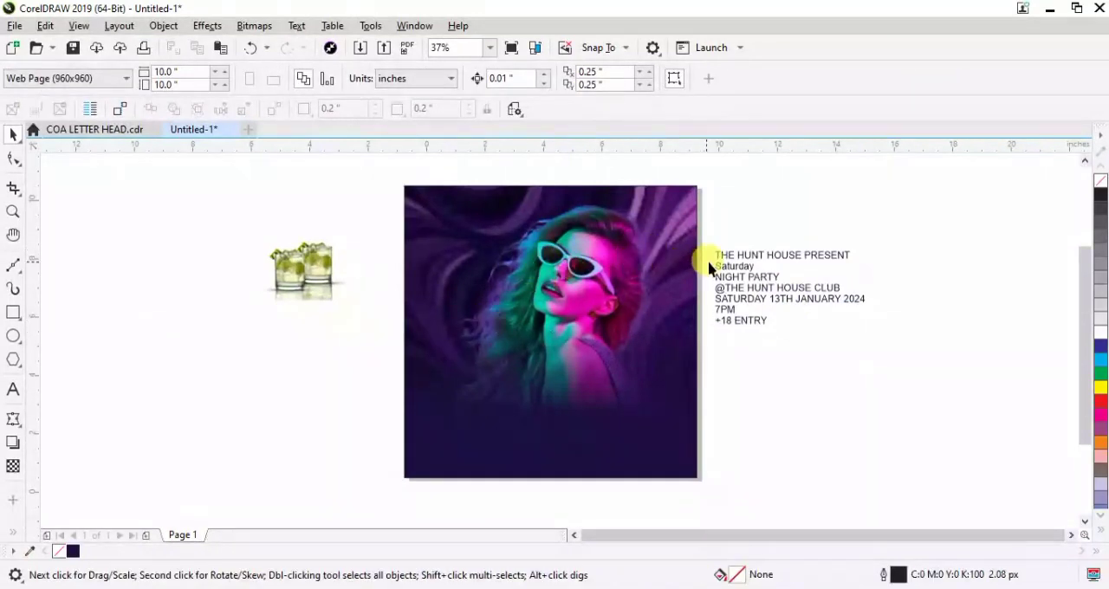
# Break the event text block apart into separate lines and place "THE HUNT HOUSE PRESENT" near the top of the flyer
pyautogui.moveTo(752, 266)
pyautogui.mouseDown()
pyautogui.moveTo(744, 252)
pyautogui.moveTo(764, 268)
pyautogui.mouseUp()
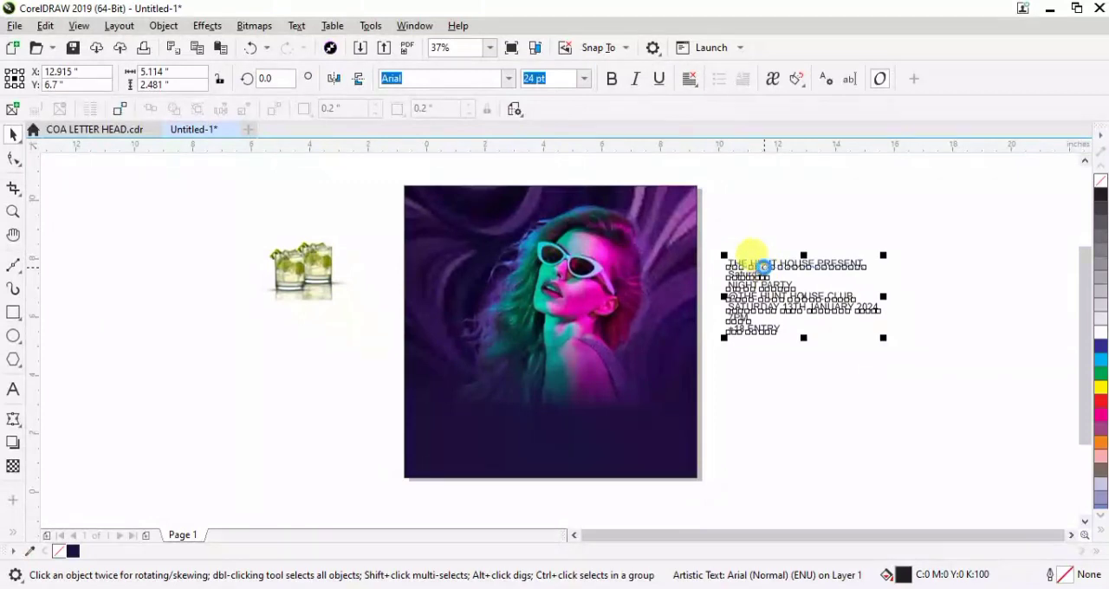
pyautogui.hotkey('ctrl', 'k')
pyautogui.moveTo(785, 265); pyautogui.dragTo(545, 216)
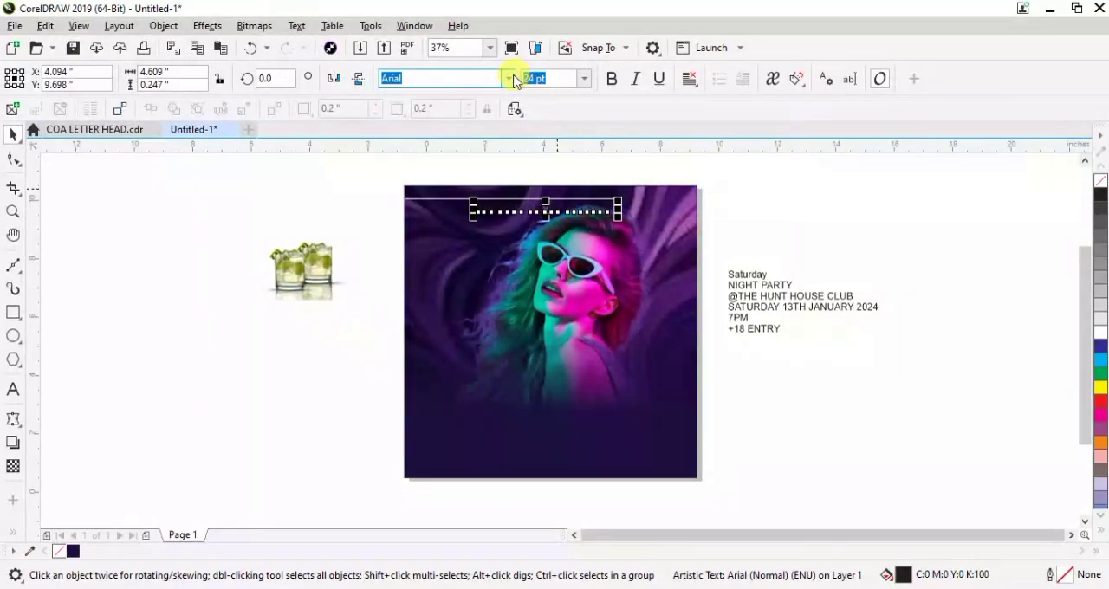
# Set the "THE HUNT HOUSE PRESENT" line in Sitka Display Bold and fill it with white
pyautogui.click(507, 81)
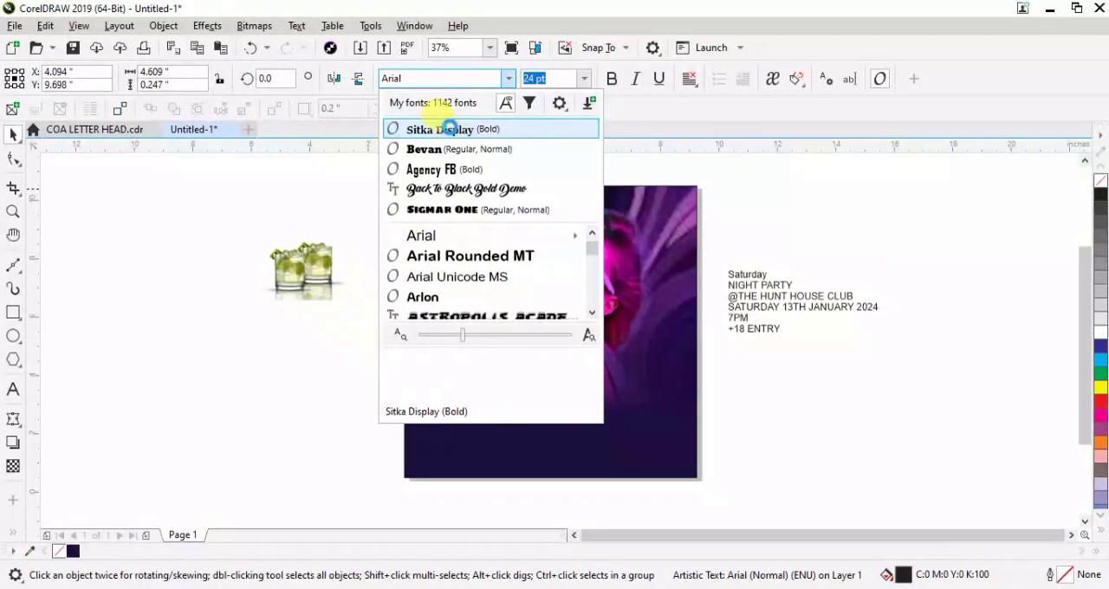
pyautogui.click(449, 129)
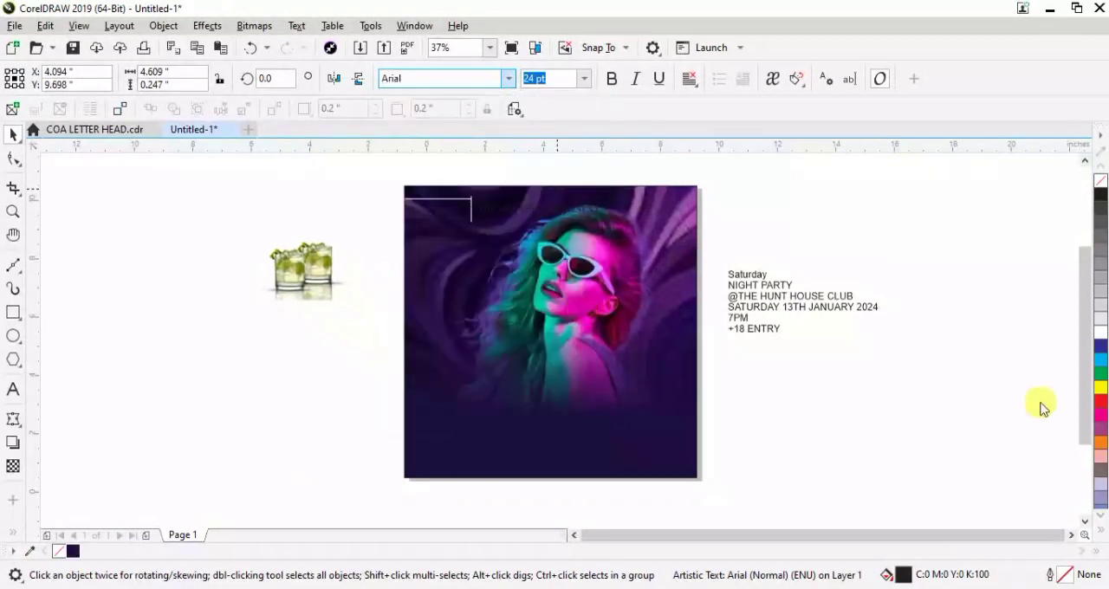
pyautogui.click(1103, 334)
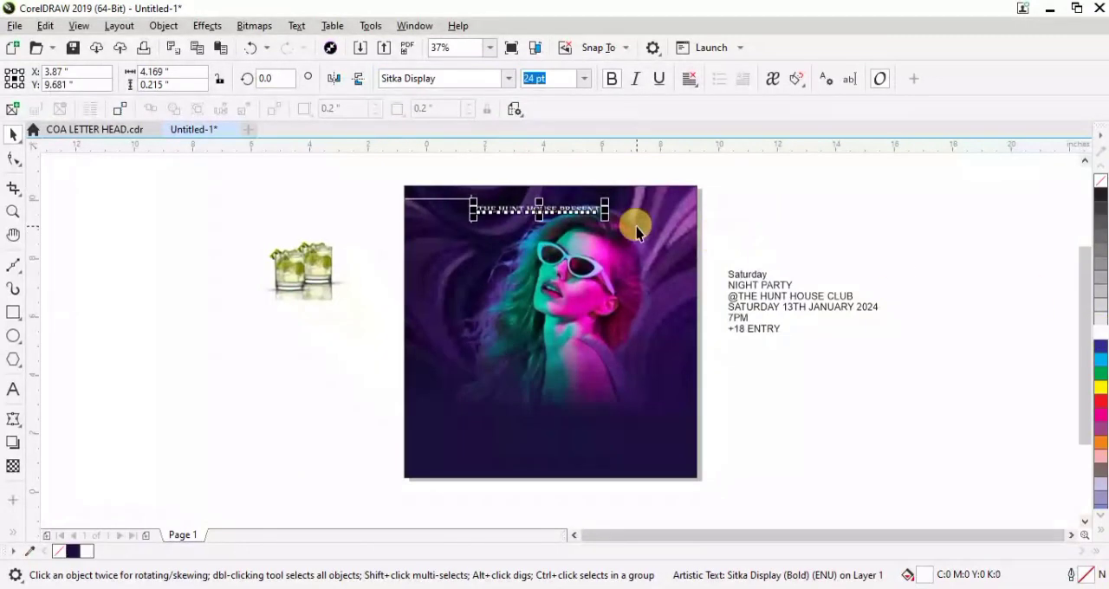
# Centre the "THE HUNT HOUSE PRESENT" line horizontally on the background square
pyautogui.keyDown('shift'); pyautogui.click(665, 206); pyautogui.keyUp('shift')
pyautogui.press('c')
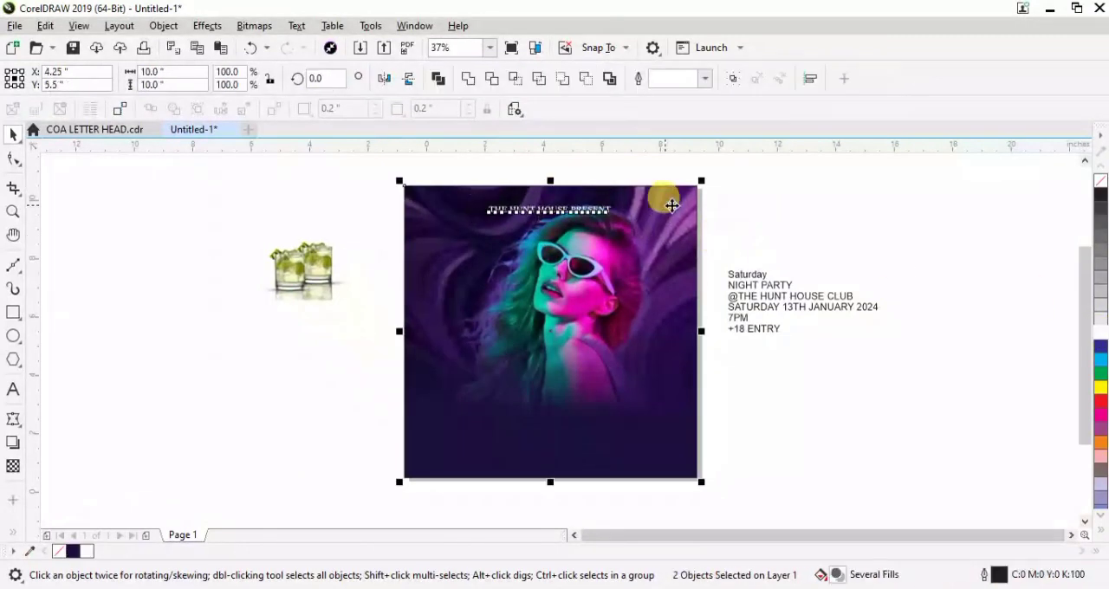
pyautogui.click(813, 213)
# Widen the letter spacing of "THE HUNT HOUSE PRESENT" and recentre the line horizontally on the background square
pyautogui.click(551, 208)
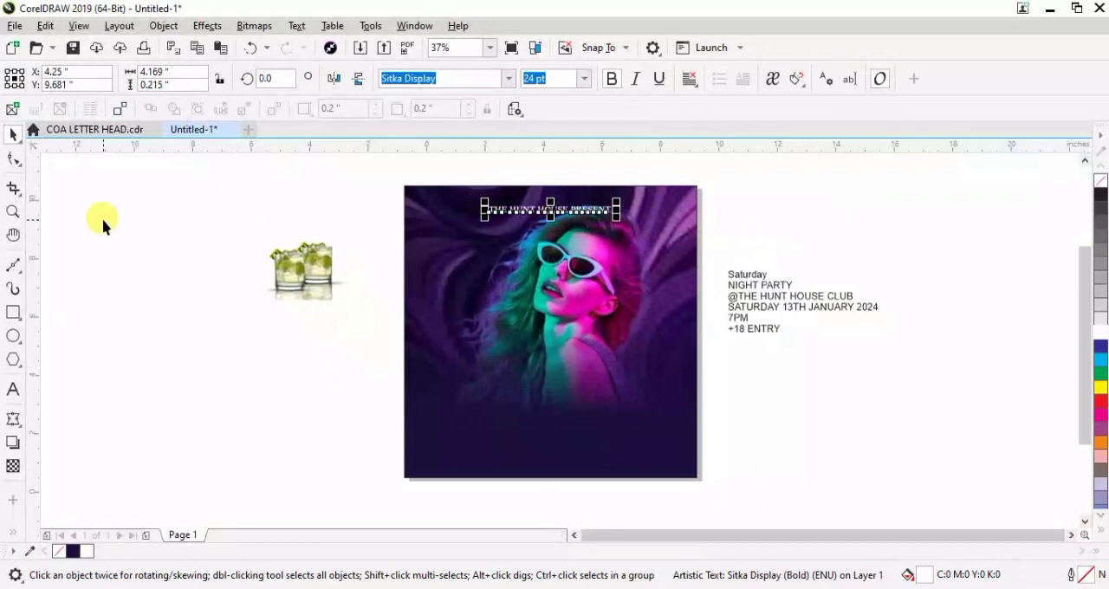
pyautogui.click(13, 159)
pyautogui.moveTo(618, 217); pyautogui.dragTo(664, 217)
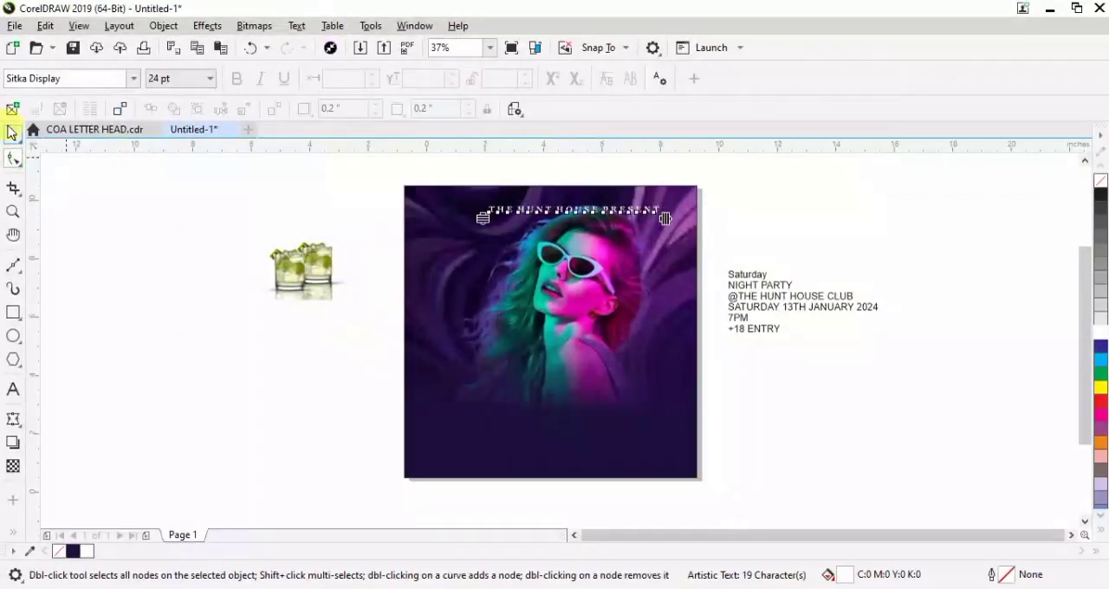
pyautogui.click(12, 132)
pyautogui.keyDown('shift'); pyautogui.click(424, 257); pyautogui.keyUp('shift')
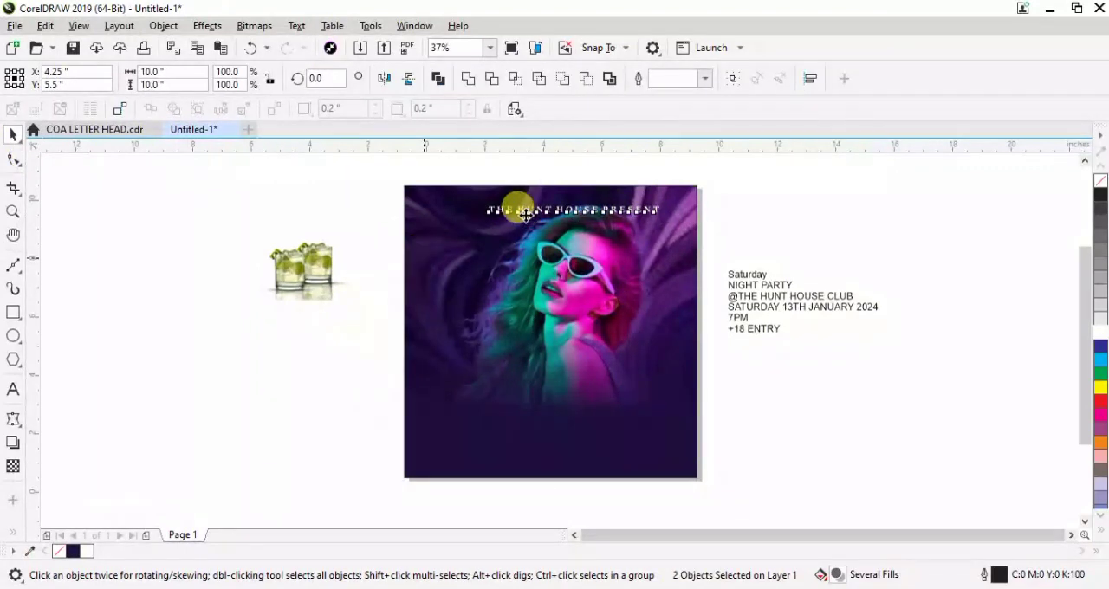
pyautogui.press('c')
pyautogui.click(351, 200)
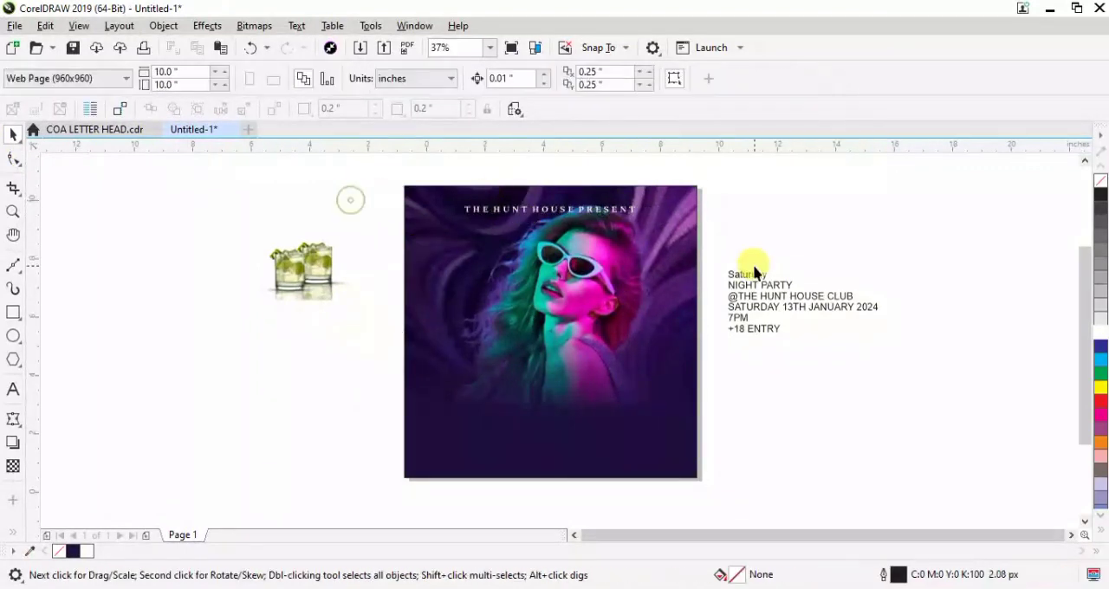
# Enlarge "Saturday" to about 7 inches wide over the lower part of the woman's picture and fill it with white
pyautogui.click(747, 278)
pyautogui.moveTo(768, 256); pyautogui.dragTo(941, 208)
pyautogui.moveTo(835, 251); pyautogui.dragTo(547, 399)
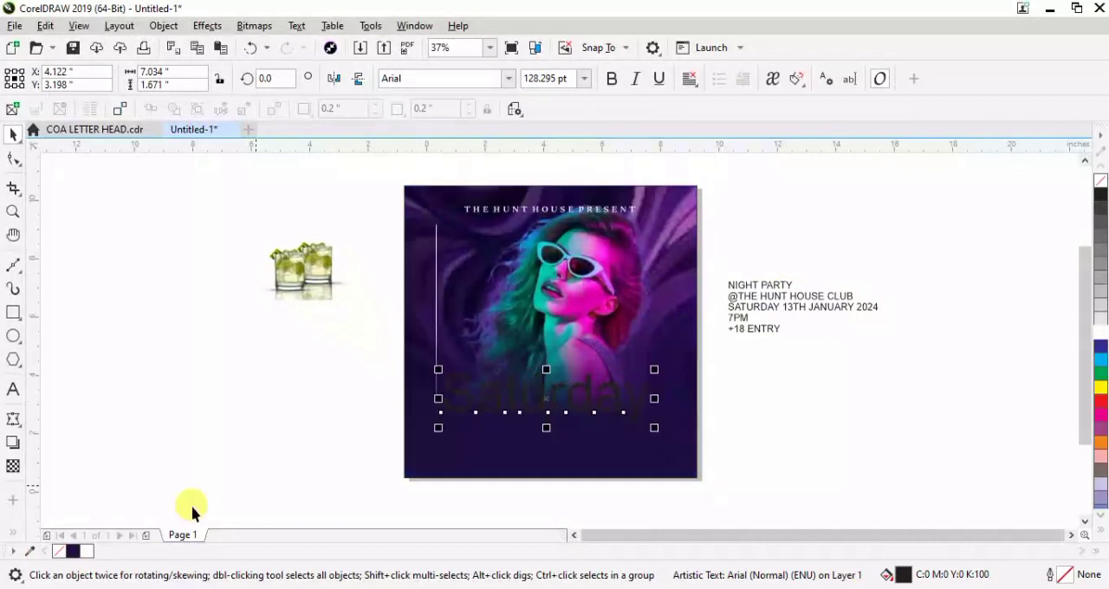
pyautogui.click(87, 551)
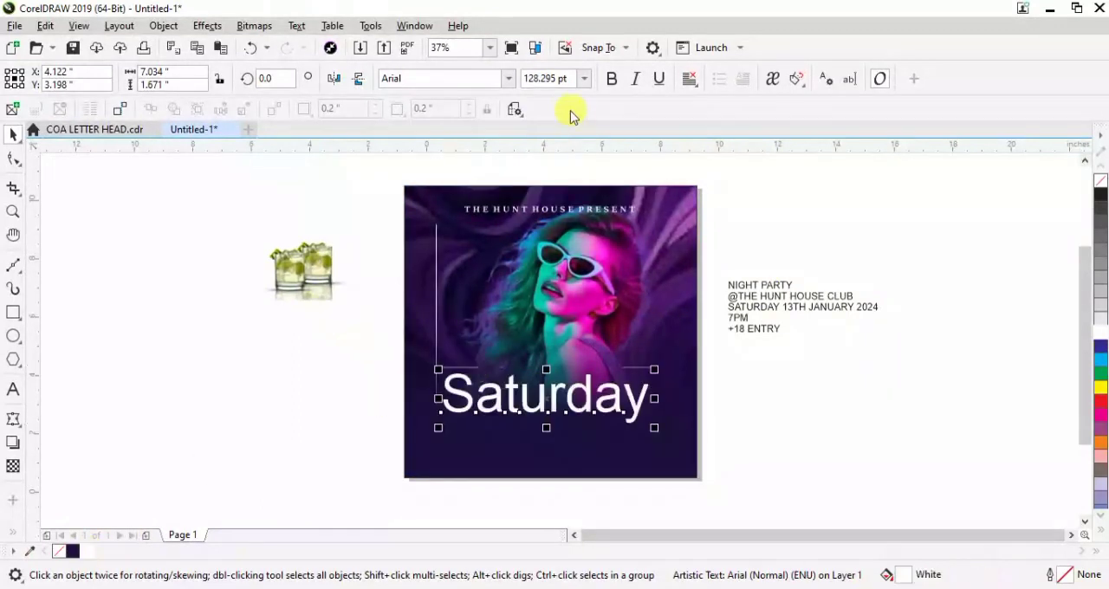
# Change the "Saturday" text to the Back To Black Bold Demo font and centre it horizontally on the flyer
pyautogui.click(507, 79)
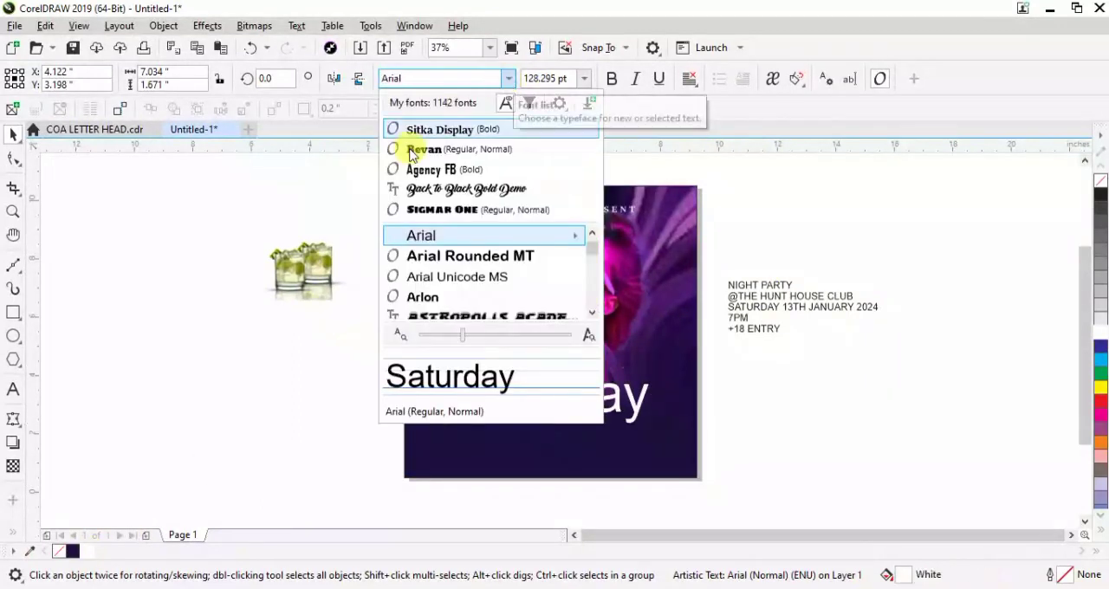
pyautogui.click(434, 189)
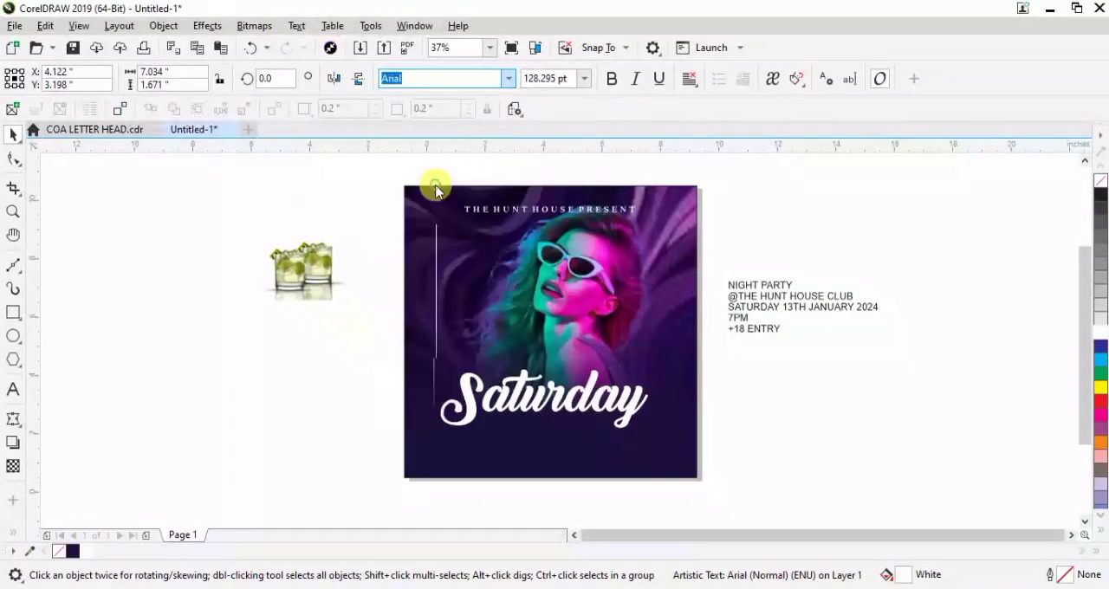
pyautogui.moveTo(572, 396); pyautogui.dragTo(575, 390)
pyautogui.keyDown('shift'); pyautogui.click(689, 319); pyautogui.keyUp('shift')
pyautogui.click(916, 396)
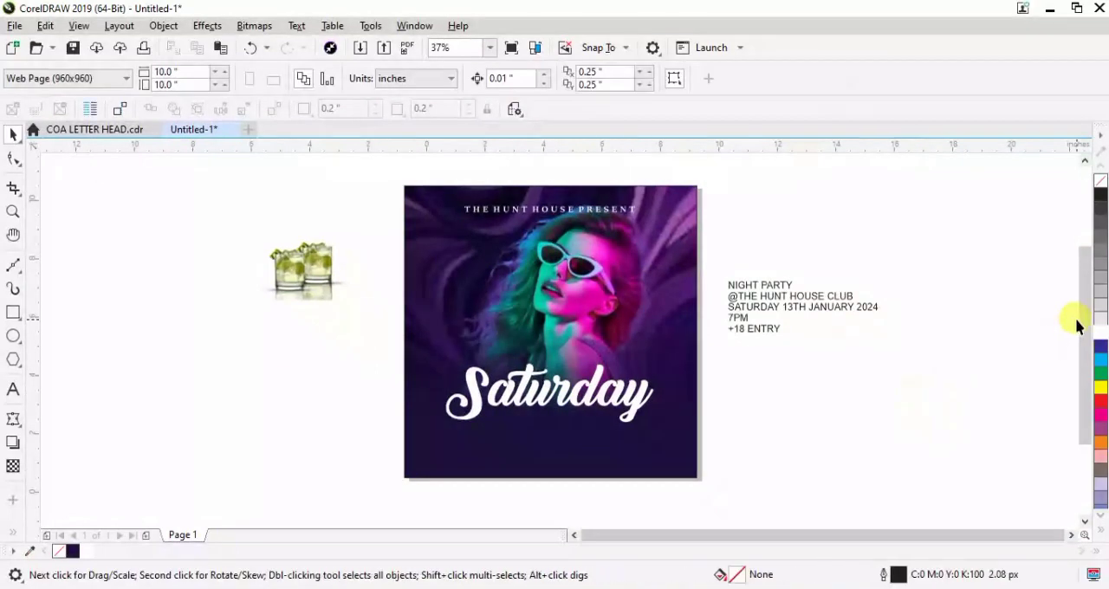
# Fill "Saturday" with the magenta C22 M99 Y0 K0 sampled from the pink-lit area of the woman's picture
pyautogui.moveTo(1078, 317); pyautogui.dragTo(1089, 346)
pyautogui.scroll(2, 574, 341)
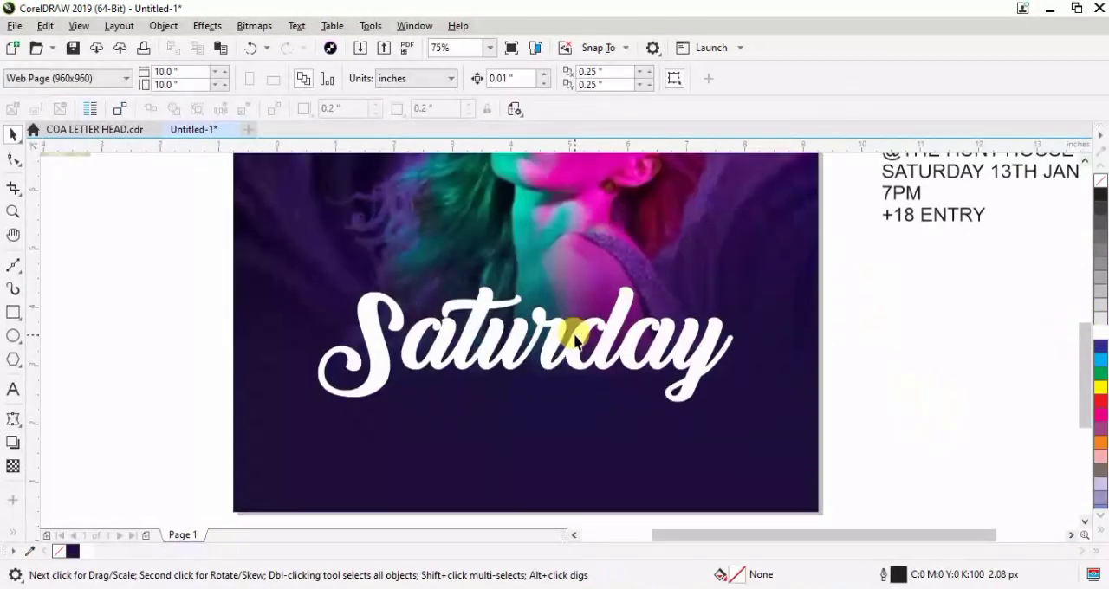
pyautogui.click(555, 344)
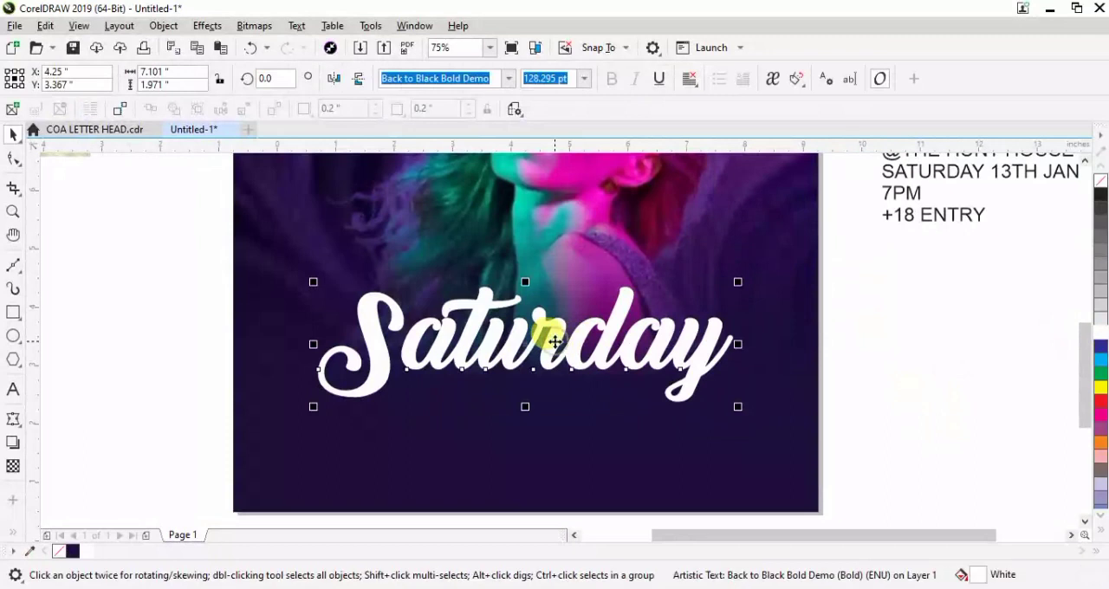
pyautogui.keyDown('shift'); pyautogui.click(240, 297); pyautogui.keyUp('shift')
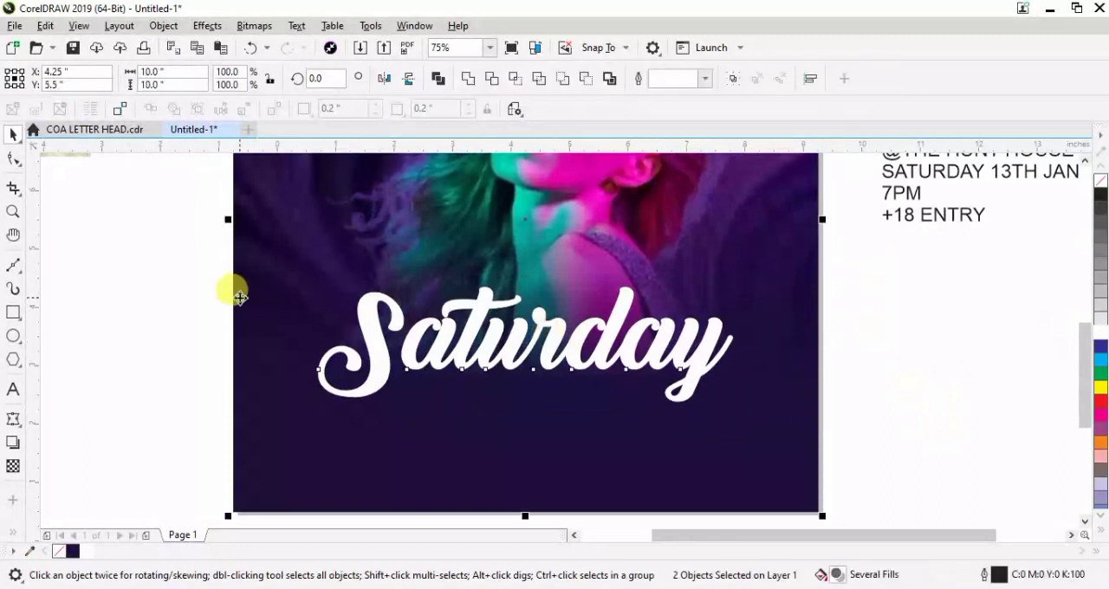
pyautogui.click(203, 338)
pyautogui.click(441, 322)
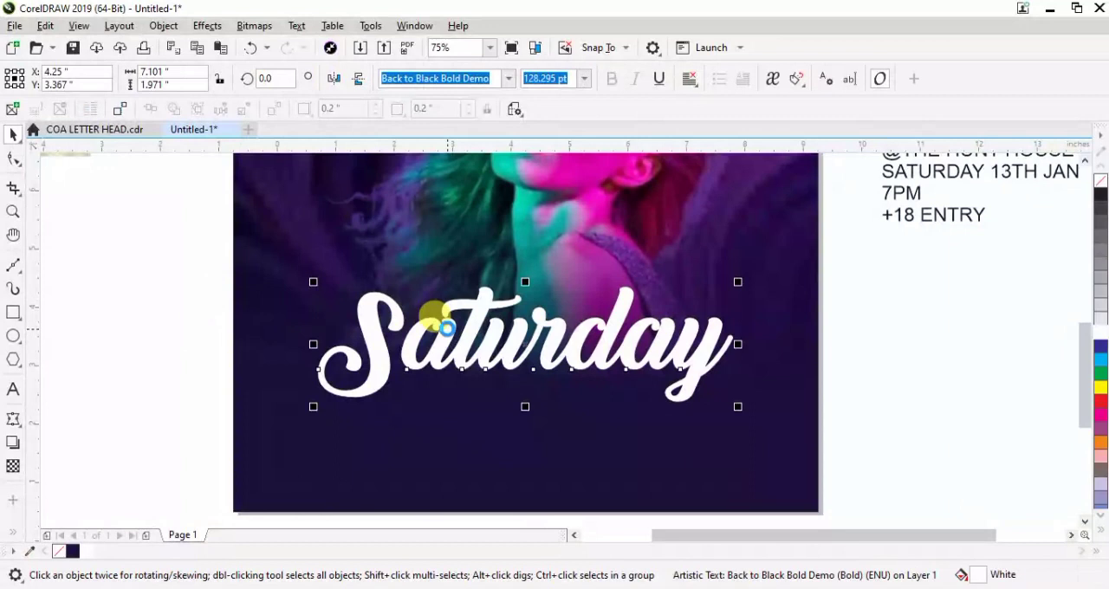
pyautogui.click(29, 550)
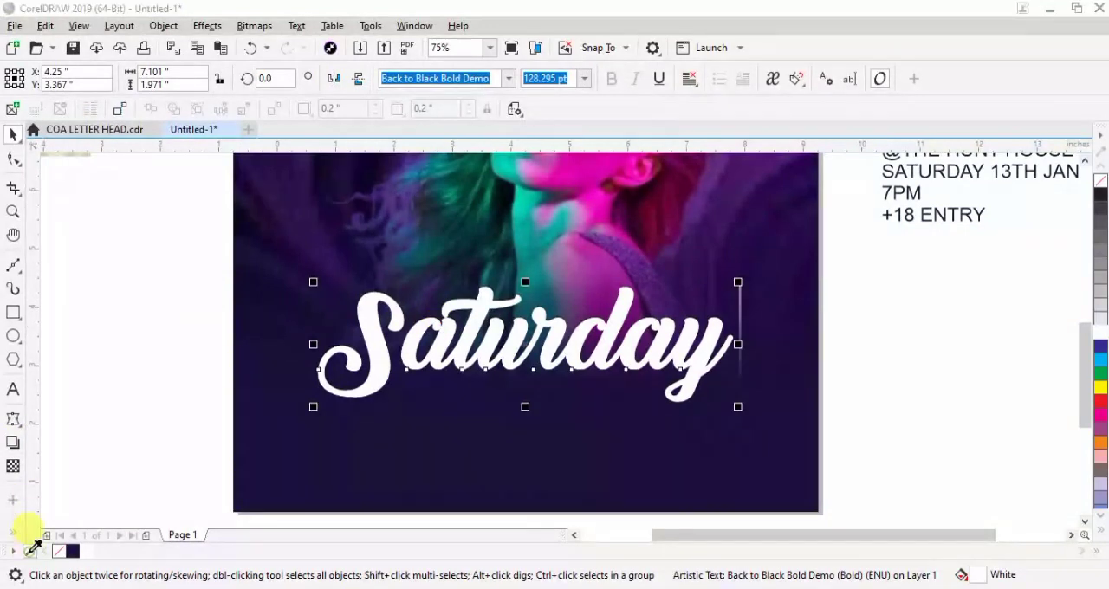
pyautogui.click(592, 173)
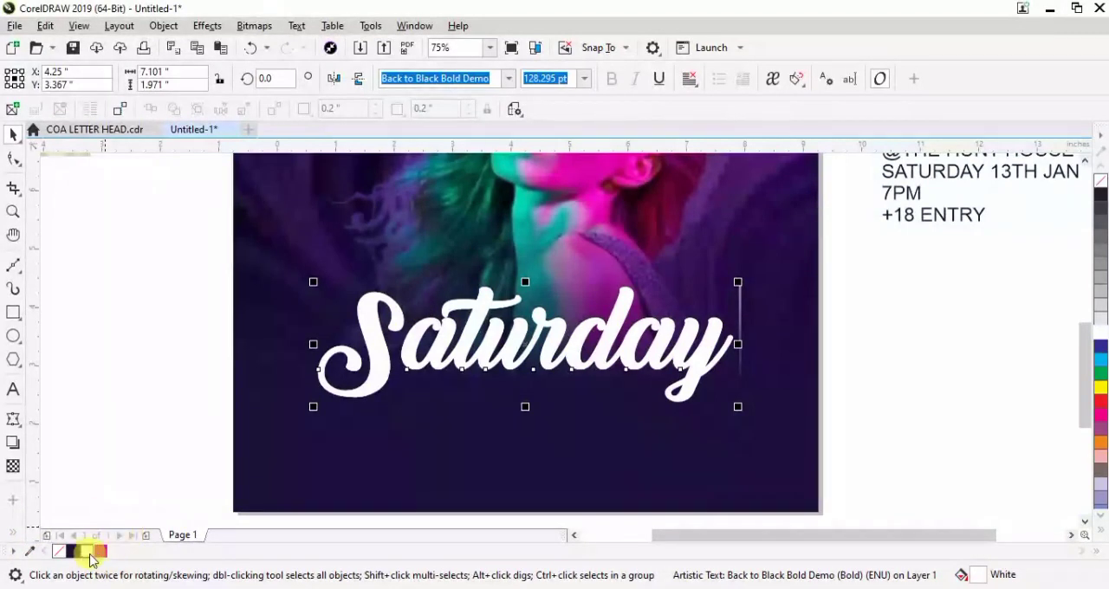
pyautogui.click(99, 553)
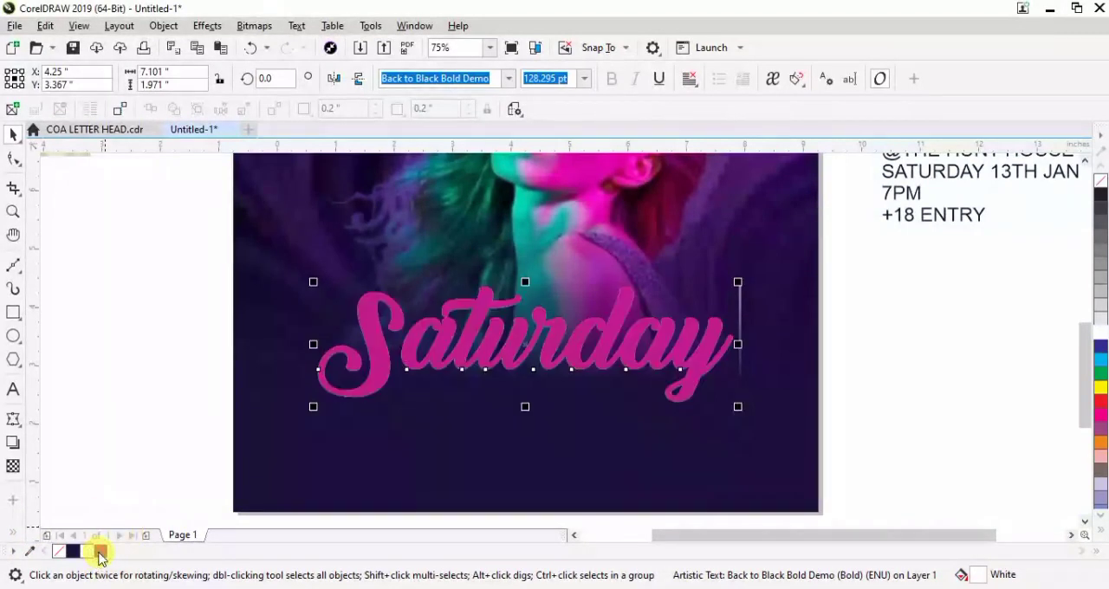
# Apply a Gaussian Blur effect with a radius of about 38 pixels to "Saturday" for a neon glow
pyautogui.click(214, 25)
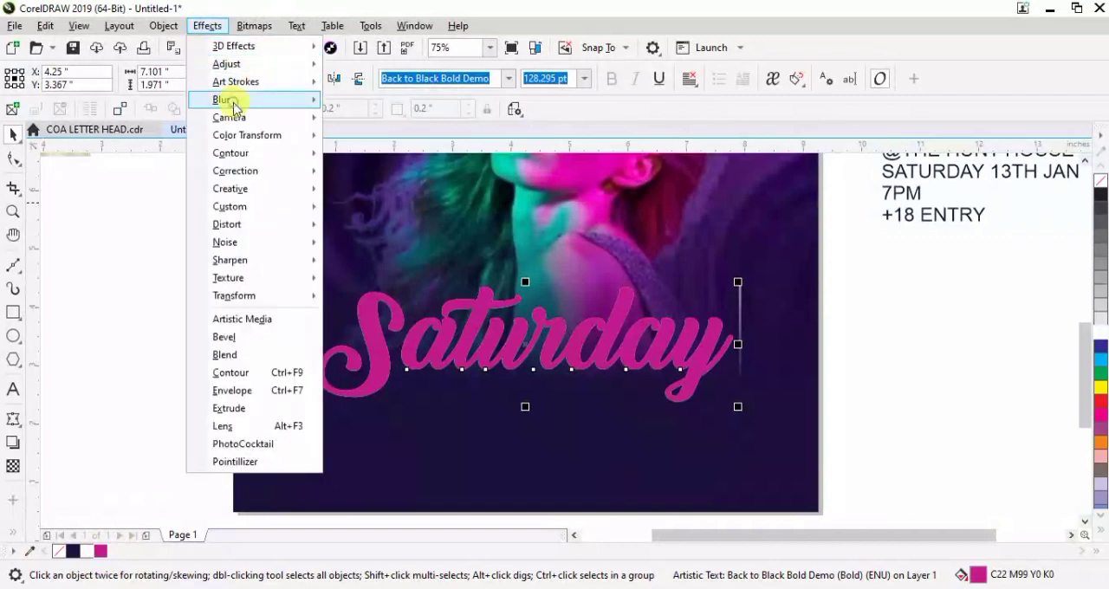
pyautogui.click(391, 124)
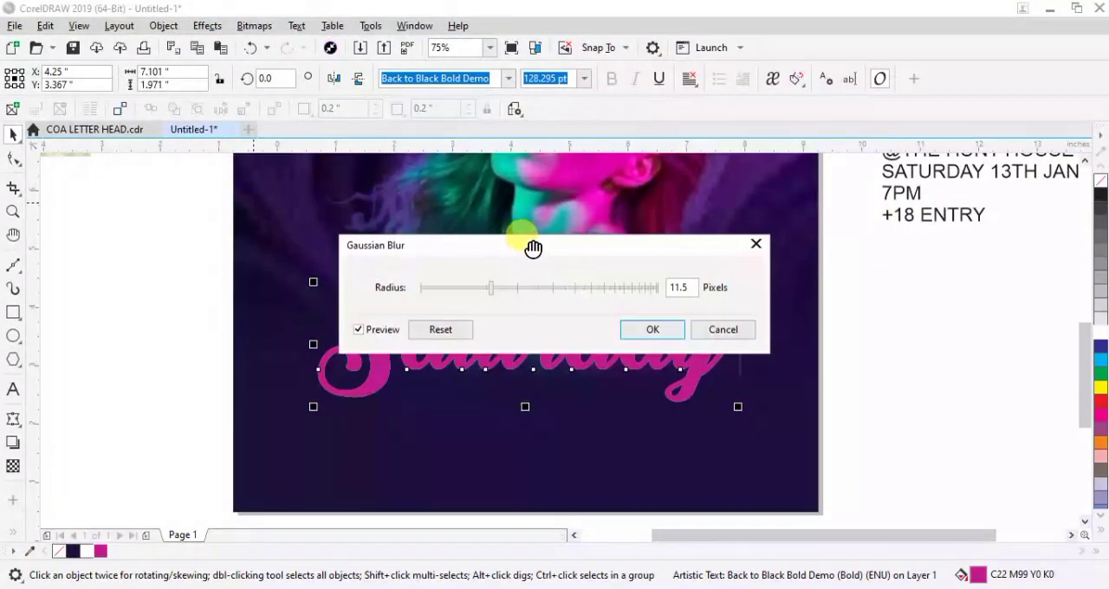
pyautogui.moveTo(570, 248); pyautogui.dragTo(385, 124)
pyautogui.click(328, 146)
pyautogui.moveTo(332, 149); pyautogui.dragTo(341, 149)
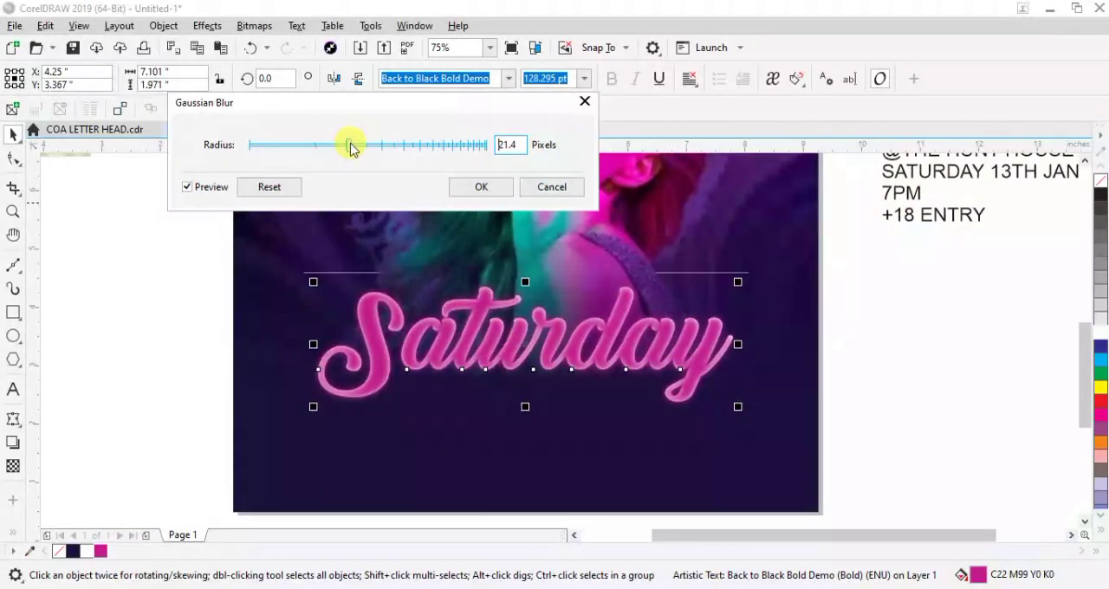
pyautogui.moveTo(363, 148); pyautogui.dragTo(367, 148)
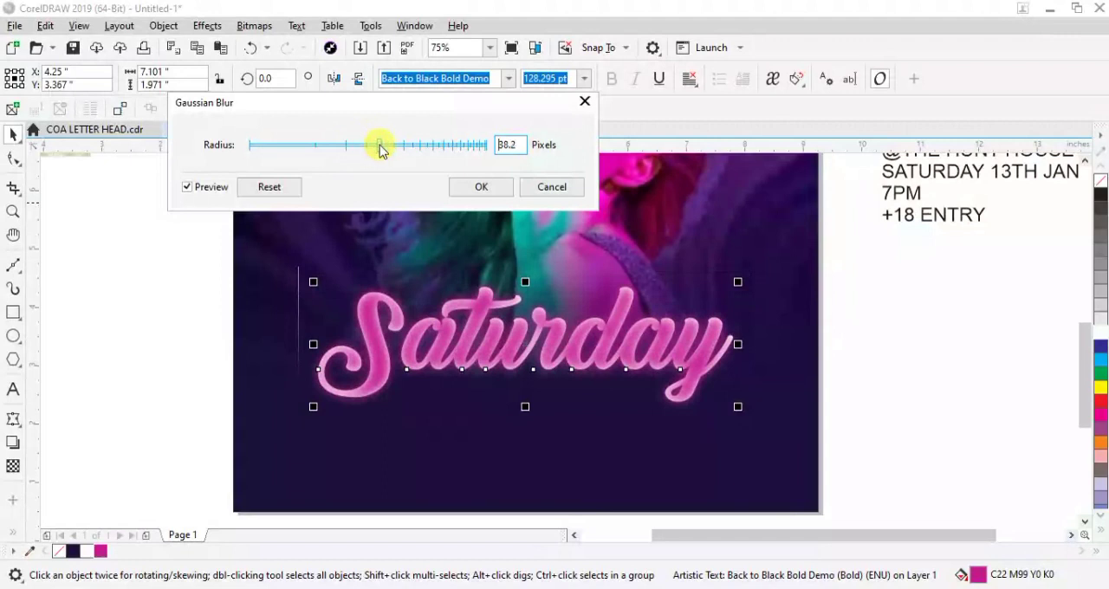
pyautogui.click(492, 189)
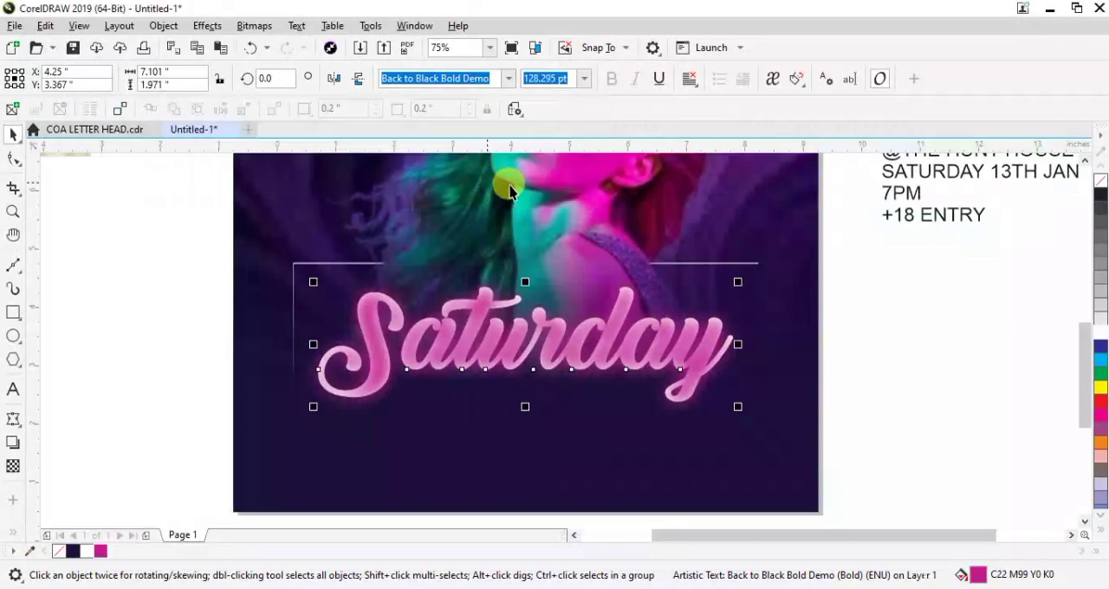
# Enlarge "NIGHT PARTY" to about 6.4 inches wide and move it above the remaining event text beside the flyer
pyautogui.press('F4')
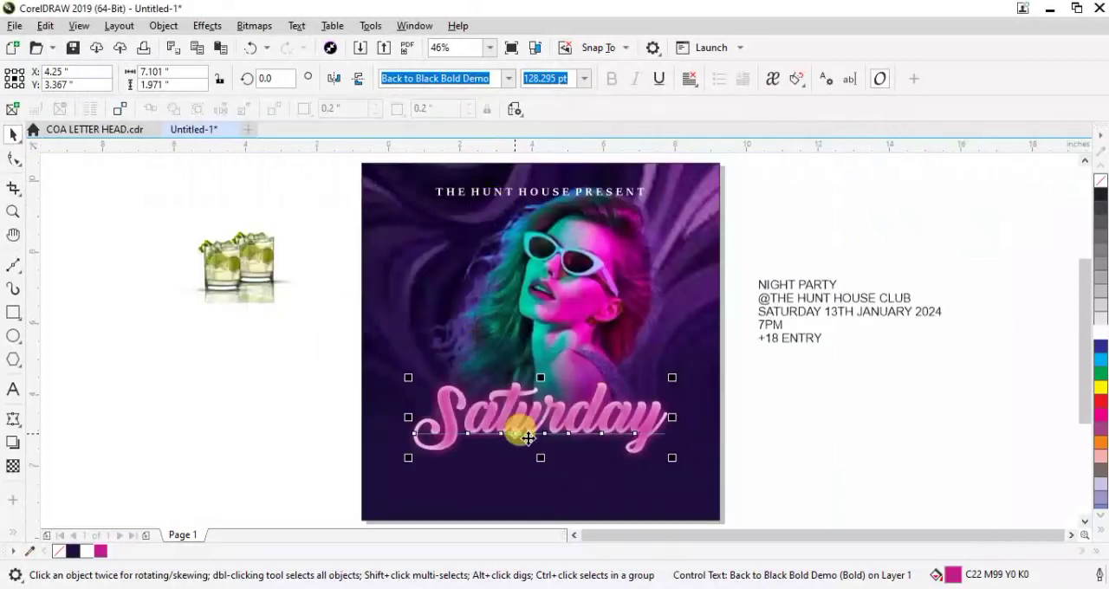
pyautogui.click(872, 410)
pyautogui.click(813, 284)
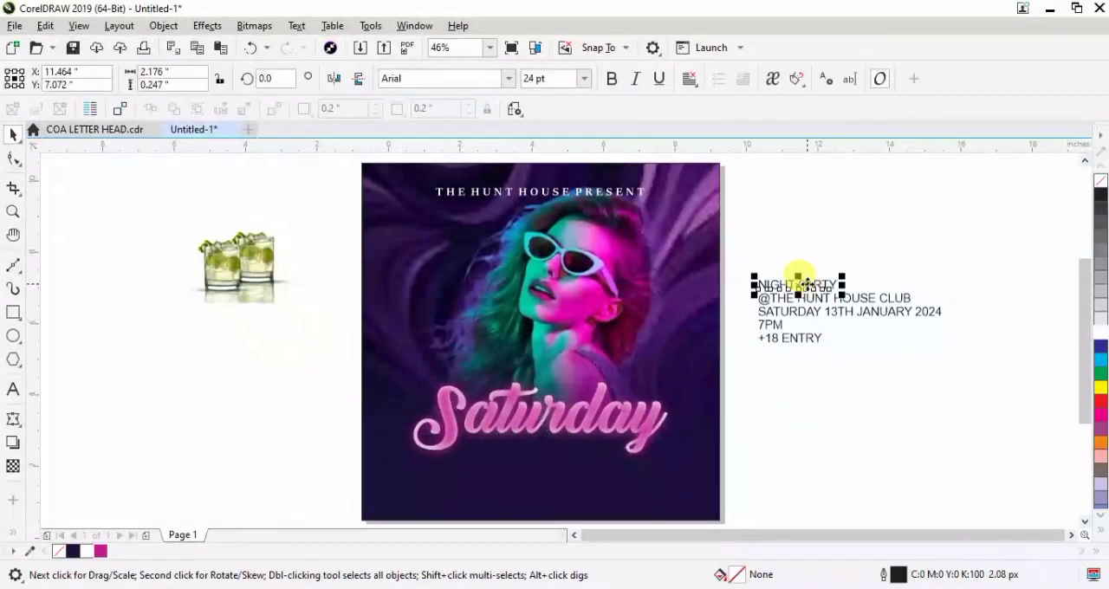
pyautogui.moveTo(841, 271); pyautogui.dragTo(986, 193)
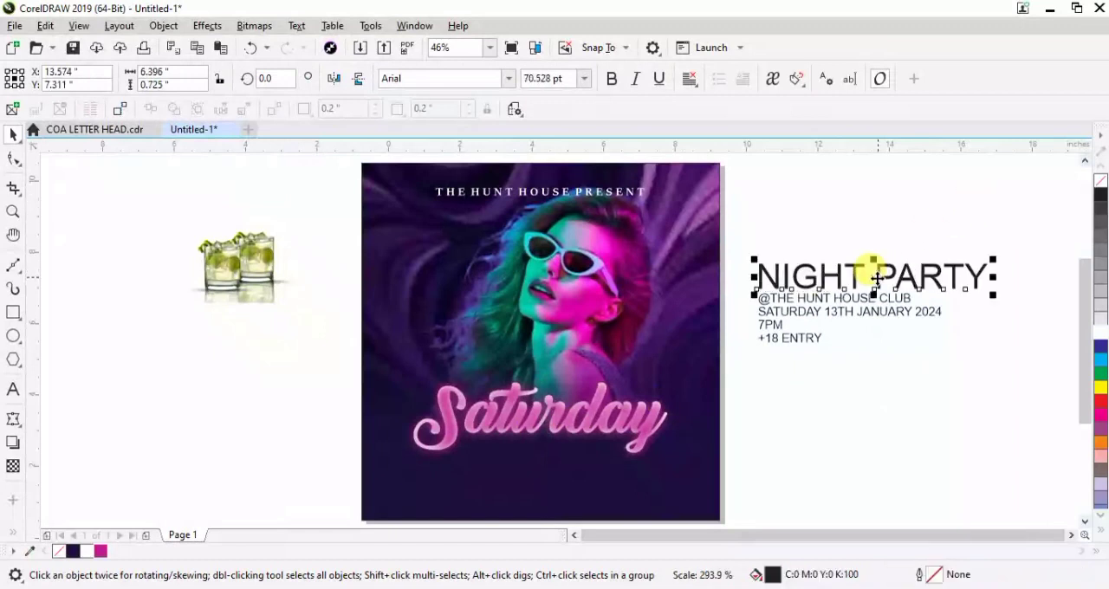
pyautogui.moveTo(872, 275); pyautogui.dragTo(860, 238)
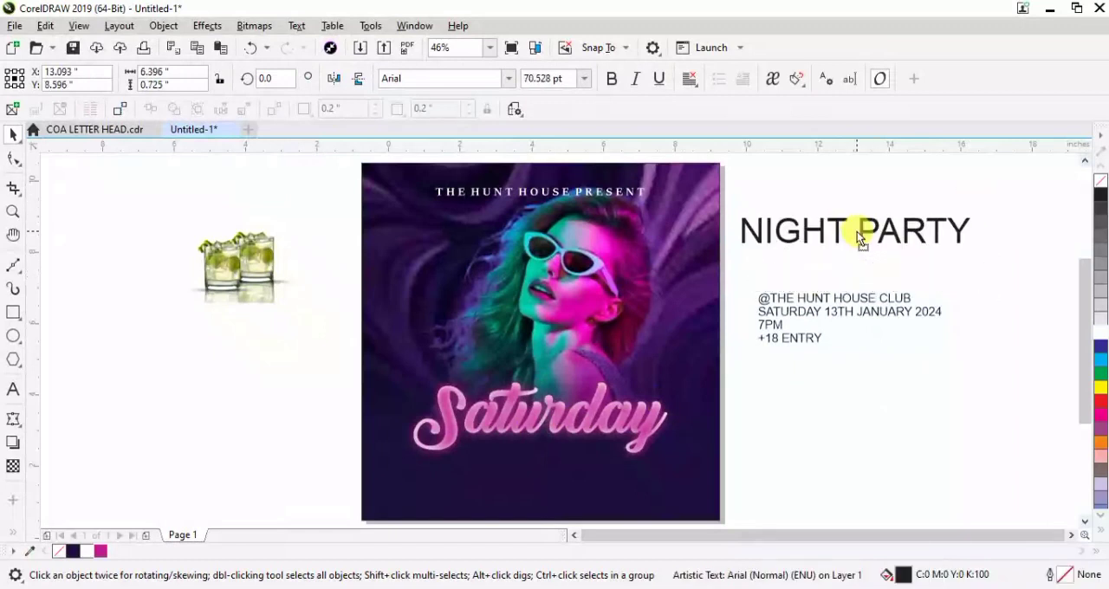
# Set "NIGHT PARTY" in the Bevan font and move it onto the flyer just below the "THE HUNT HOUSE PRESENT" line
pyautogui.click(509, 79)
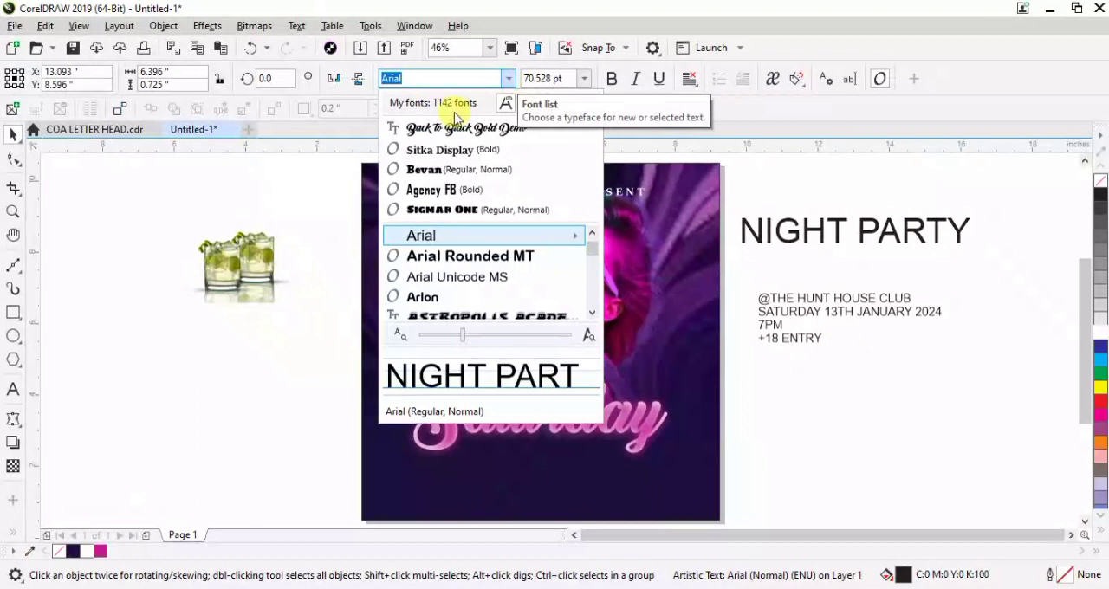
pyautogui.click(462, 176)
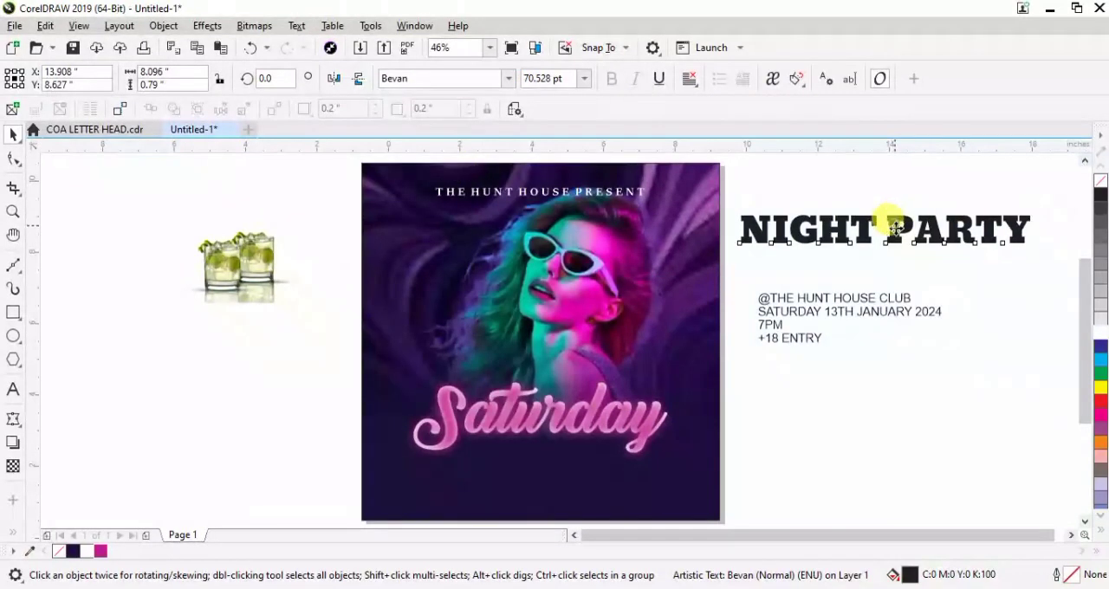
pyautogui.moveTo(894, 224); pyautogui.dragTo(552, 244)
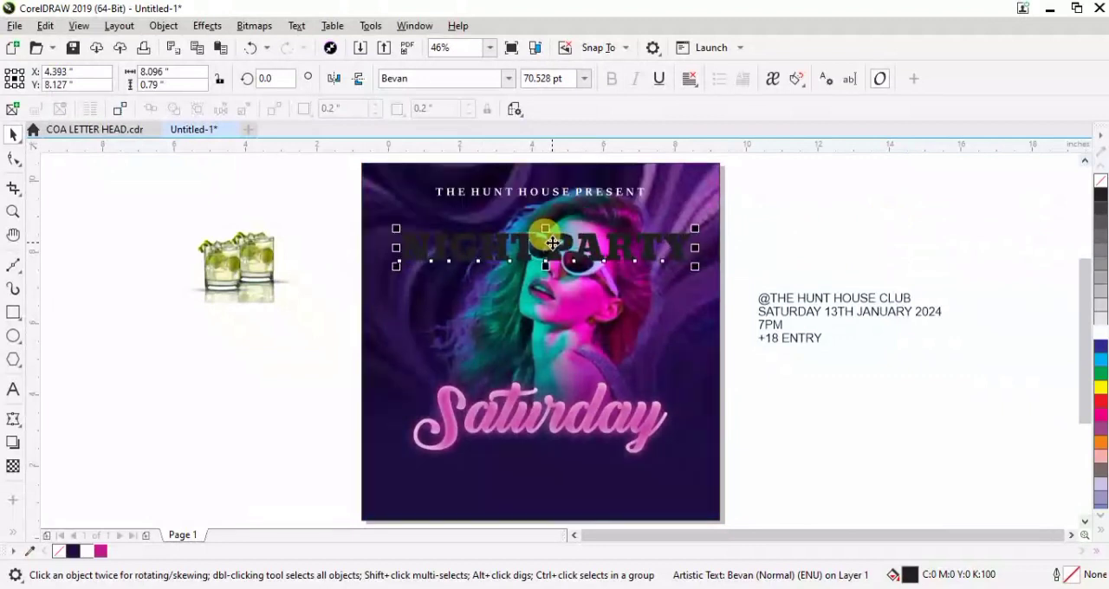
# Break "NIGHT PARTY" into two lines, one word each, and tighten the line spacing between them
pyautogui.doubleClick(552, 243)
pyautogui.press('Return')
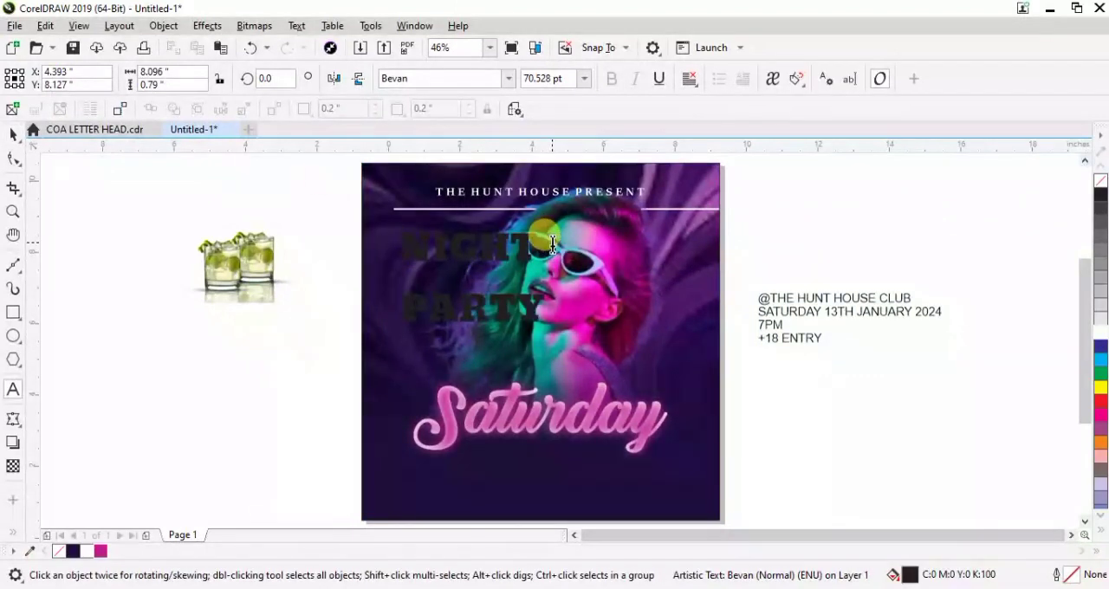
pyautogui.click(14, 135)
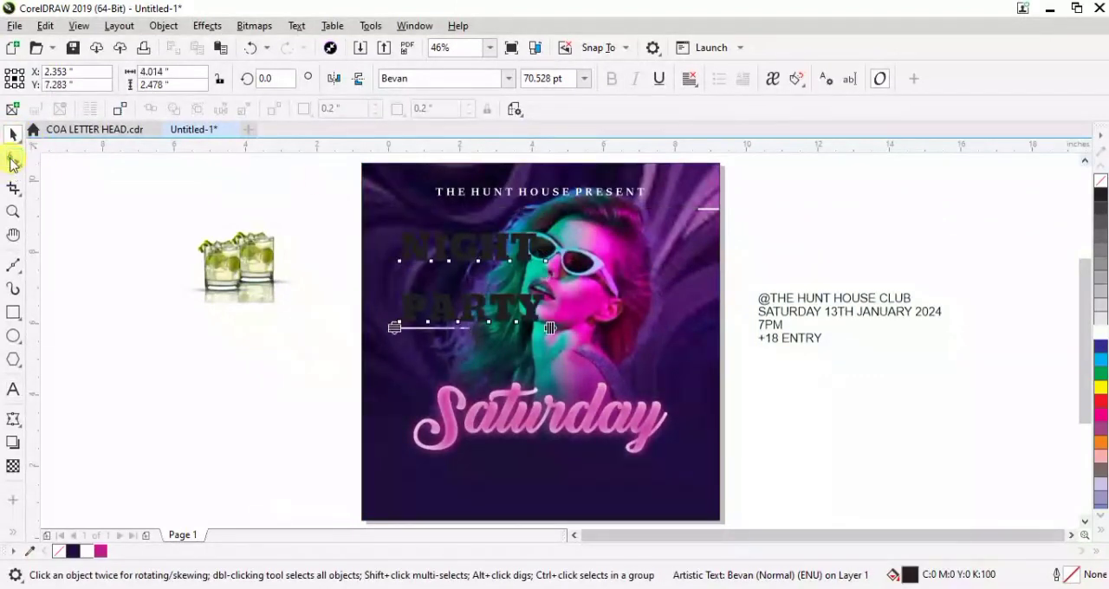
pyautogui.click(13, 161)
pyautogui.moveTo(392, 351); pyautogui.dragTo(393, 288)
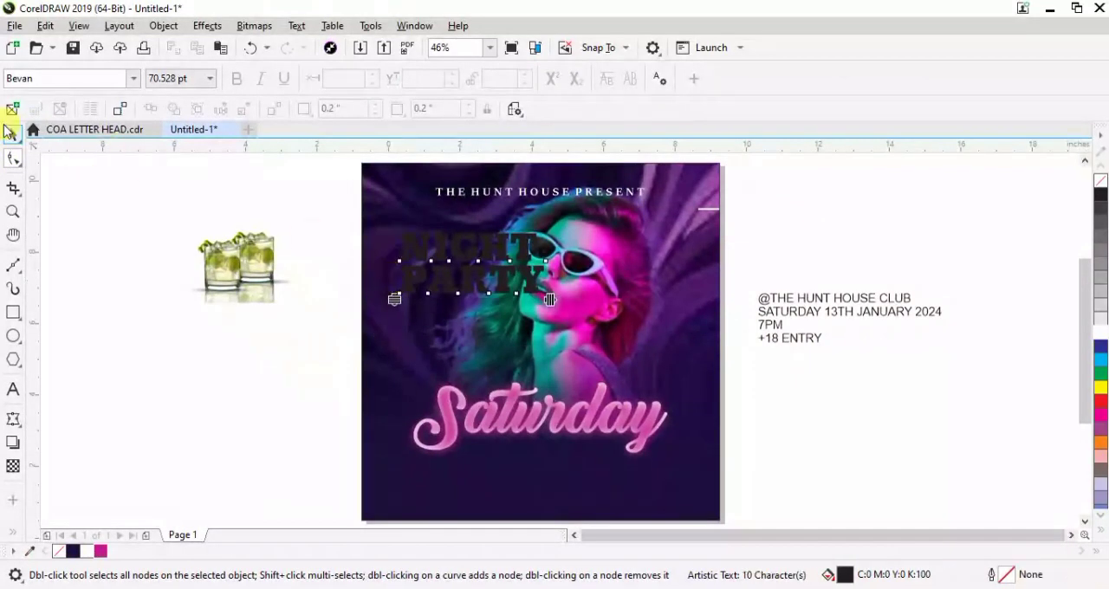
# Centre-align the two lines of "NIGHT PARTY" and enlarge the text to about 7.75 inches wide across the flyer
pyautogui.click(12, 134)
pyautogui.click(12, 134)
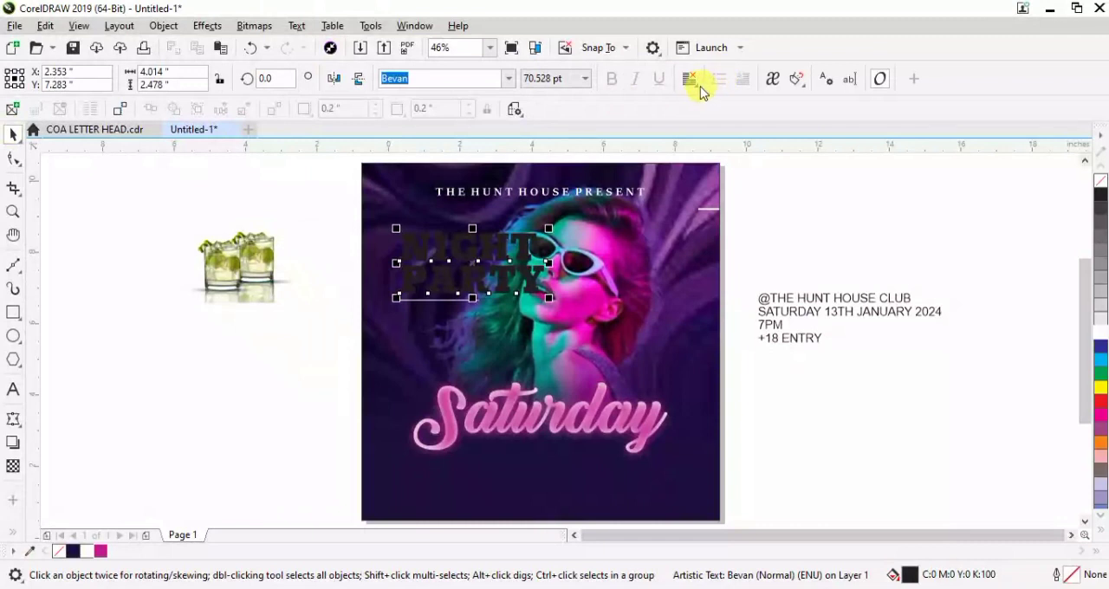
pyautogui.click(691, 78)
pyautogui.click(718, 135)
pyautogui.moveTo(550, 297); pyautogui.dragTo(680, 377)
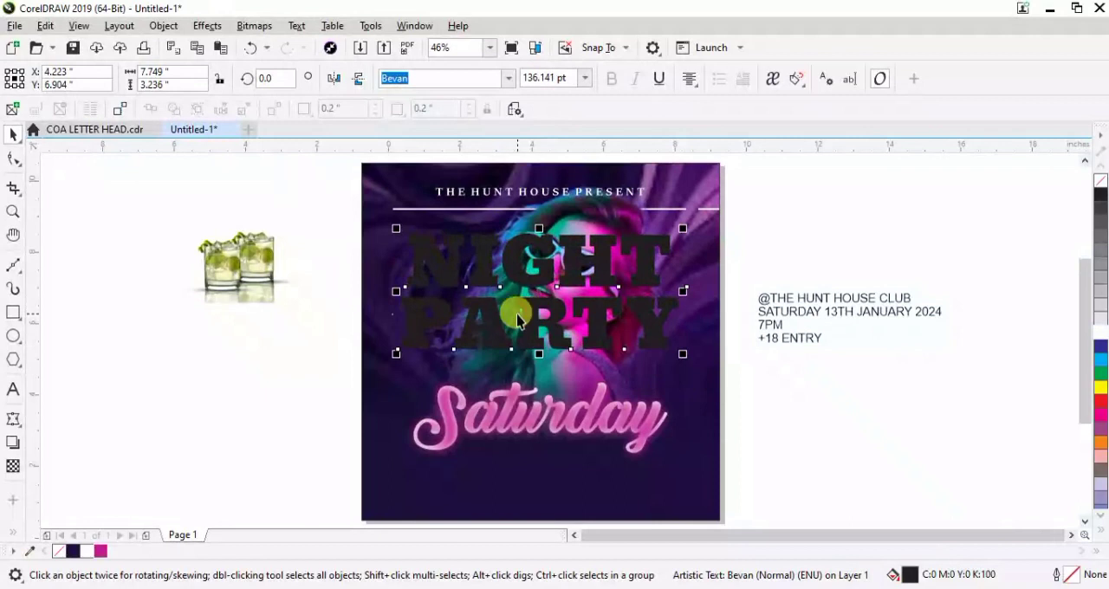
# Give "NIGHT PARTY" a white outline and remove its fill
pyautogui.click(66, 553)
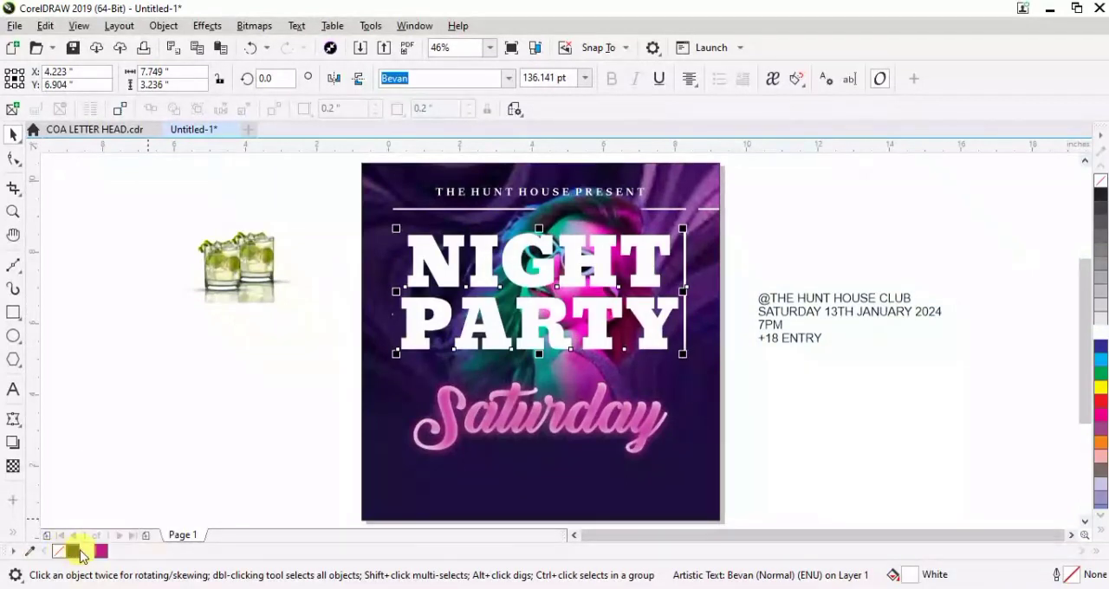
pyautogui.rightClick(90, 553)
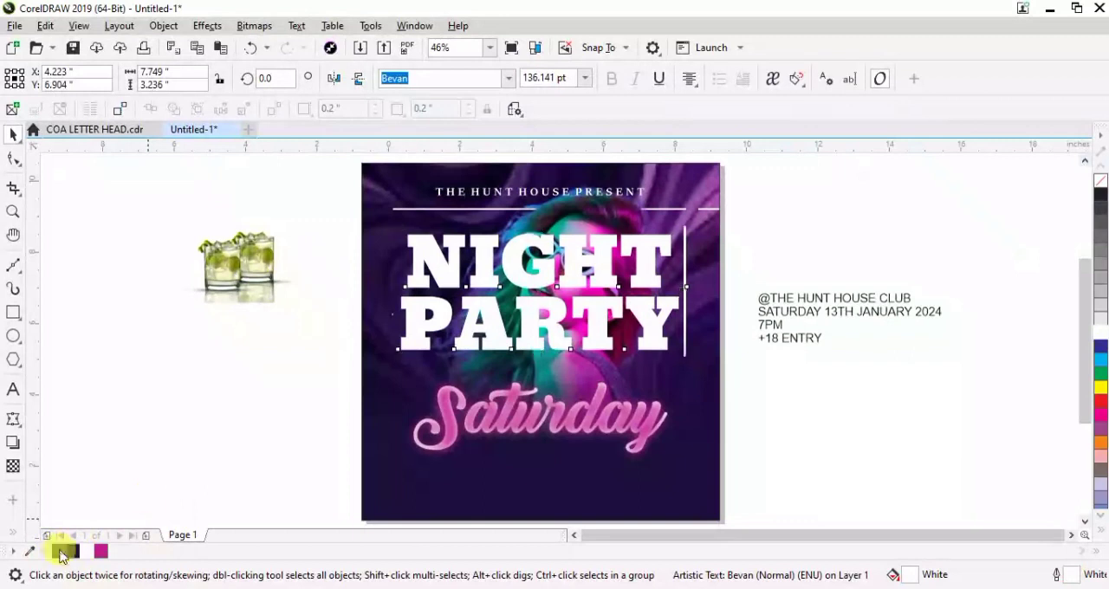
pyautogui.click(61, 552)
# PowerClip "NIGHT PARTY" inside the flyer background and order it behind the woman's picture within the clipped contents
pyautogui.rightClick(544, 277)
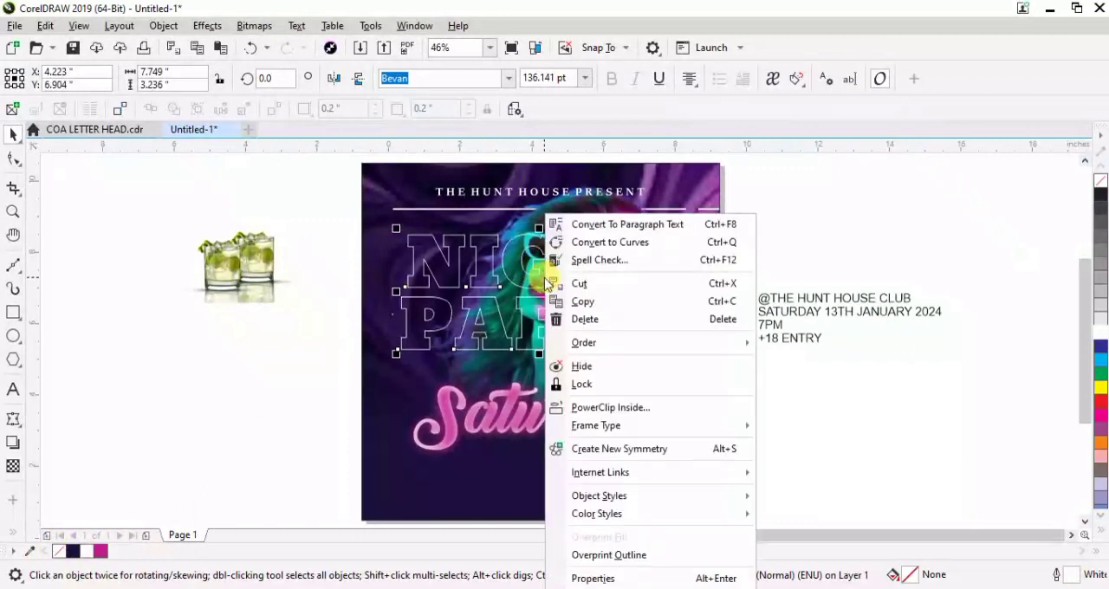
pyautogui.click(615, 407)
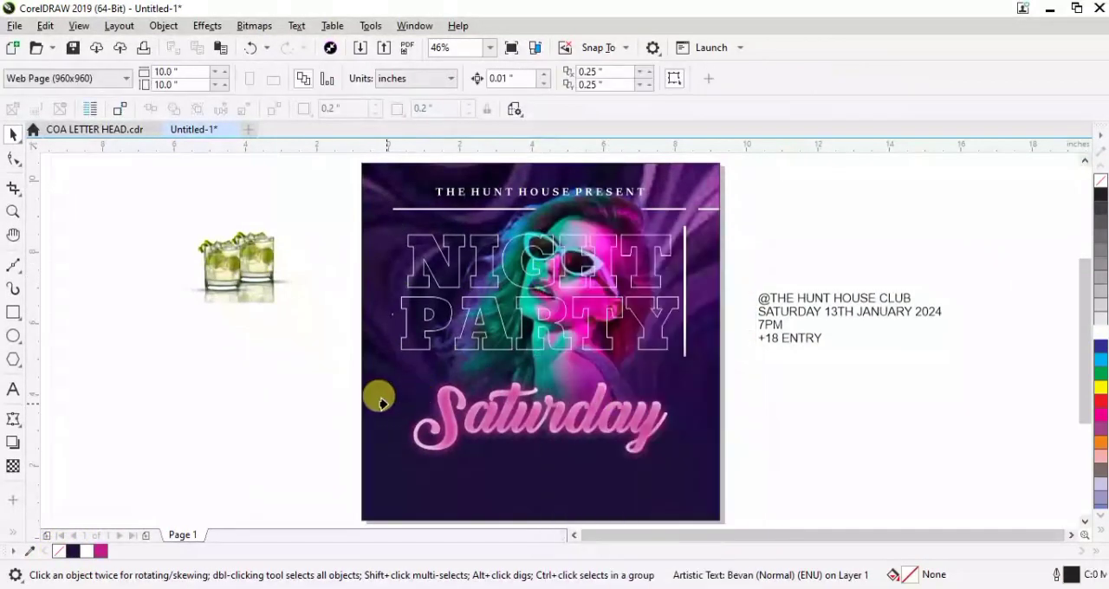
pyautogui.click(380, 399)
pyautogui.click(70, 171)
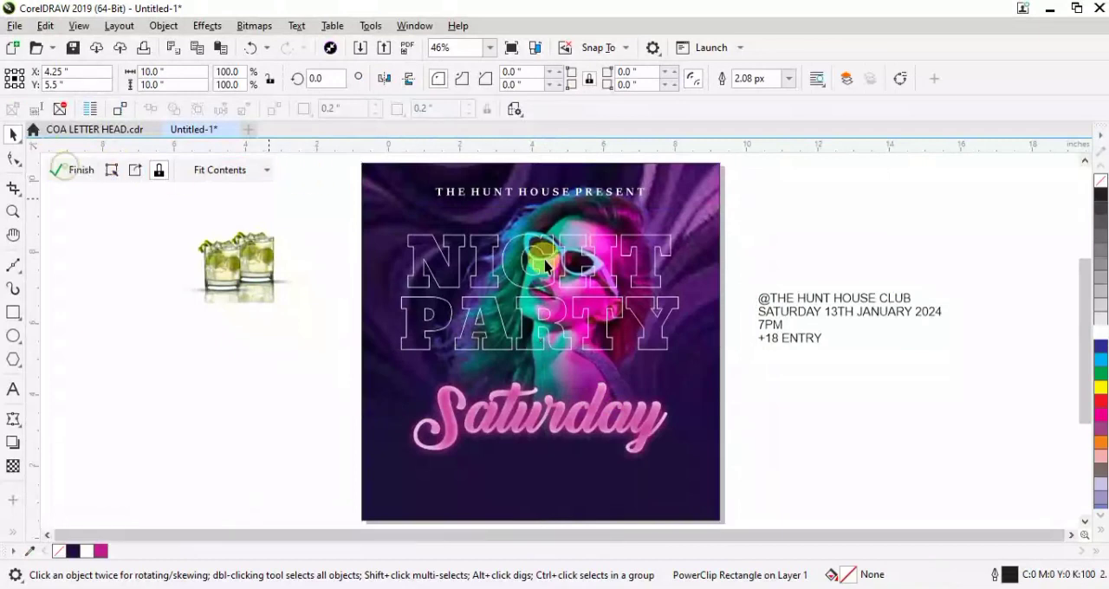
pyautogui.click(449, 241)
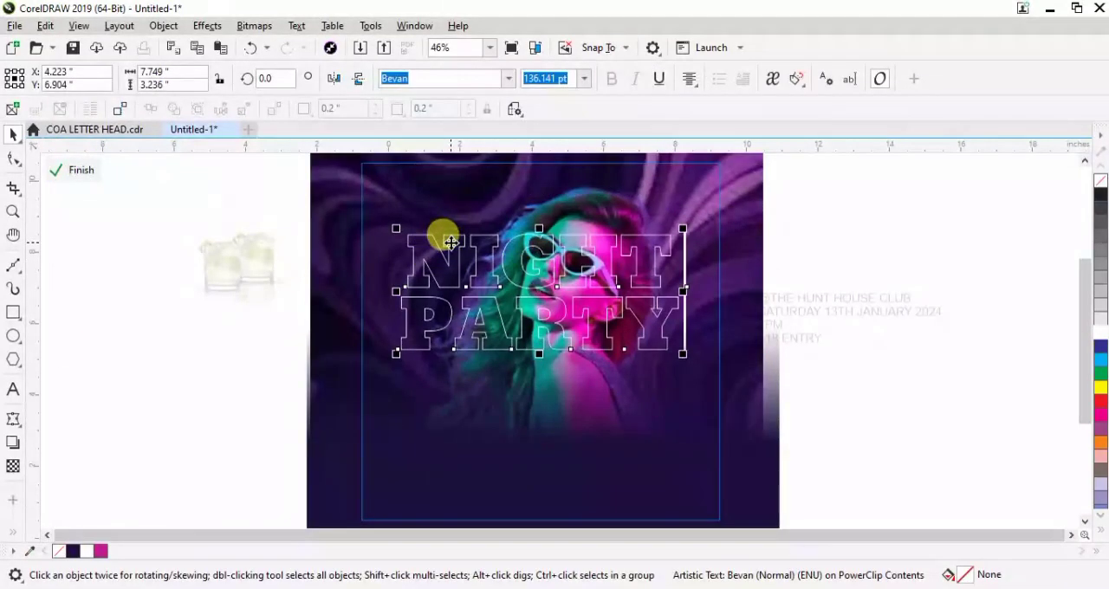
pyautogui.hotkey('ctrl', 'pagedown')
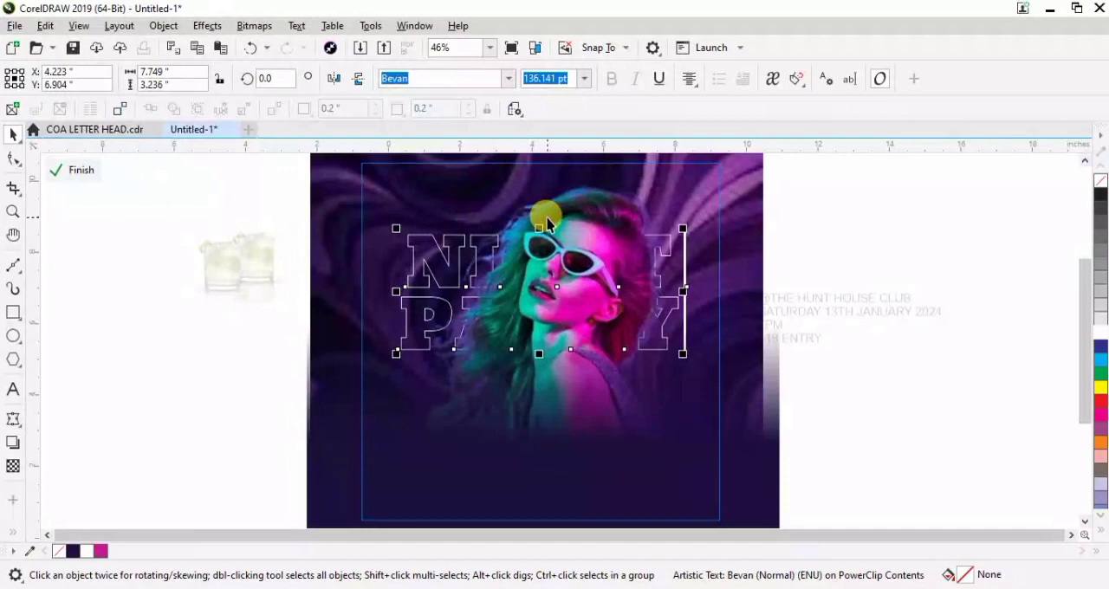
# Enlarge "NIGHT PARTY" to about 7.9 inches wide, stretch it taller towards the "PRESENT" line, and finish editing the PowerClip
pyautogui.click(386, 214)
pyautogui.moveTo(386, 214); pyautogui.dragTo(384, 218)
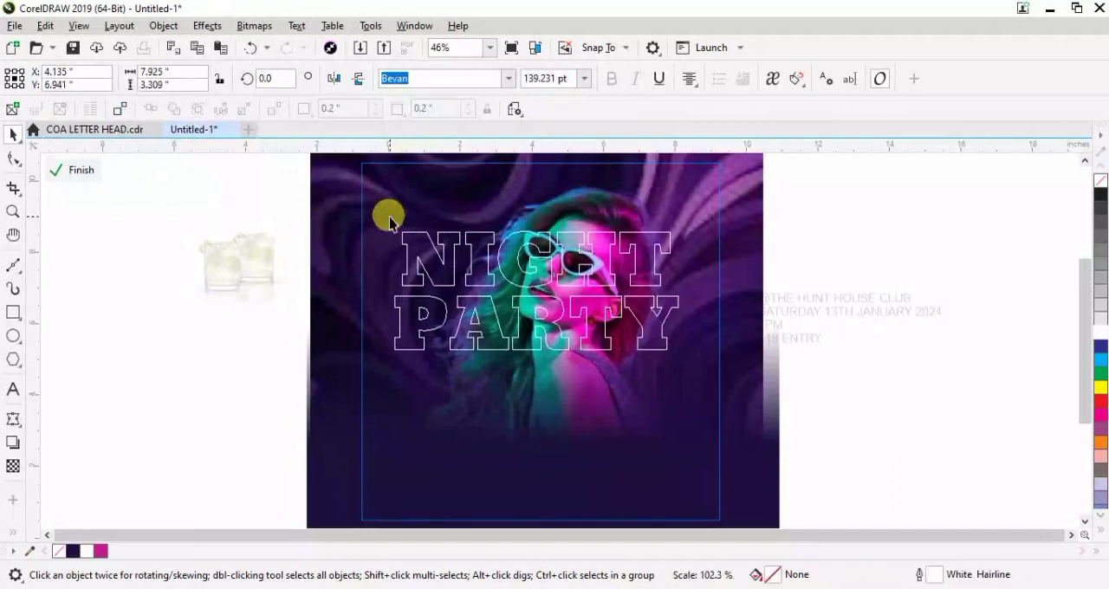
pyautogui.moveTo(535, 226); pyautogui.dragTo(535, 204)
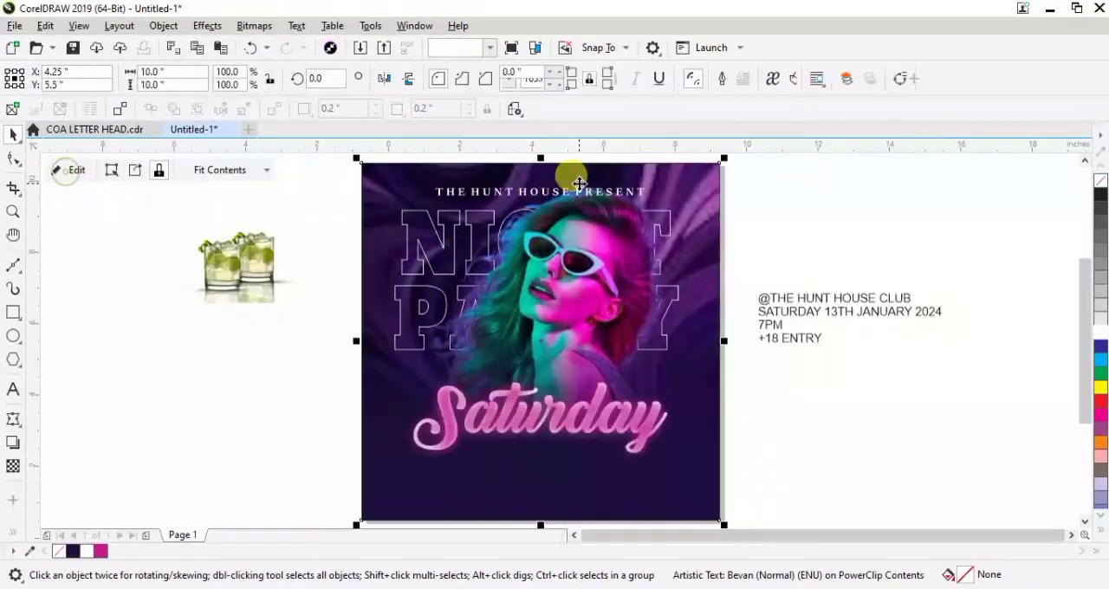
pyautogui.click(69, 171)
pyautogui.click(865, 222)
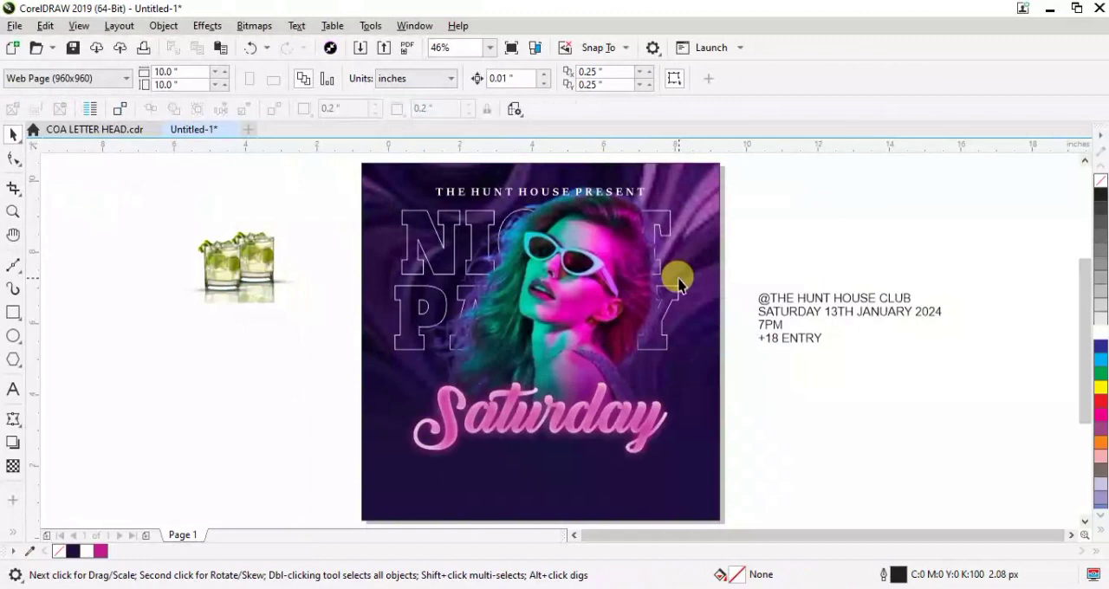
pyautogui.click(816, 302)
pyautogui.moveTo(828, 299); pyautogui.dragTo(536, 450)
pyautogui.click(86, 553)
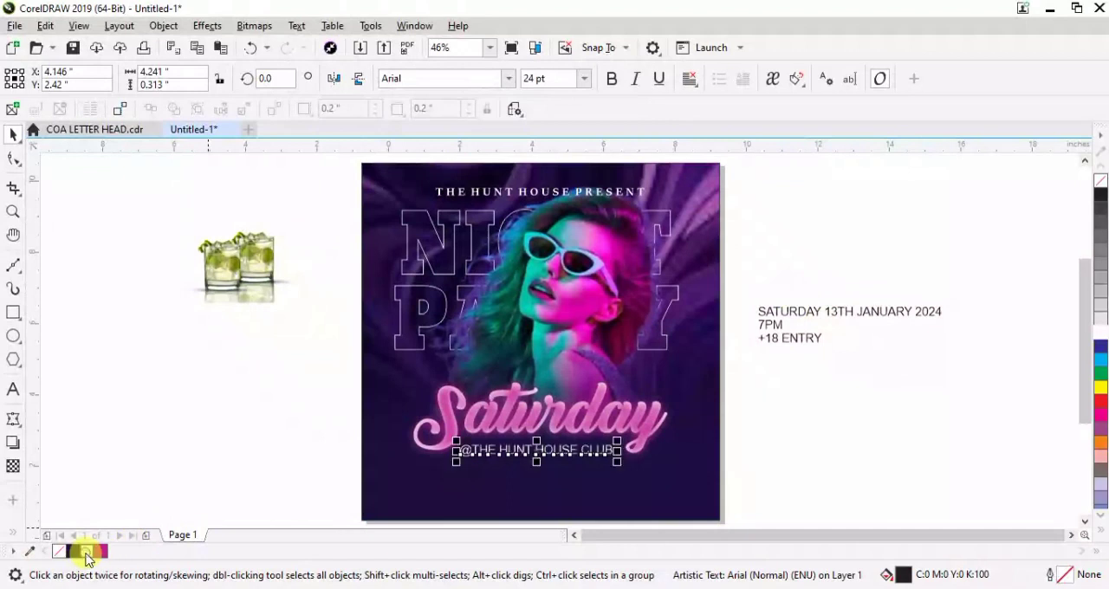
pyautogui.click(775, 238)
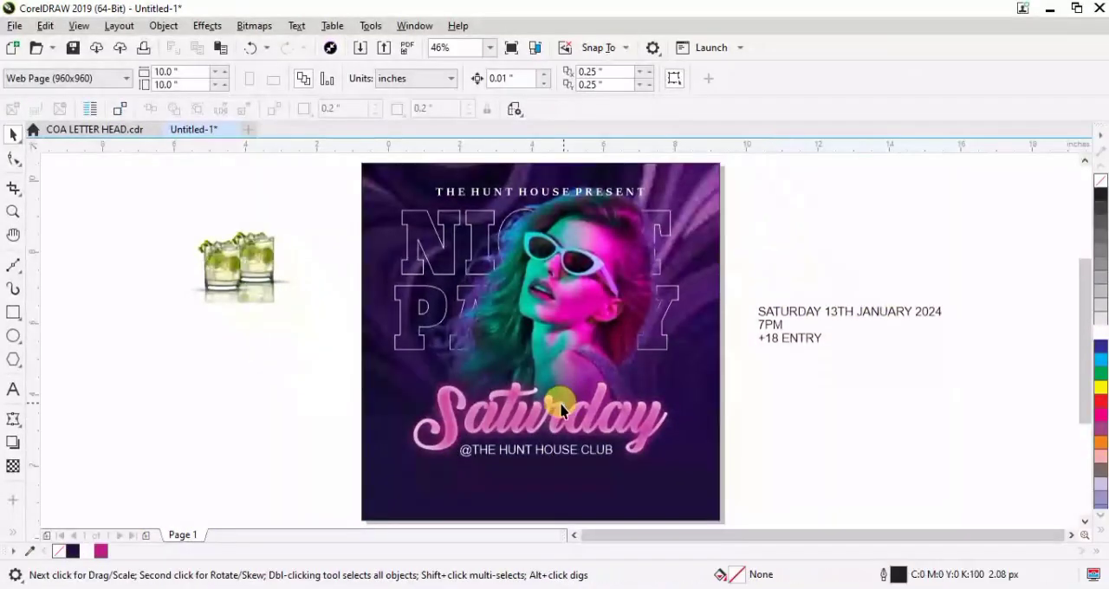
pyautogui.click(528, 437)
pyautogui.scroll(-2, 1088, 295)
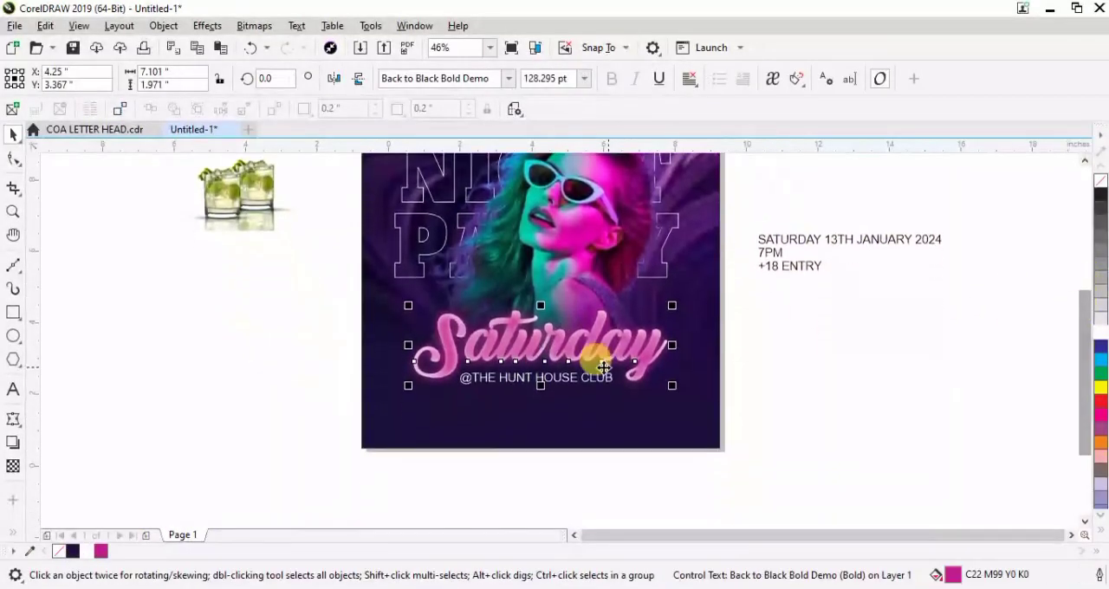
pyautogui.click(299, 394)
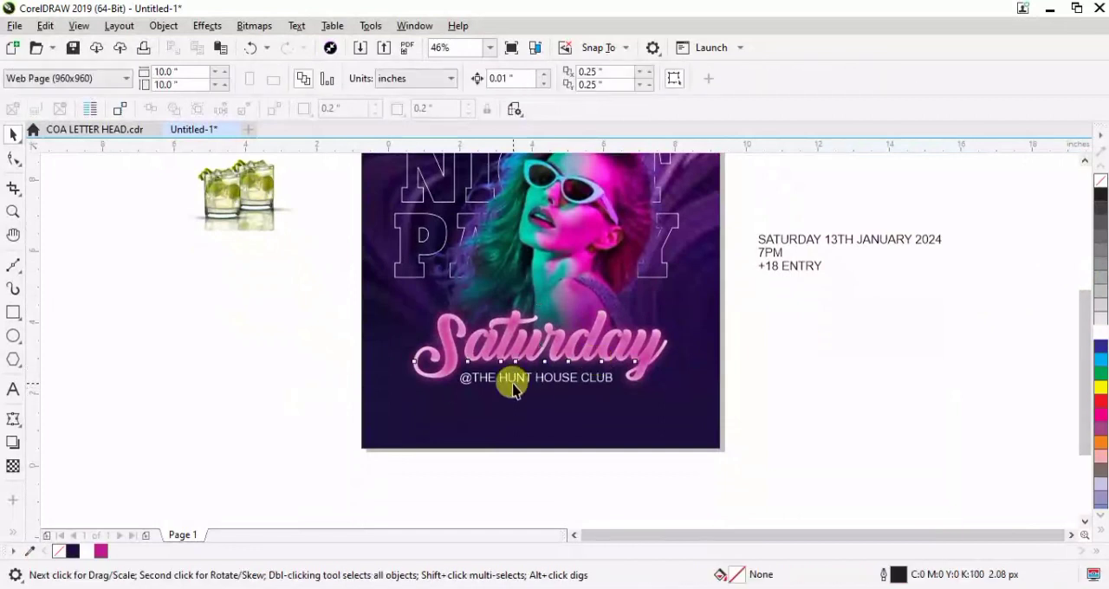
pyautogui.click(508, 380)
pyautogui.click(178, 427)
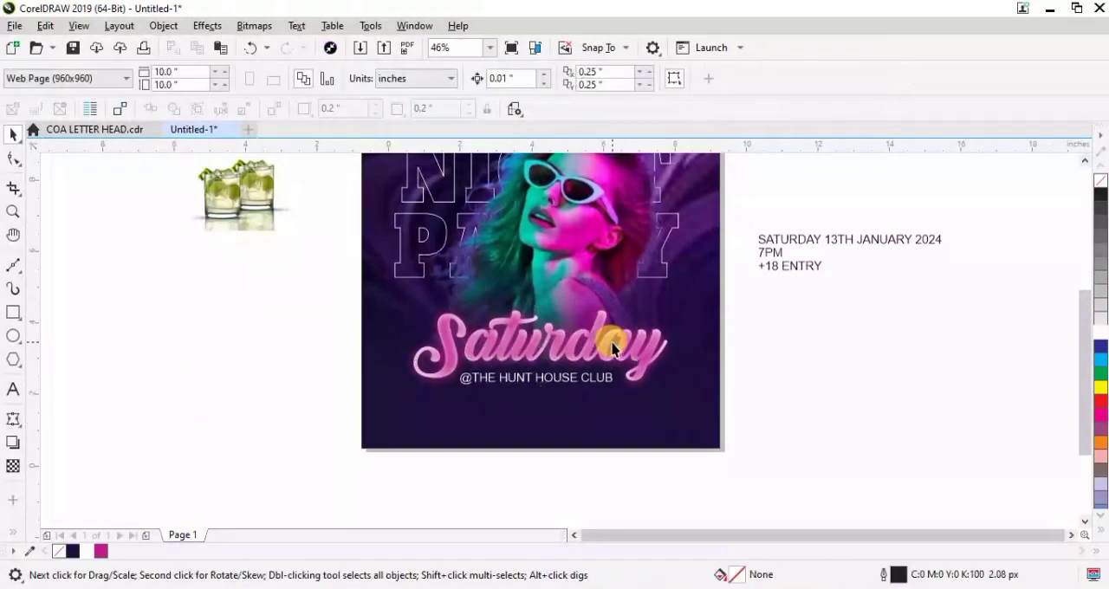
pyautogui.click(465, 386)
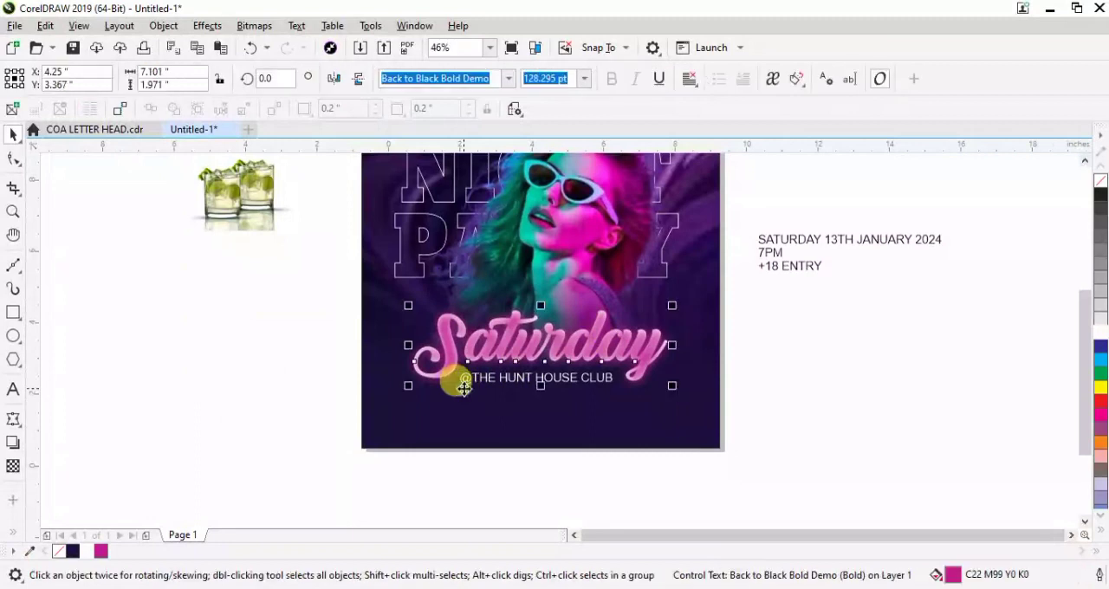
pyautogui.click(854, 314)
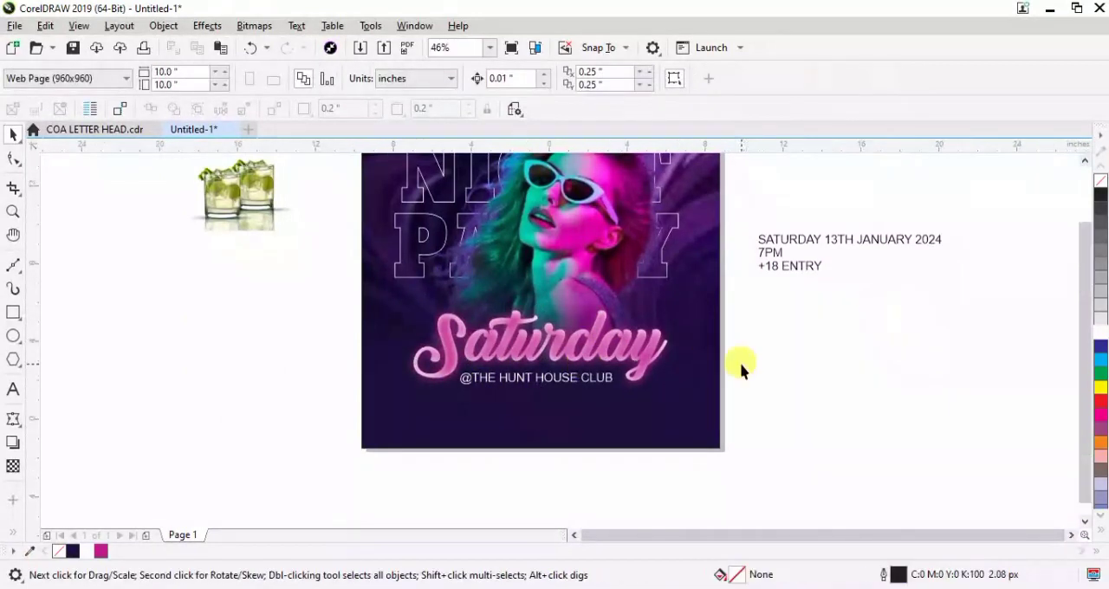
pyautogui.scroll(-2, 738, 366)
pyautogui.scroll(2, 739, 365)
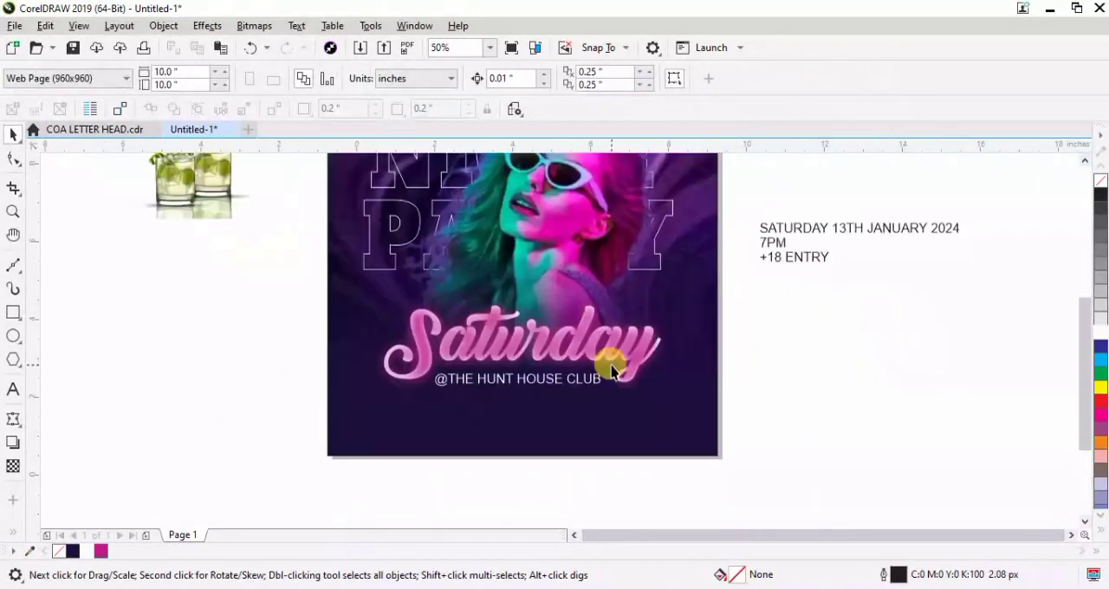
pyautogui.click(561, 360)
pyautogui.moveTo(565, 360); pyautogui.dragTo(563, 352)
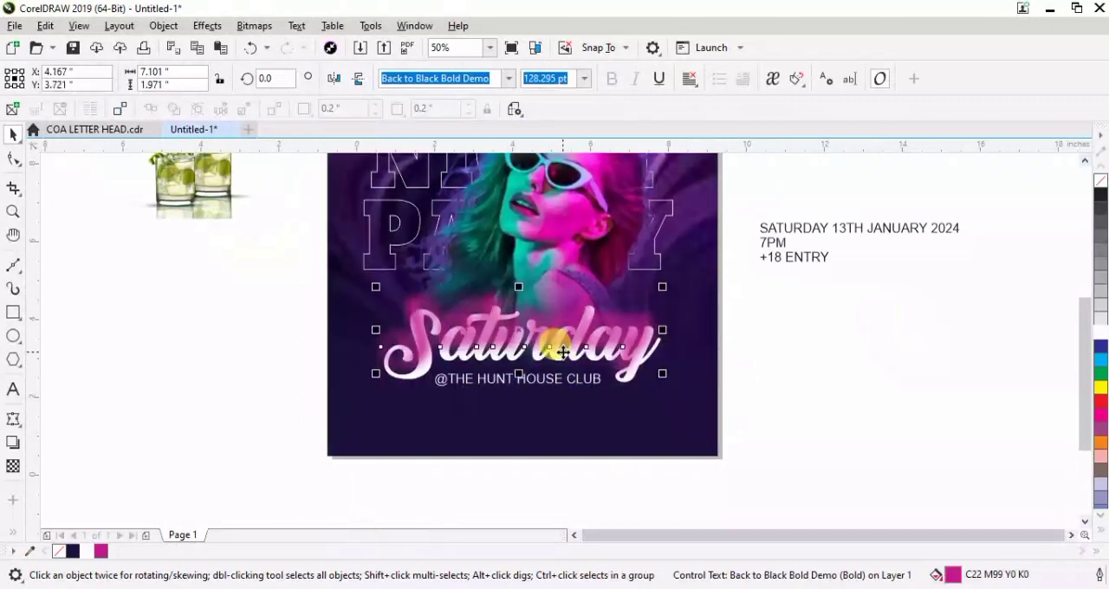
pyautogui.hotkey('ctrl', 'z')
pyautogui.moveTo(300, 280); pyautogui.dragTo(729, 379)
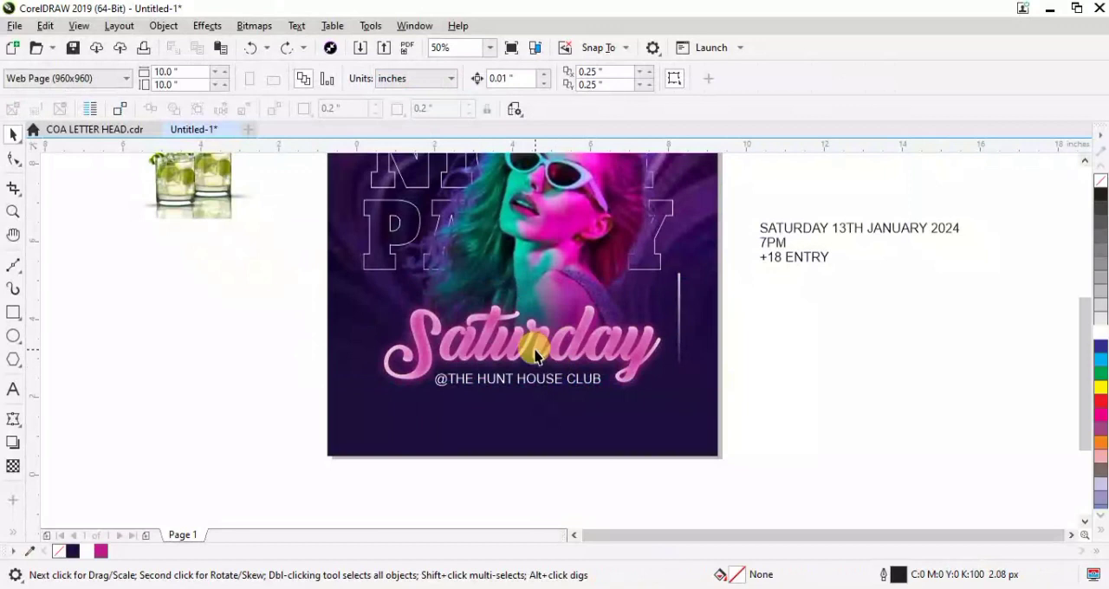
pyautogui.click(536, 354)
pyautogui.moveTo(536, 350); pyautogui.dragTo(266, 364)
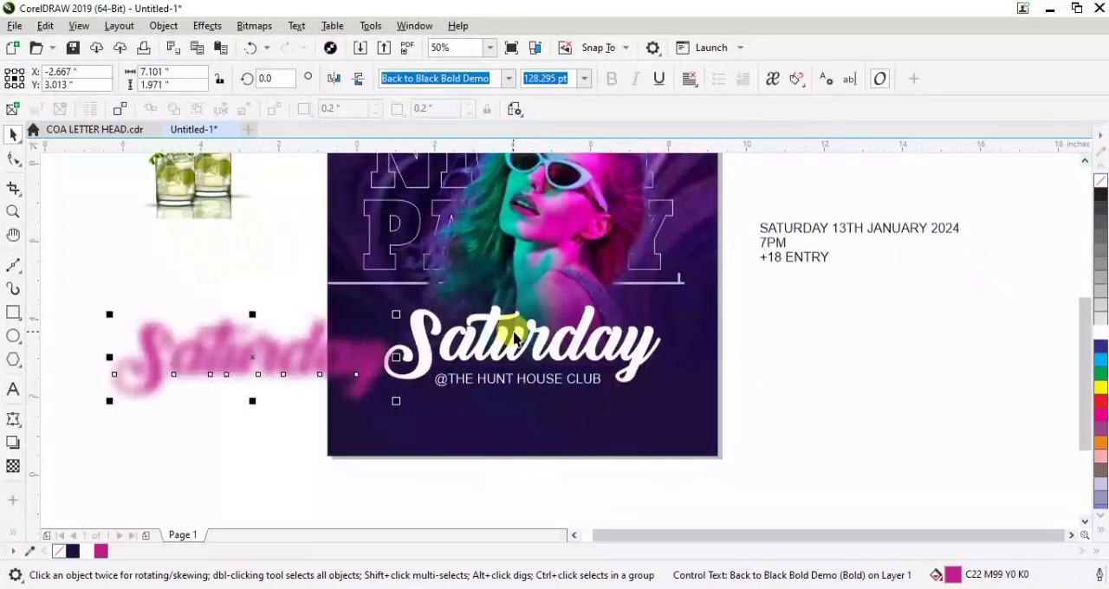
pyautogui.click(492, 379)
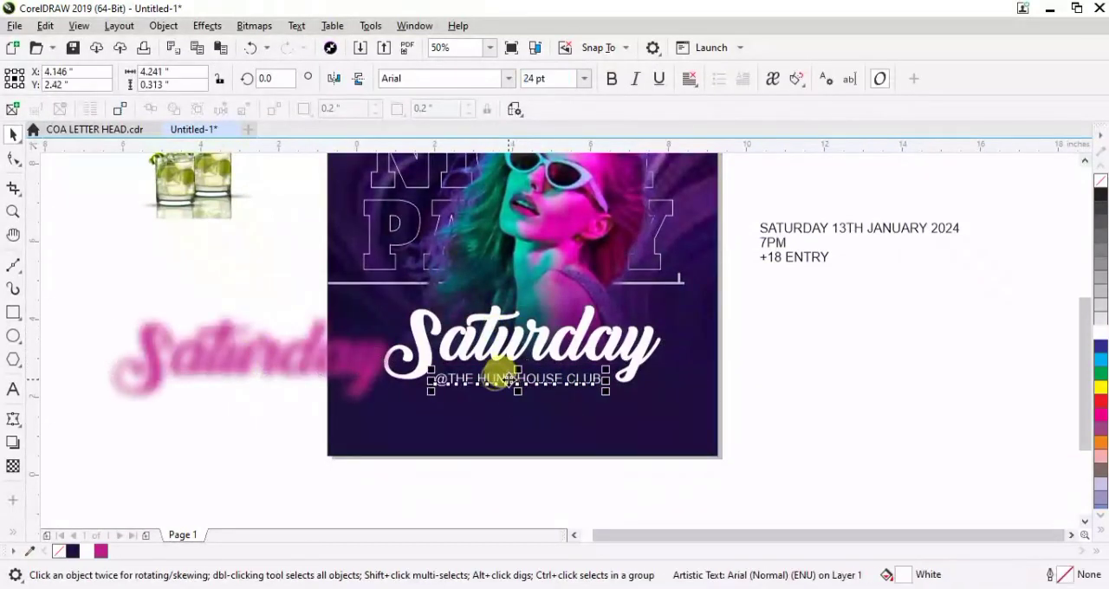
pyautogui.moveTo(507, 410); pyautogui.dragTo(502, 421)
# Align the pink glow back onto the white "Saturday" lettering and group them together
pyautogui.click(346, 367)
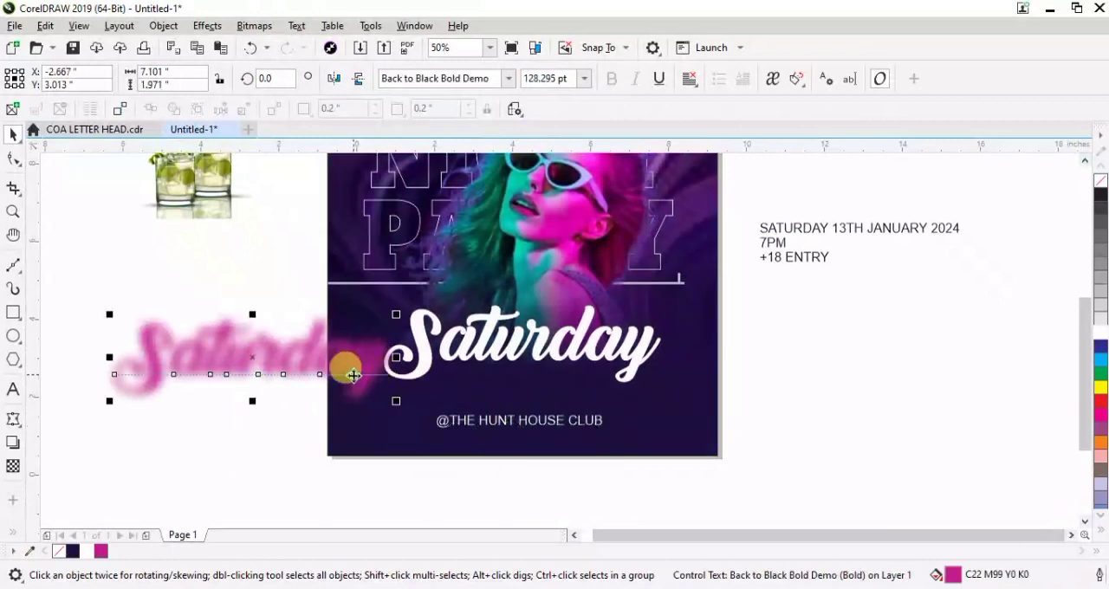
pyautogui.keyDown('shift'); pyautogui.click(490, 332); pyautogui.keyUp('shift')
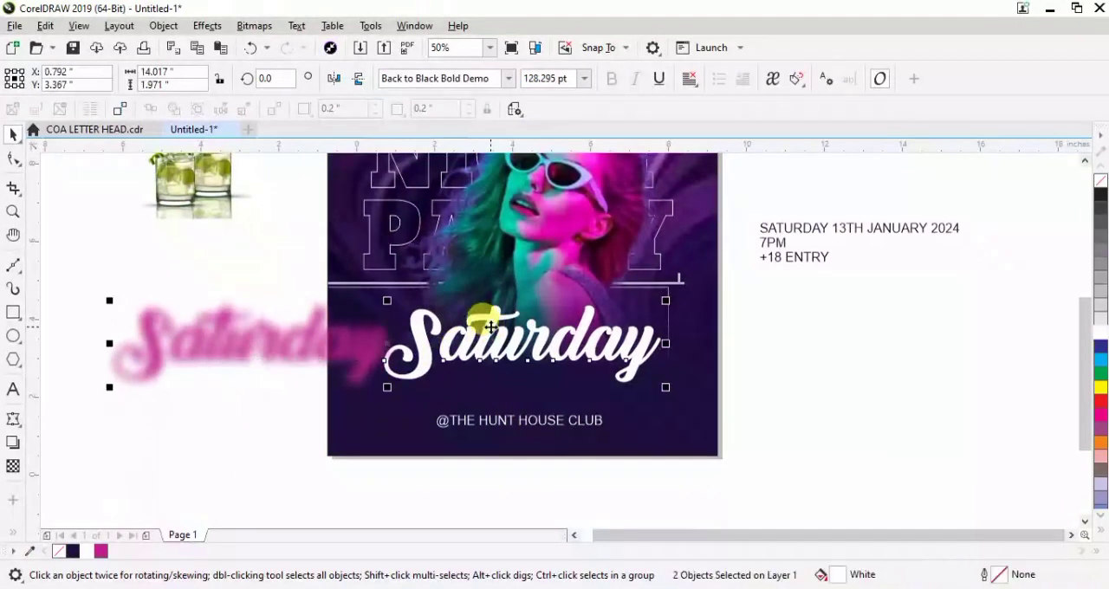
pyautogui.press('c')
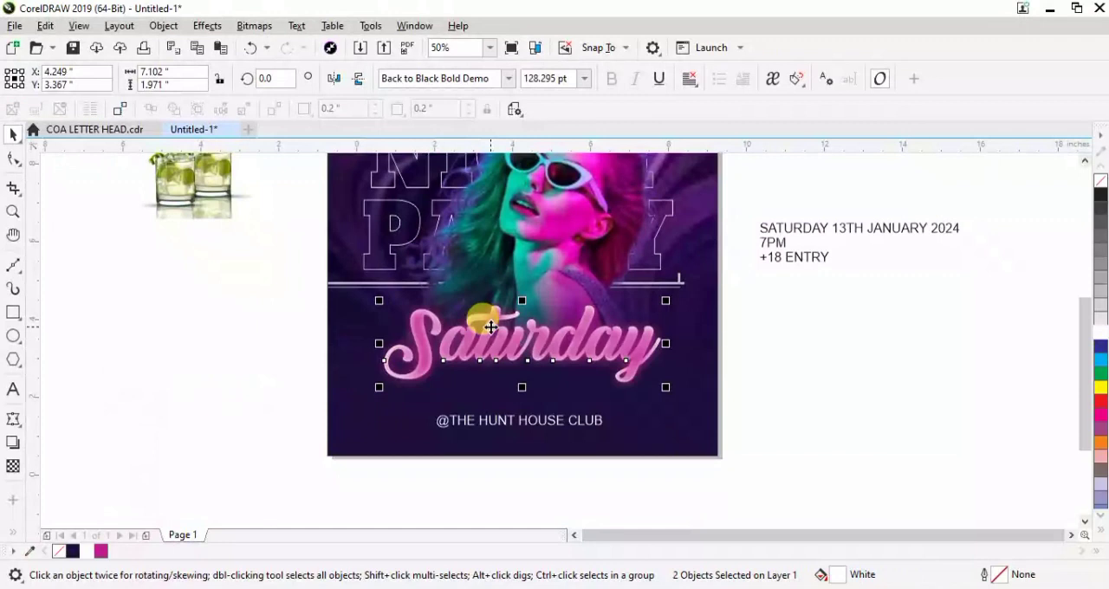
pyautogui.hotkey('ctrl', 'g')
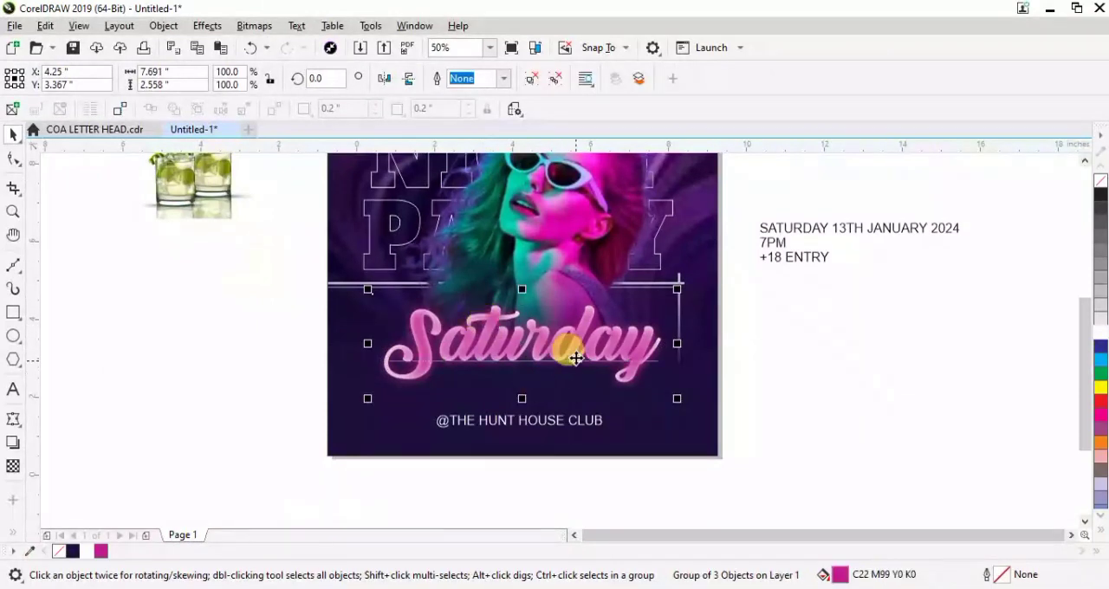
# PowerClip the grouped "Saturday" title inside the flyer background
pyautogui.rightClick(508, 334)
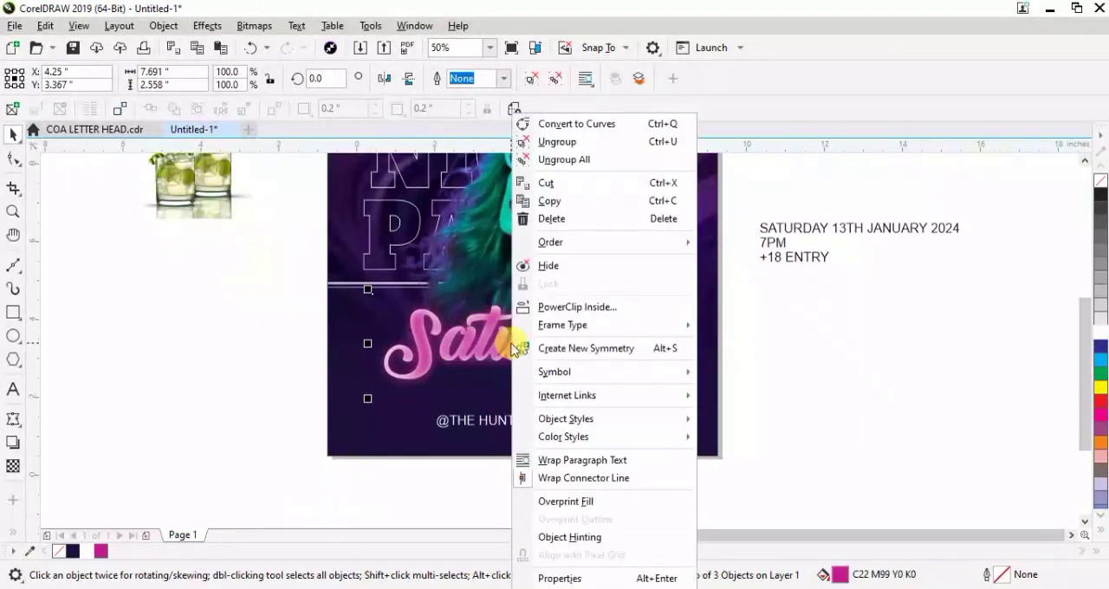
pyautogui.click(575, 307)
pyautogui.click(374, 431)
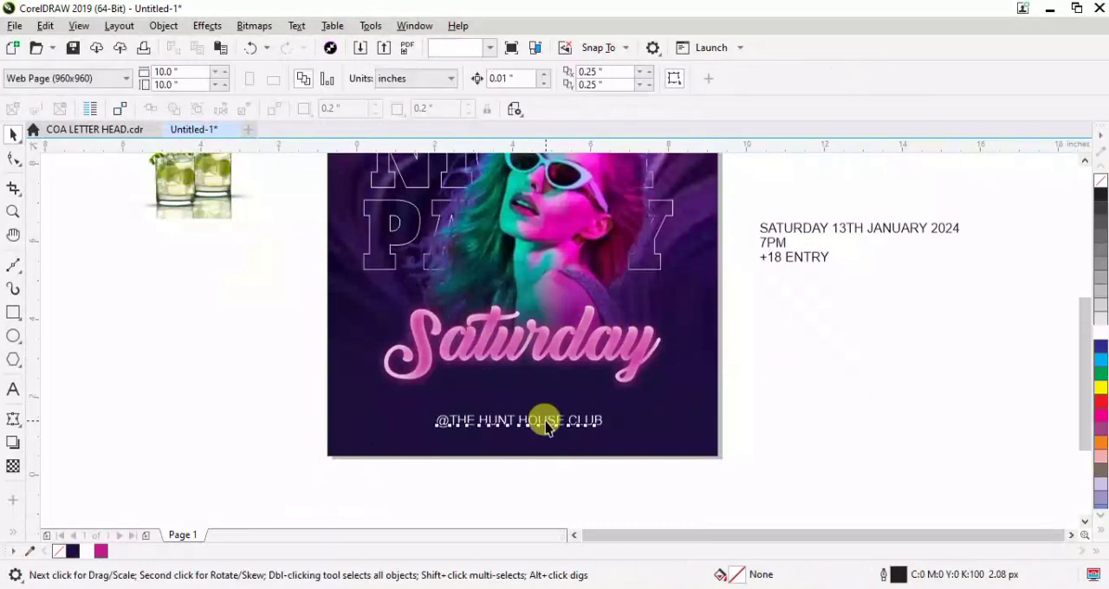
pyautogui.click(541, 421)
pyautogui.moveTo(545, 423); pyautogui.dragTo(548, 374)
pyautogui.click(509, 78)
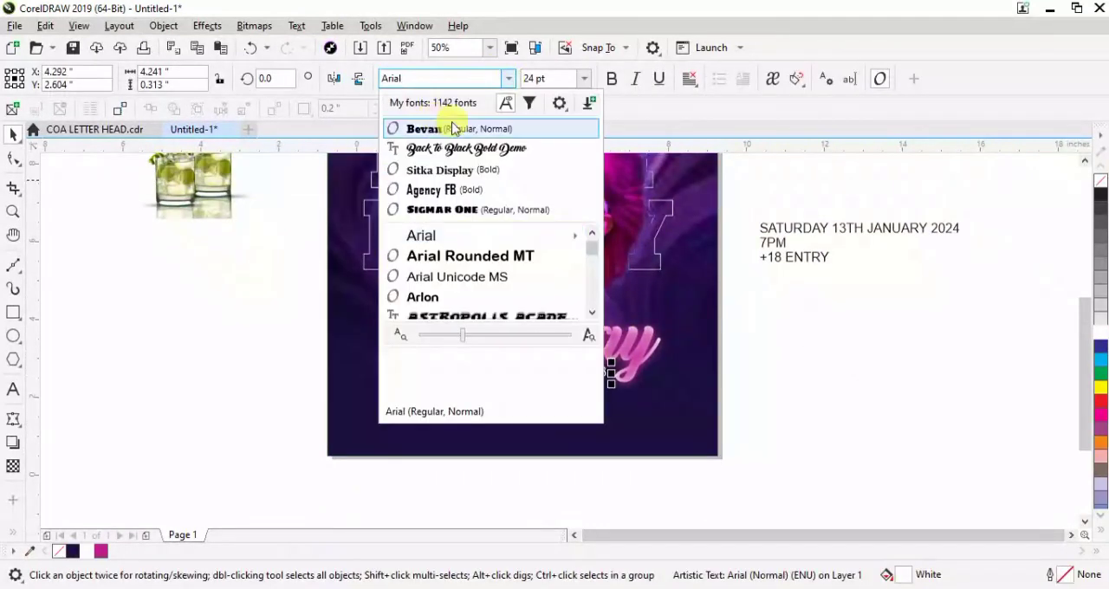
pyautogui.click(438, 170)
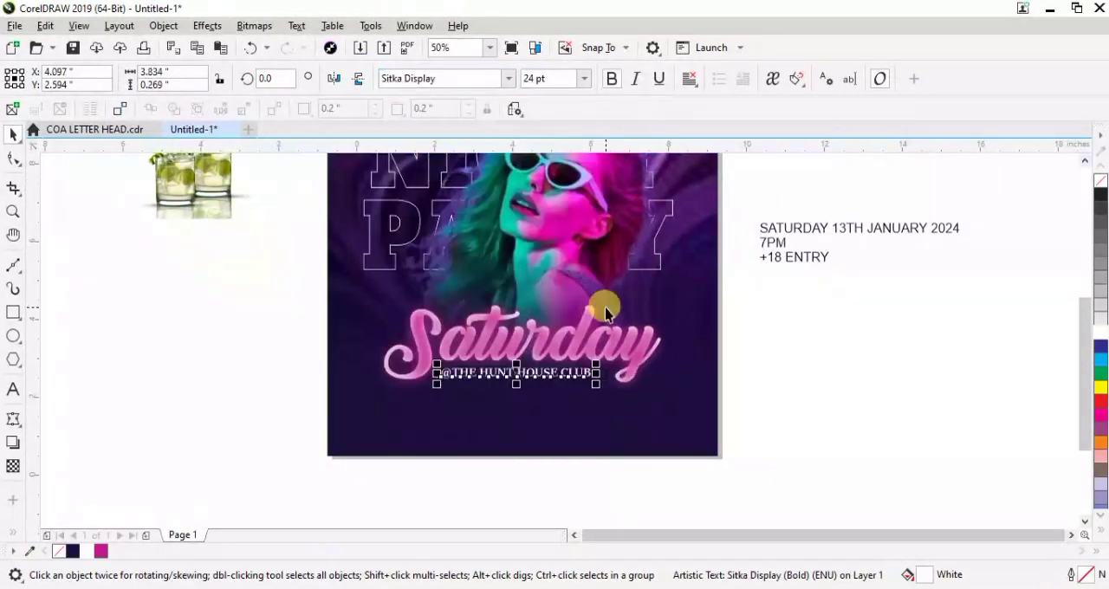
pyautogui.keyDown('shift'); pyautogui.click(690, 355); pyautogui.keyUp('shift')
pyautogui.press('c')
pyautogui.click(859, 352)
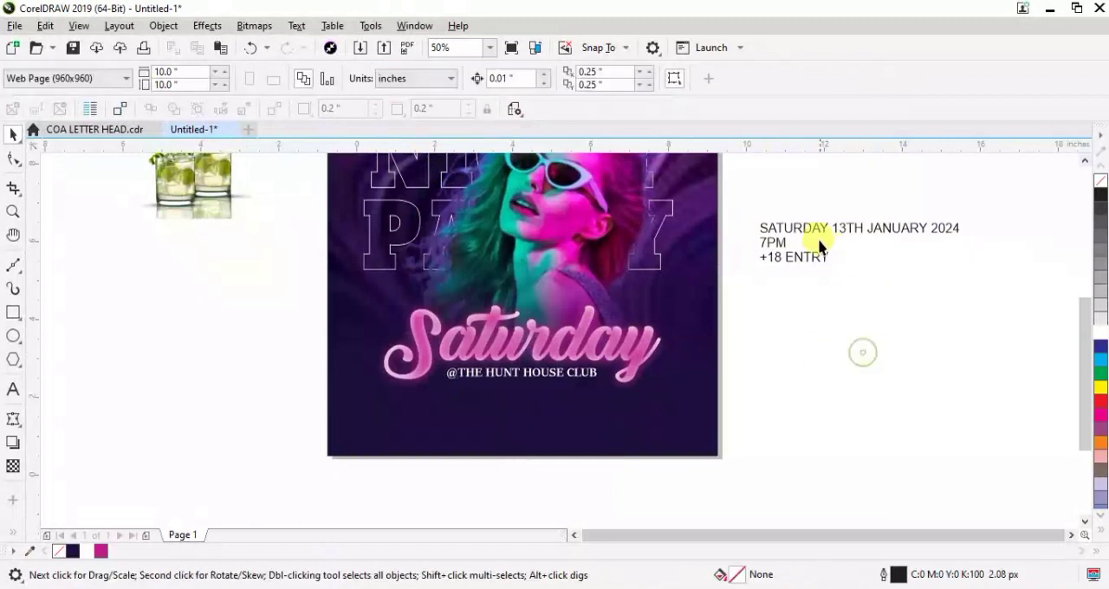
# Move the "SATURDAY 13TH JANUARY 2024" line below the other text beside the flyer and break it into two lines after "SATURDAY"
pyautogui.click(818, 241)
pyautogui.moveTo(811, 227); pyautogui.dragTo(810, 321)
pyautogui.doubleClick(827, 322)
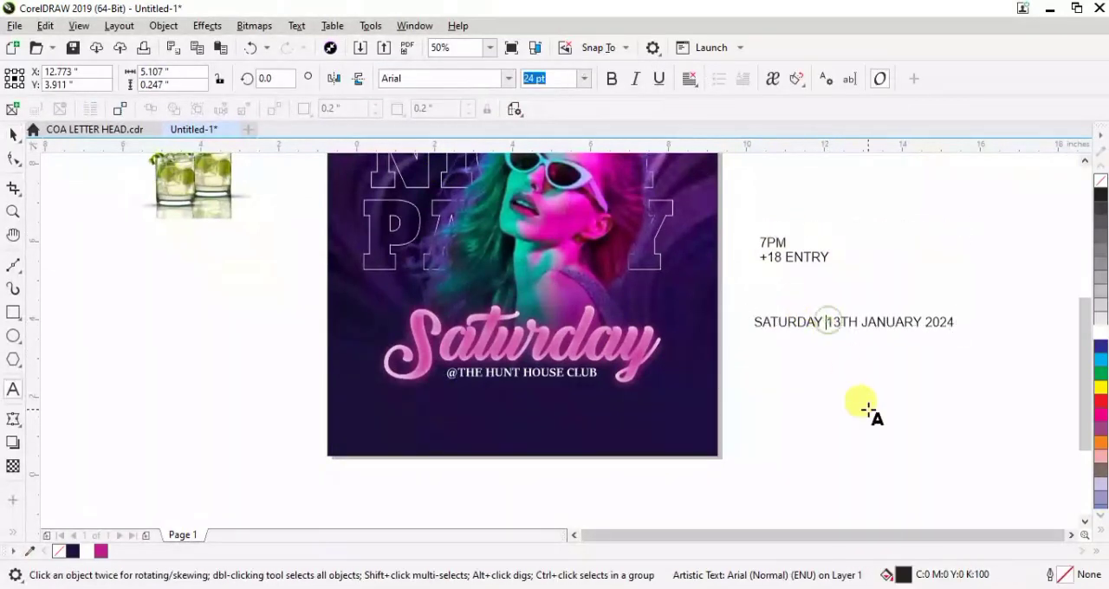
pyautogui.press('Return')
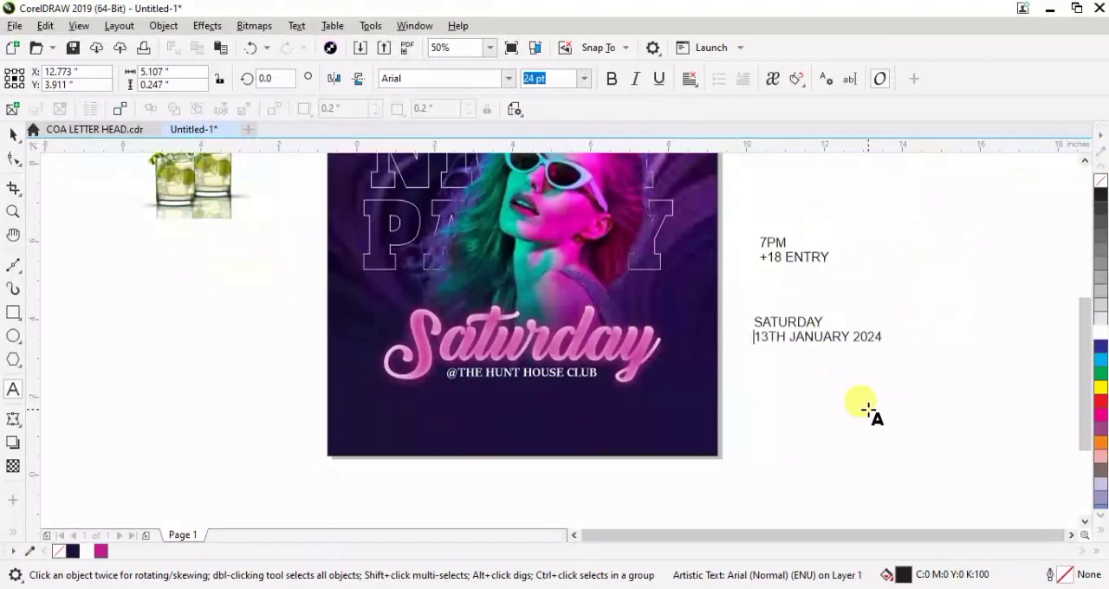
# Split the date text into "SATURDAY", "13TH", "JANUARY" and "2024" lines and break them apart into separate text objects
pyautogui.click(791, 337)
pyautogui.press('Return')
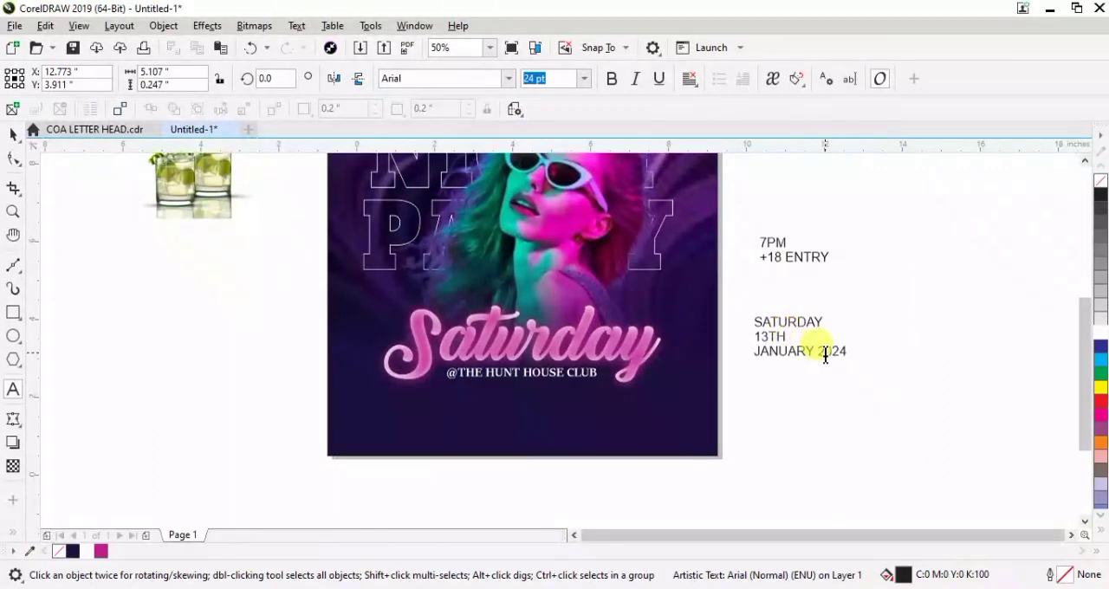
pyautogui.press('Return')
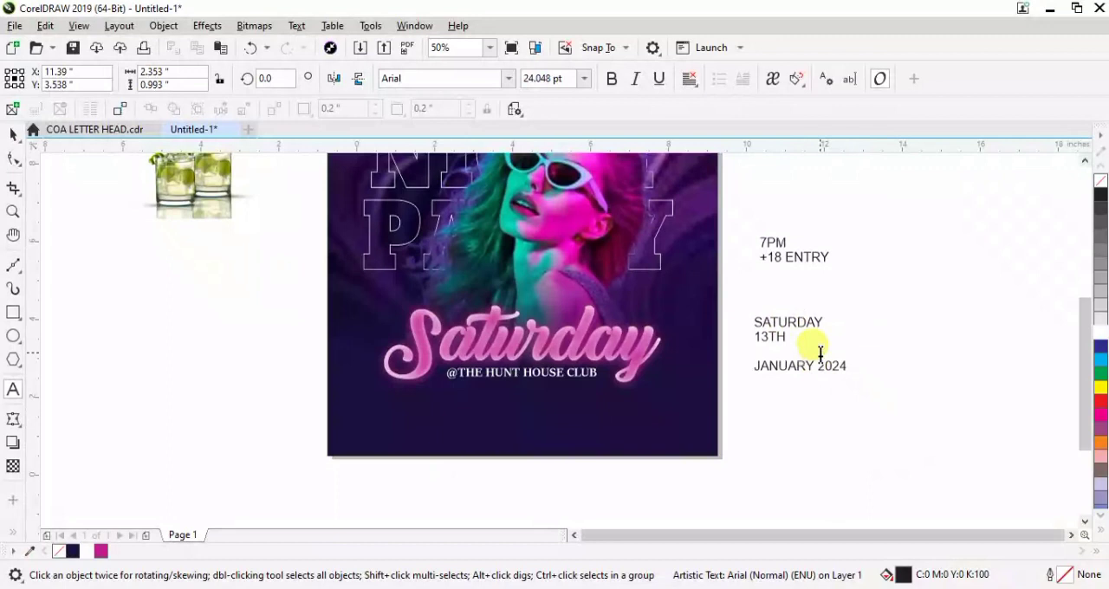
pyautogui.press('BackSpace')
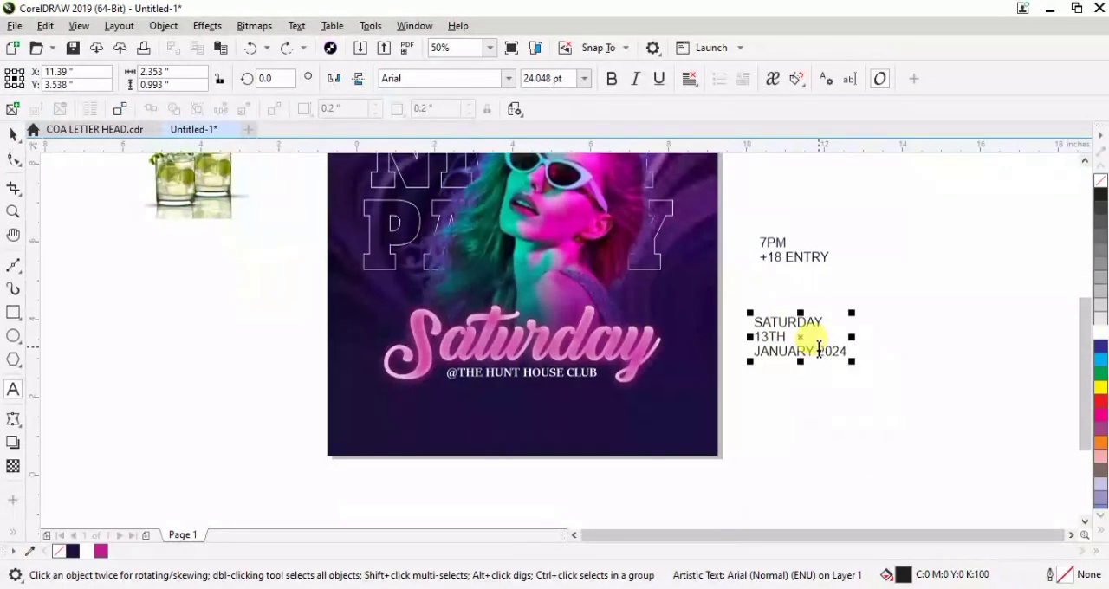
pyautogui.click(13, 135)
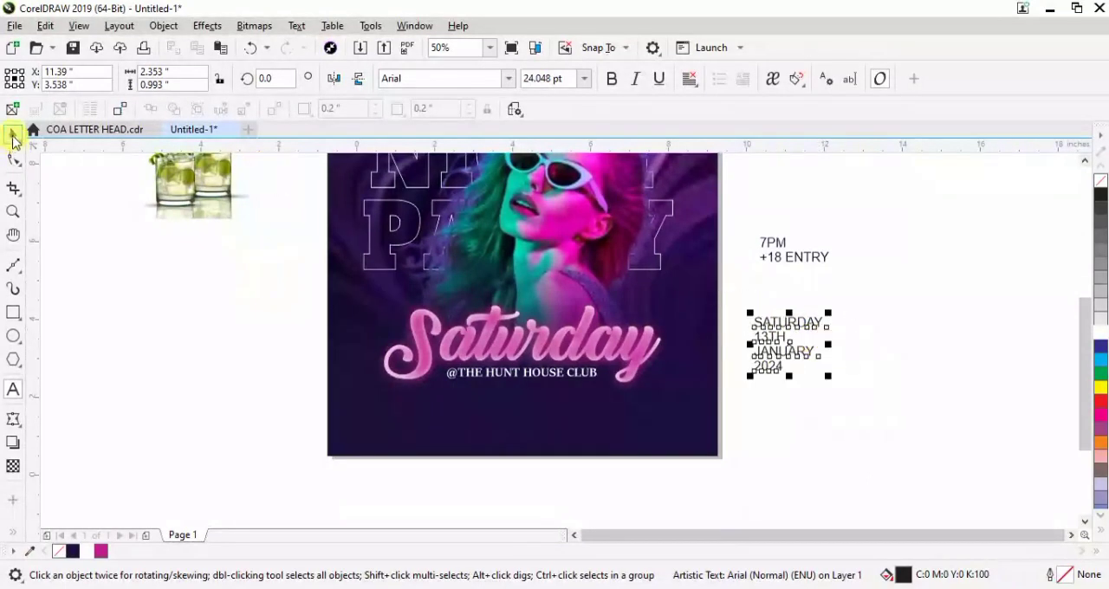
pyautogui.hotkey('ctrl', 'k')
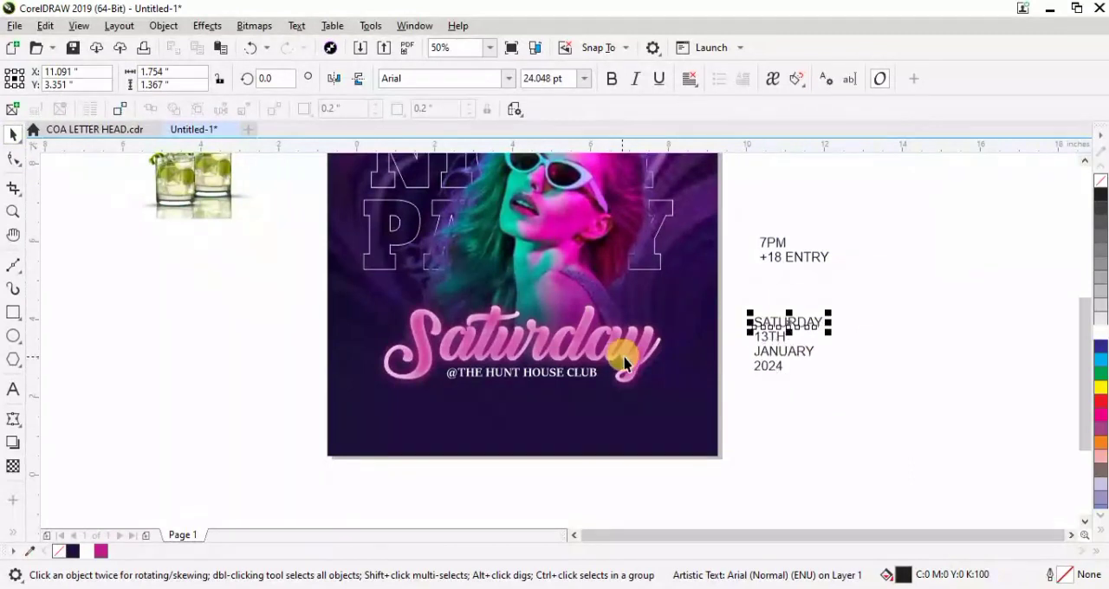
# Set "SATURDAY" in Sitka Display Bold, place it in the flyer's lower-left area under the title and fill it white
pyautogui.click(509, 79)
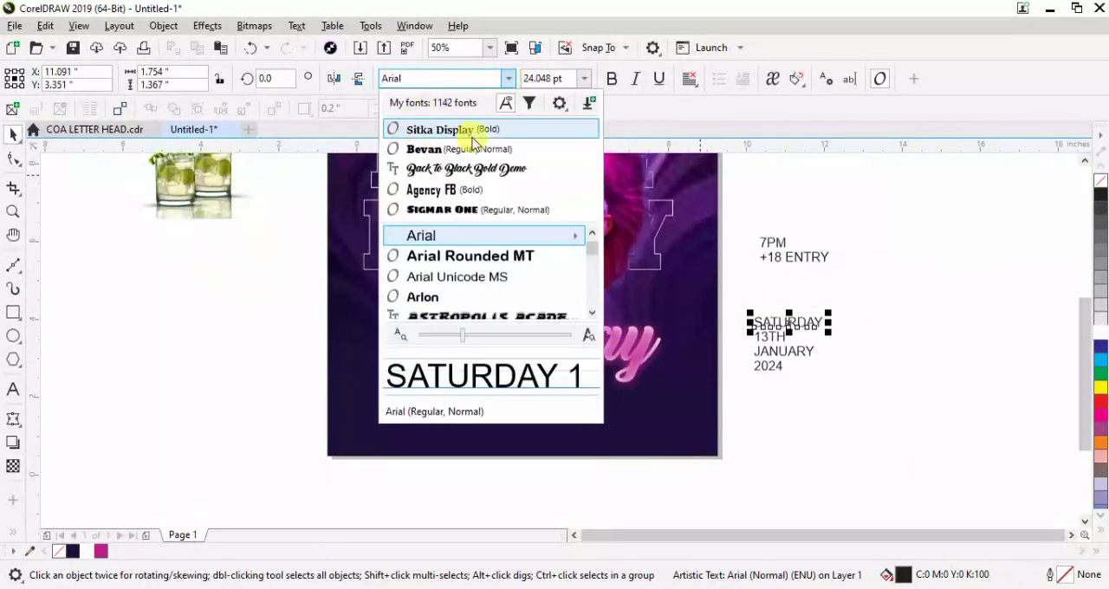
pyautogui.click(460, 139)
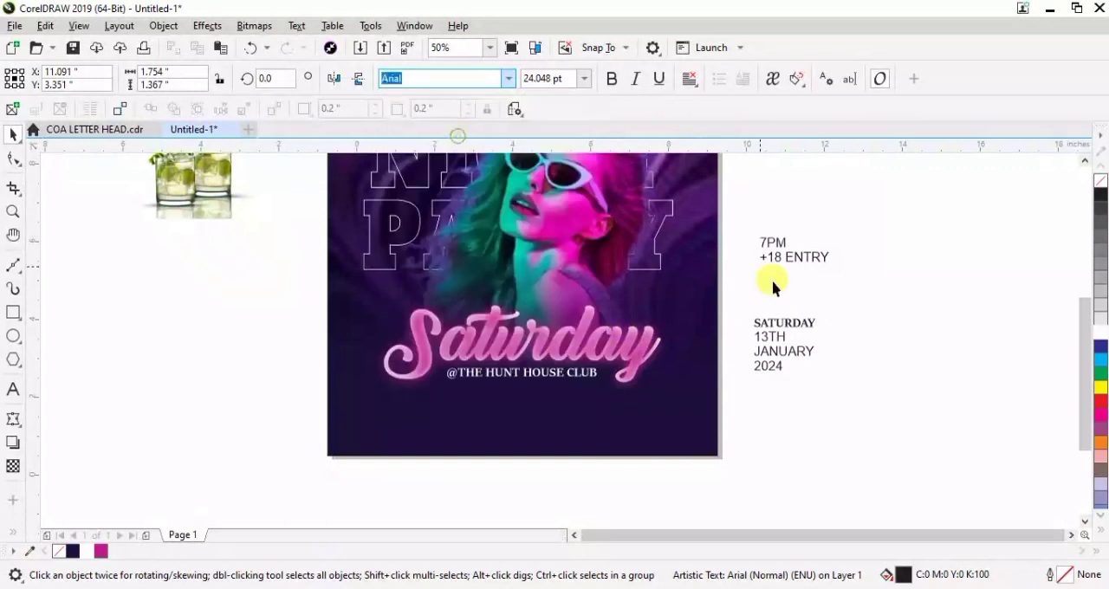
pyautogui.moveTo(791, 324); pyautogui.dragTo(387, 406)
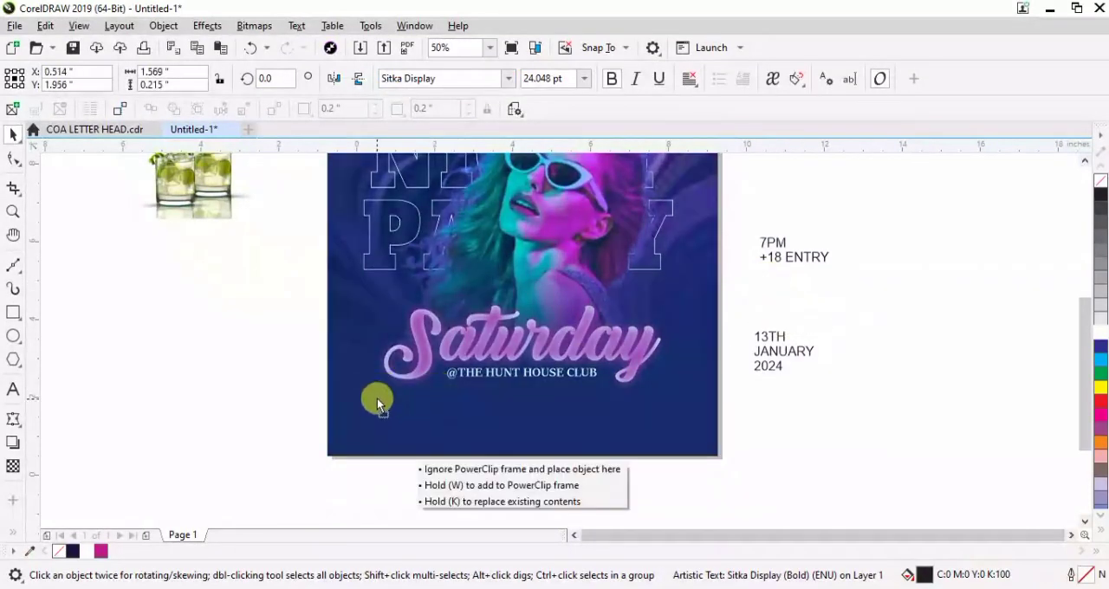
pyautogui.moveTo(385, 396); pyautogui.dragTo(387, 395)
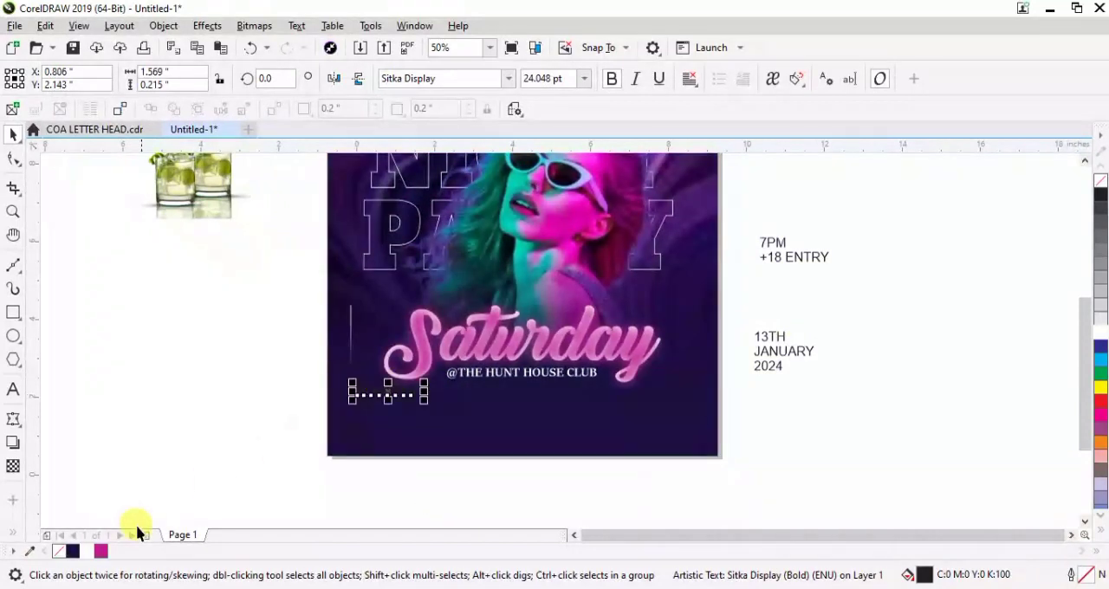
pyautogui.click(89, 552)
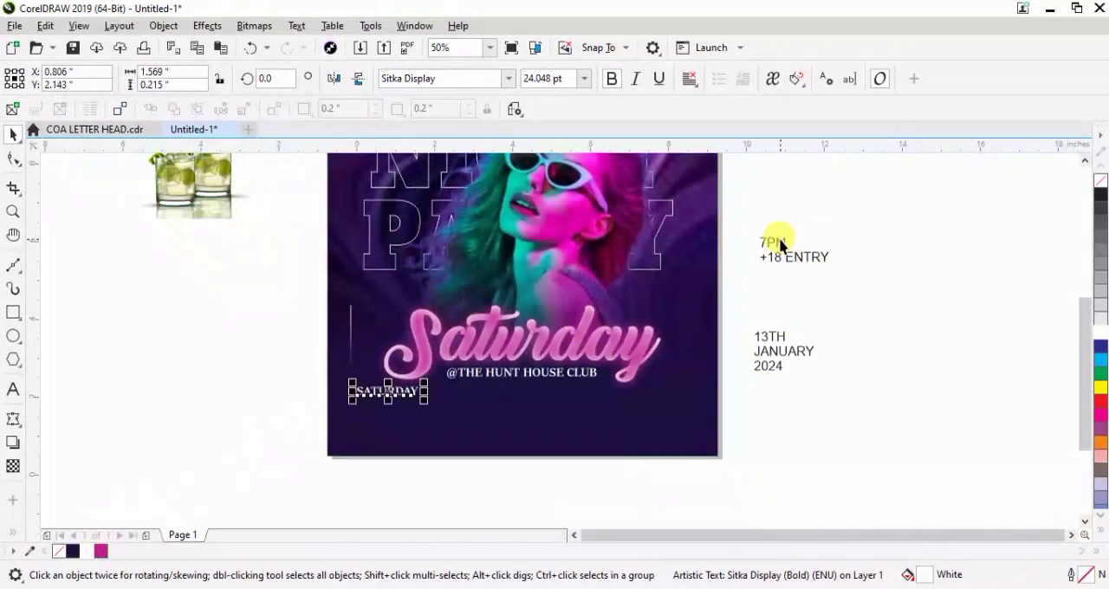
# Set "13TH" in Agency FB Bold, enlarge it to about 55 pt and place it below the small "SATURDAY" on the flyer
pyautogui.click(774, 338)
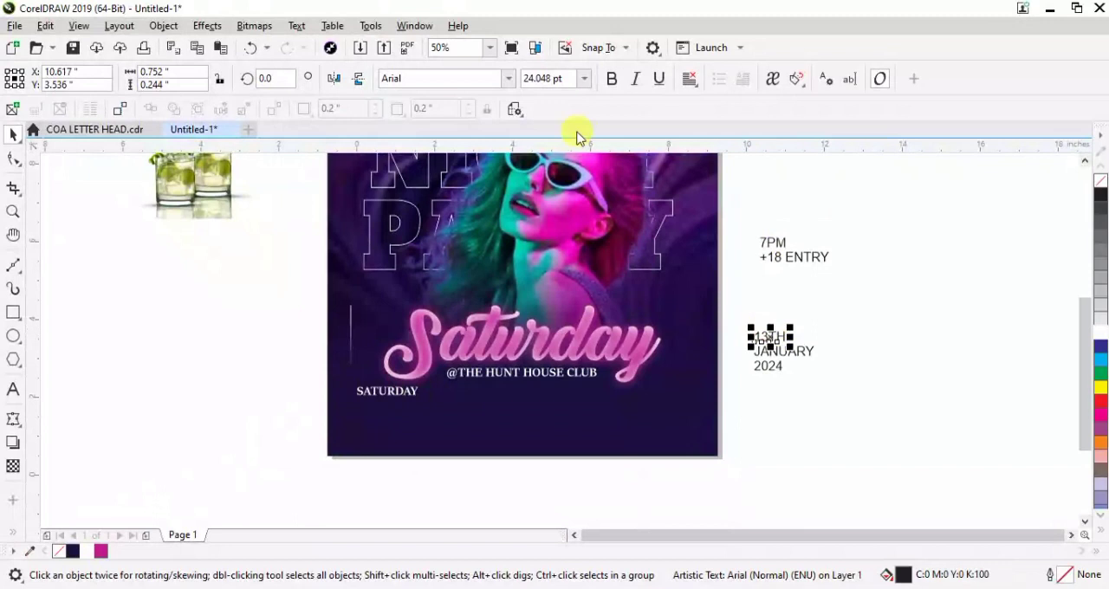
pyautogui.click(509, 79)
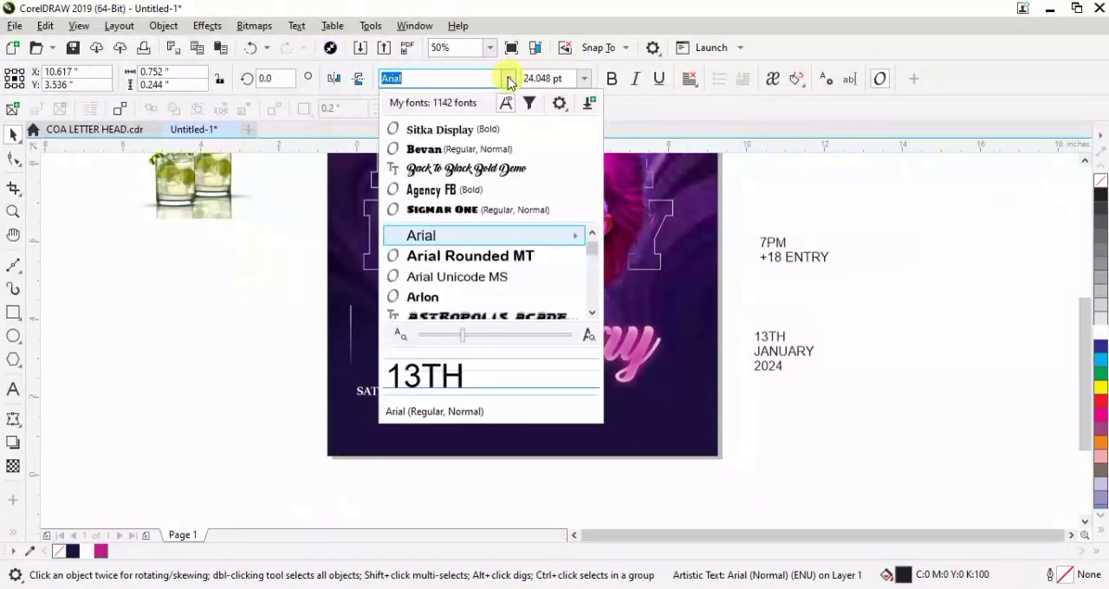
pyautogui.click(441, 191)
pyautogui.moveTo(773, 325); pyautogui.dragTo(805, 289)
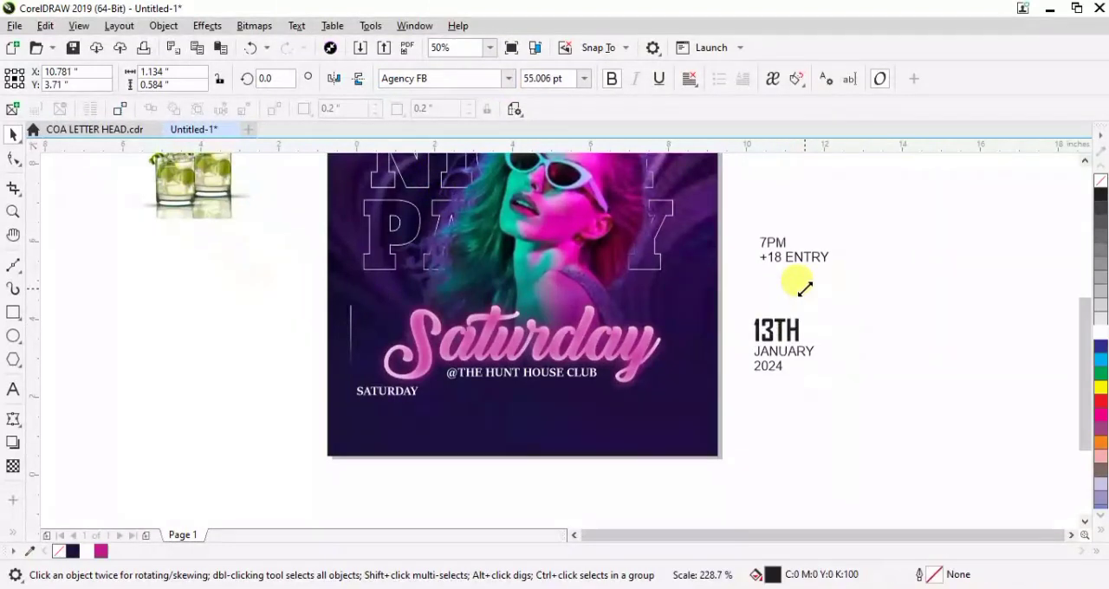
pyautogui.moveTo(780, 328); pyautogui.dragTo(461, 416)
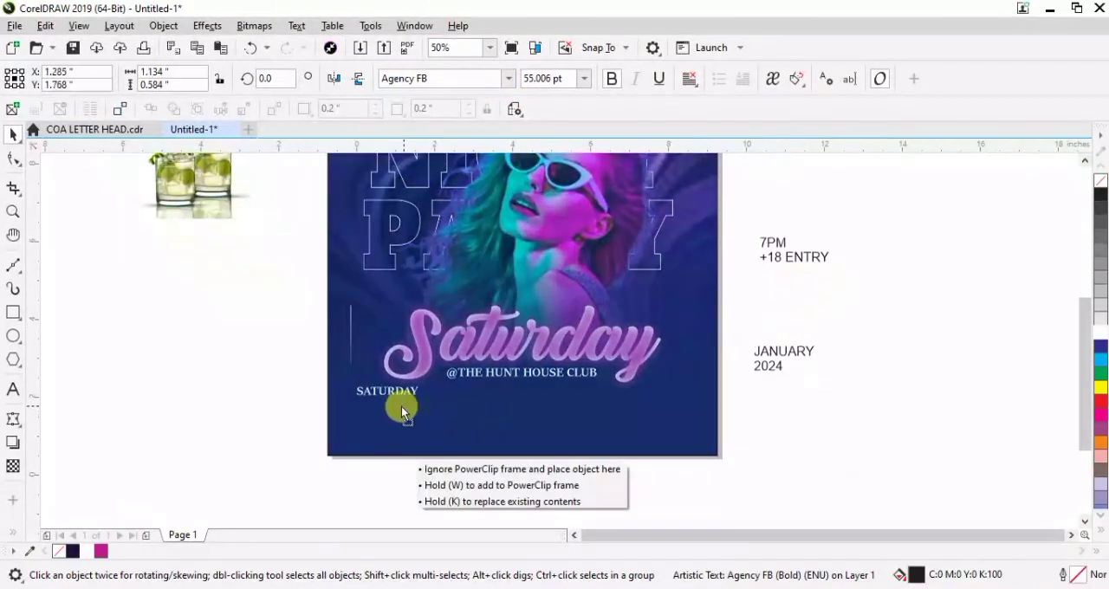
pyautogui.moveTo(384, 418); pyautogui.dragTo(381, 414)
# Shorten the small "SATURDAY" to "SAT" and shift it slightly right and up above "13TH"
pyautogui.scroll(4, 373, 406)
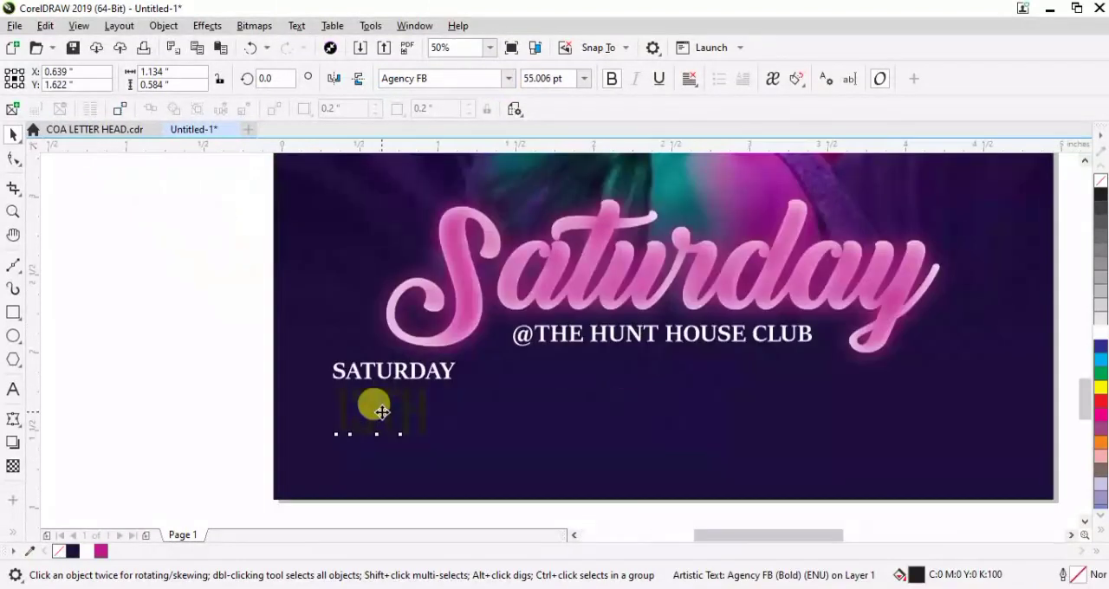
pyautogui.click(375, 336)
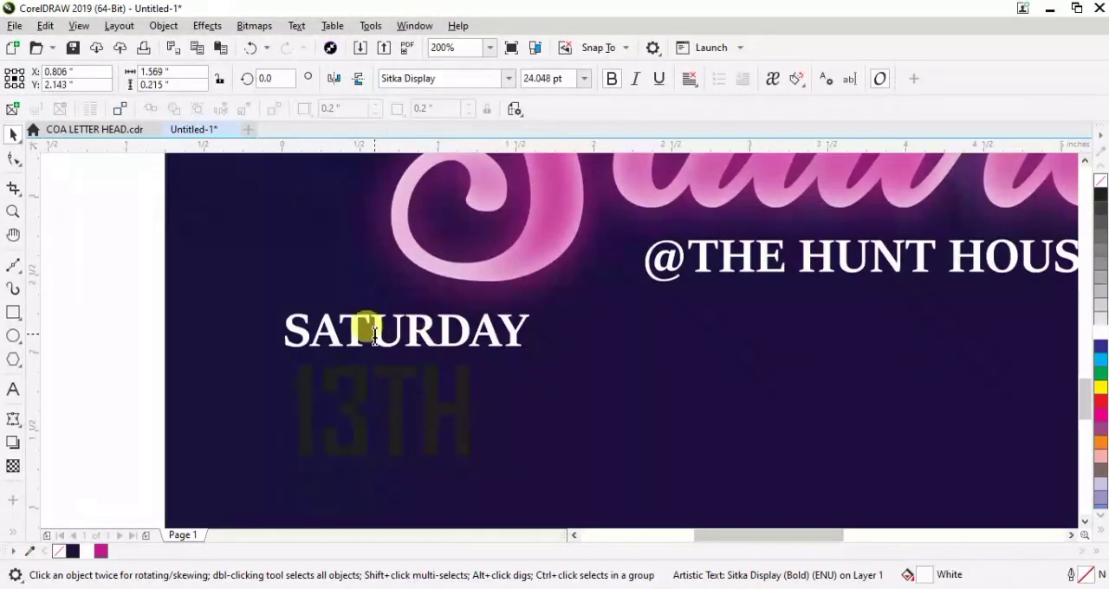
pyautogui.keyDown('shift'); pyautogui.click(540, 317); pyautogui.keyUp('shift')
pyautogui.press('BackSpace')
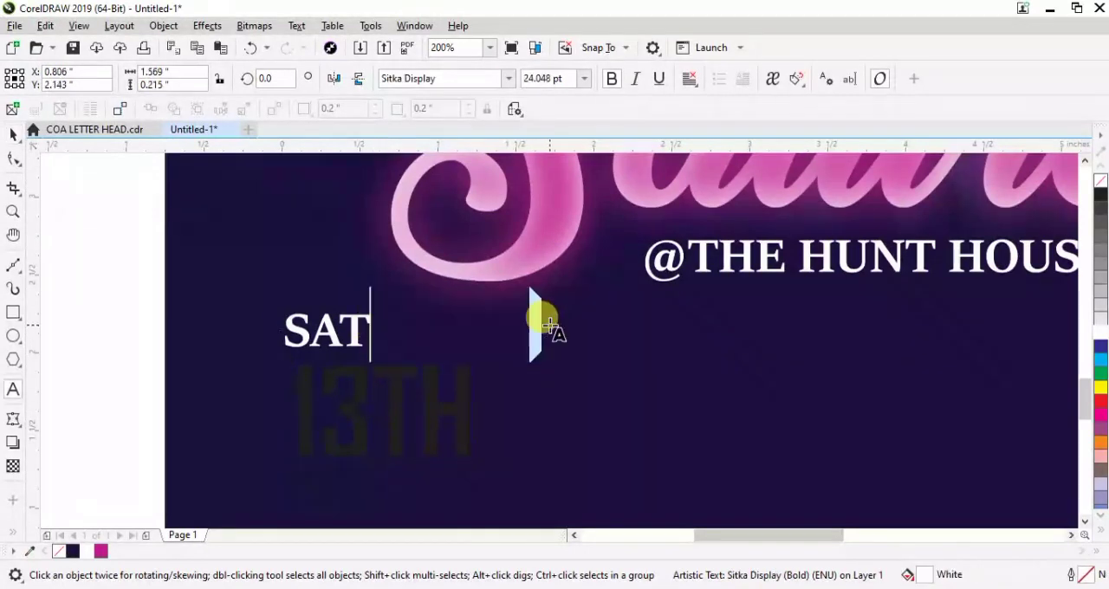
pyautogui.click(13, 135)
pyautogui.click(353, 314)
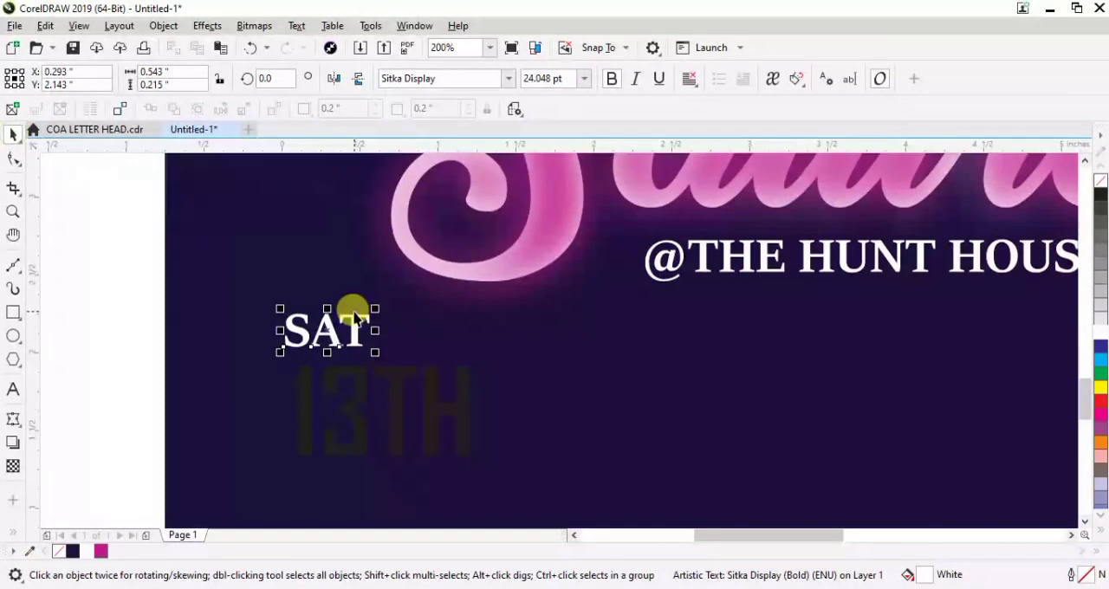
pyautogui.moveTo(357, 330); pyautogui.dragTo(408, 317)
# Shrink "13TH" to about 34 pt, tuck it directly under "SAT" and fill it white
pyautogui.click(391, 386)
pyautogui.moveTo(474, 461); pyautogui.dragTo(444, 430)
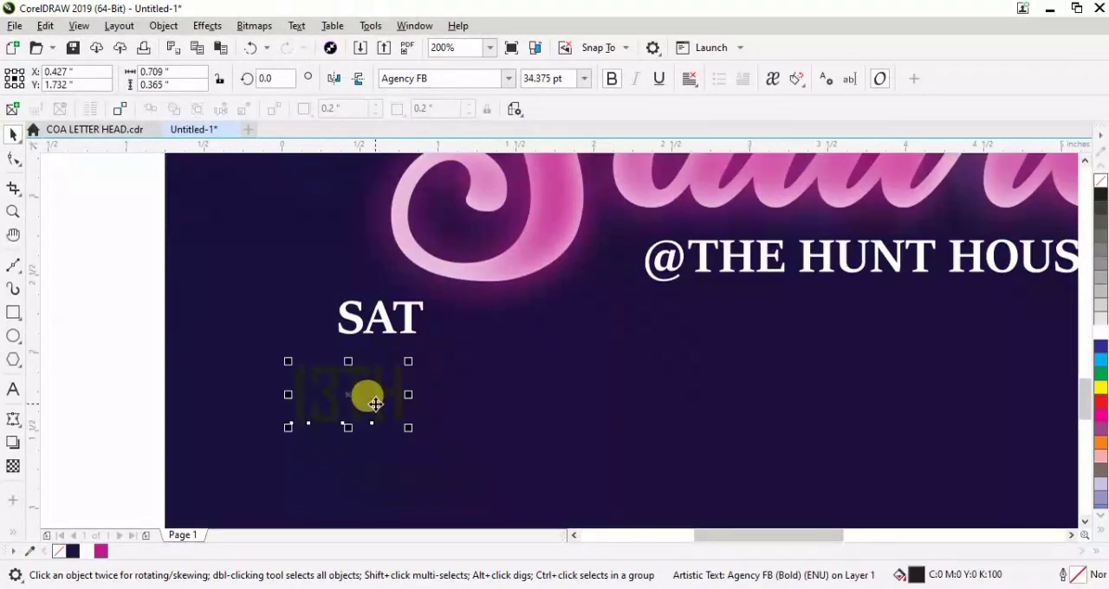
pyautogui.moveTo(355, 389); pyautogui.dragTo(390, 374)
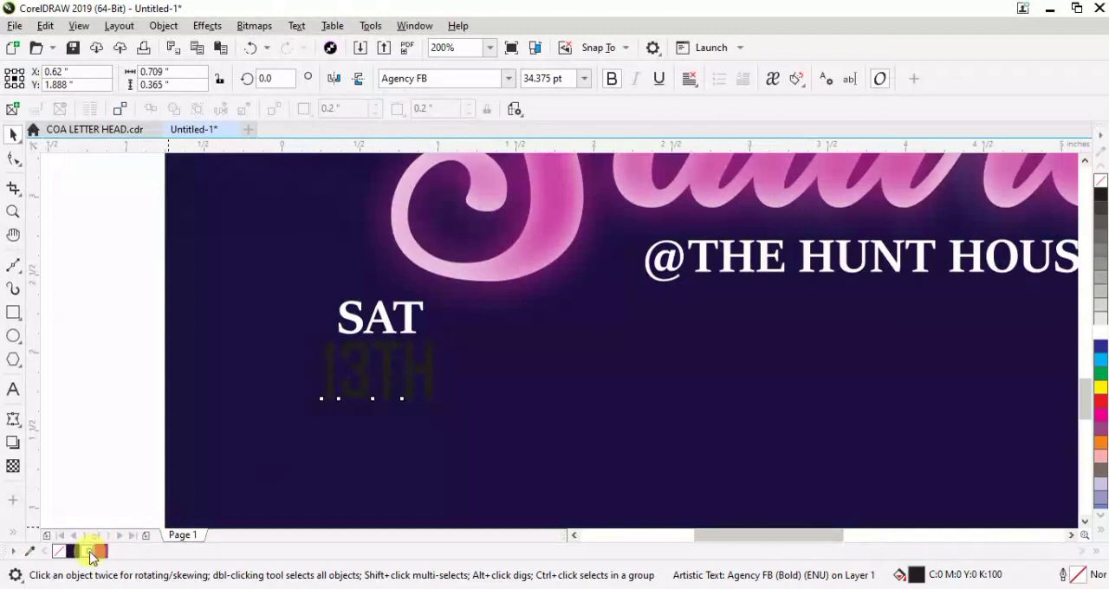
pyautogui.click(91, 552)
# Align "SAT" and "13TH" on a common vertical centre line
pyautogui.keyDown('shift'); pyautogui.click(384, 319); pyautogui.keyUp('shift')
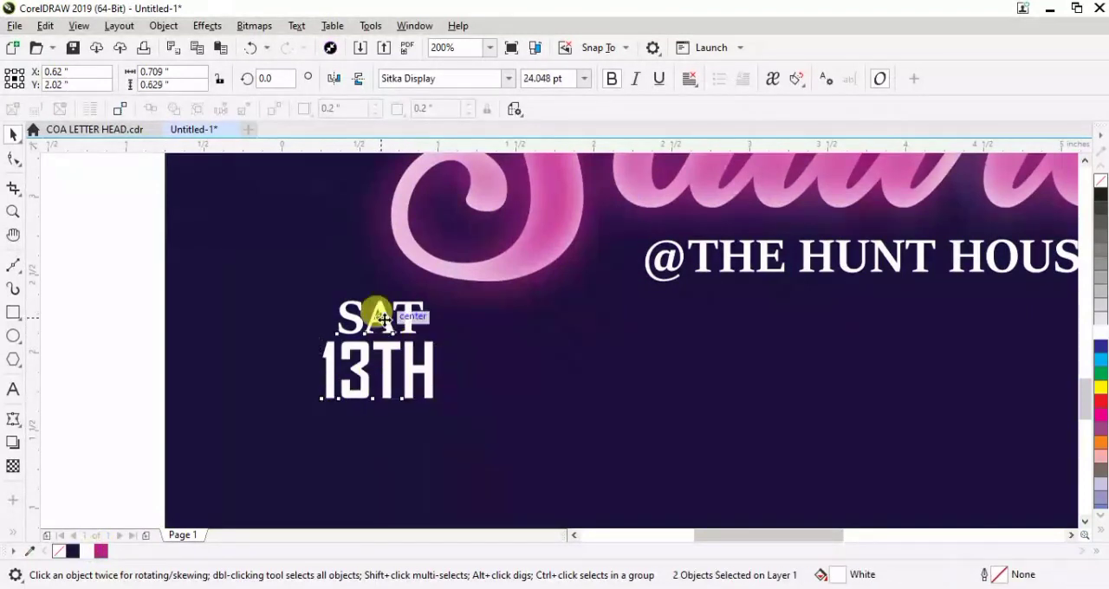
pyautogui.moveTo(384, 319); pyautogui.dragTo(379, 314)
pyautogui.scroll(-2, 377, 314)
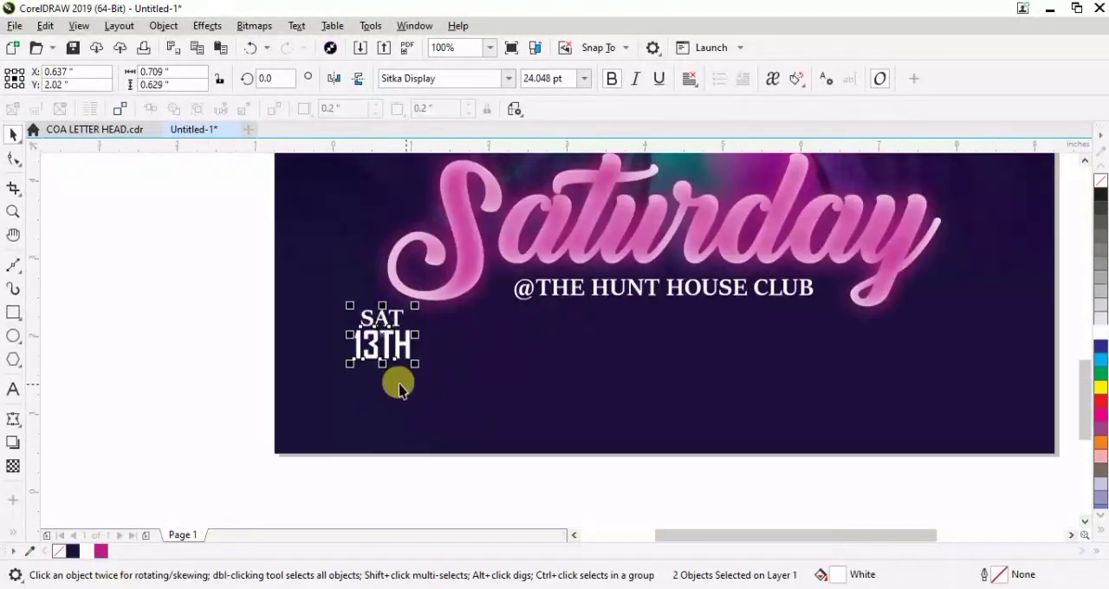
pyautogui.click(240, 348)
# Move "JANUARY" onto the flyer below "13TH", fill it white and shrink it to about 14.5 pt
pyautogui.scroll(-2, 240, 347)
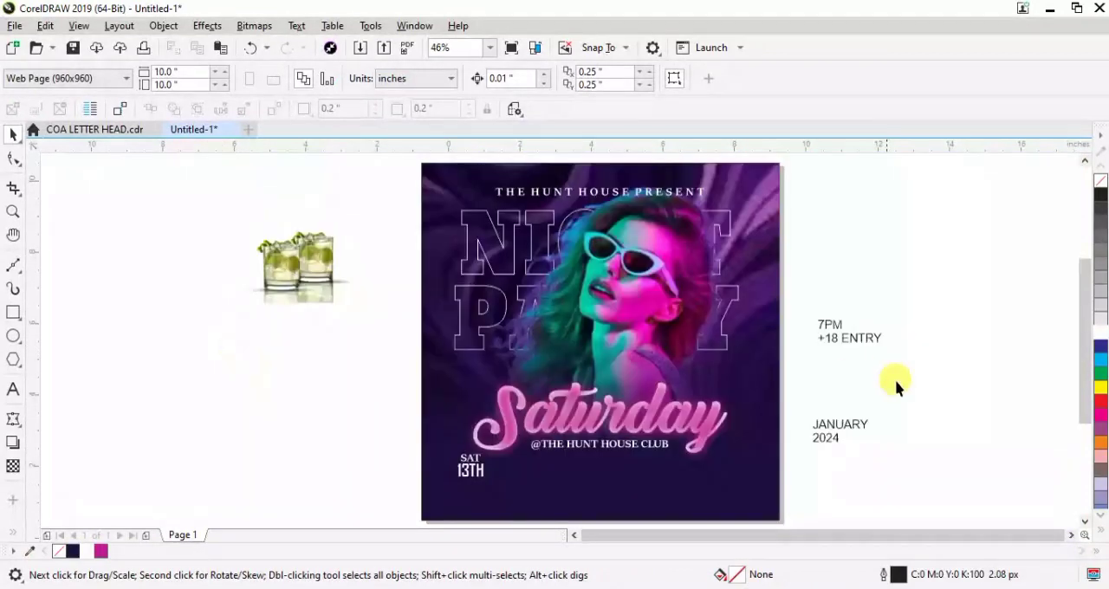
pyautogui.click(842, 423)
pyautogui.moveTo(848, 425); pyautogui.dragTo(481, 491)
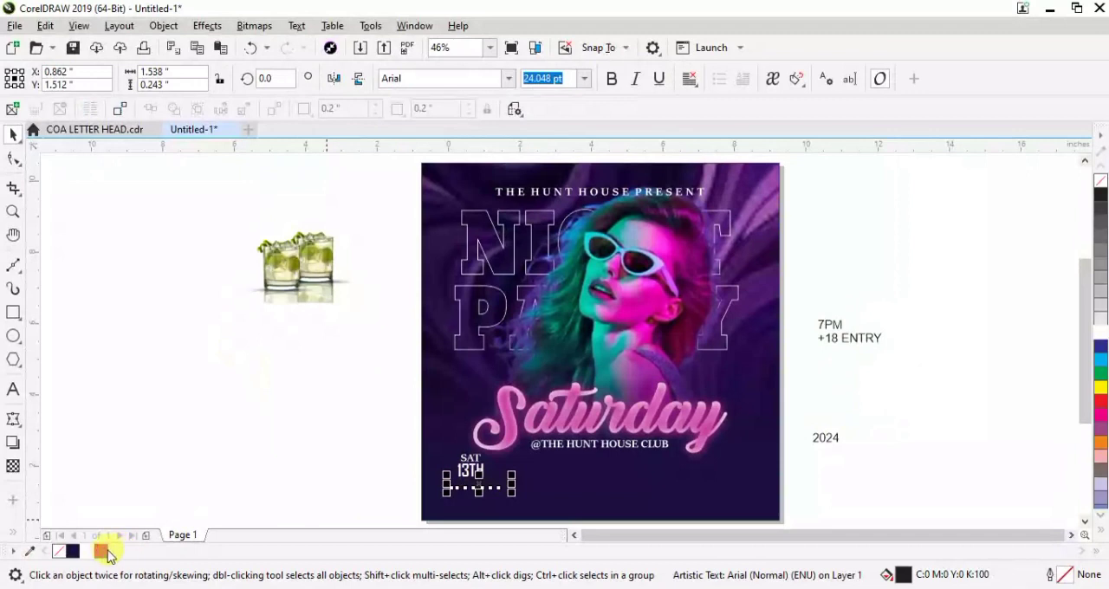
pyautogui.click(89, 553)
pyautogui.scroll(4, 431, 471)
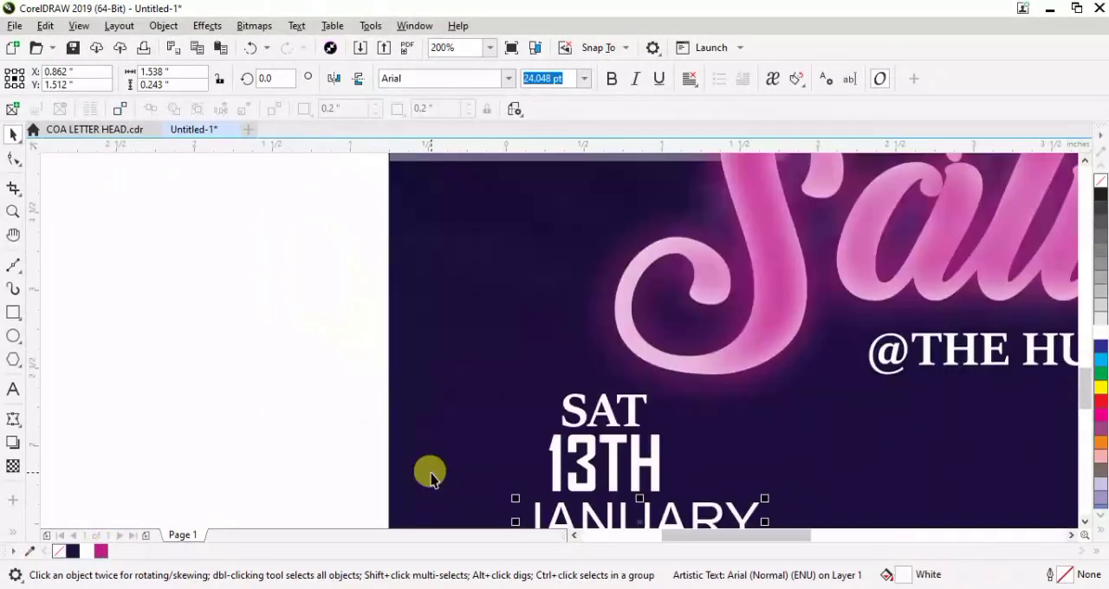
pyautogui.scroll(-3, 1087, 386)
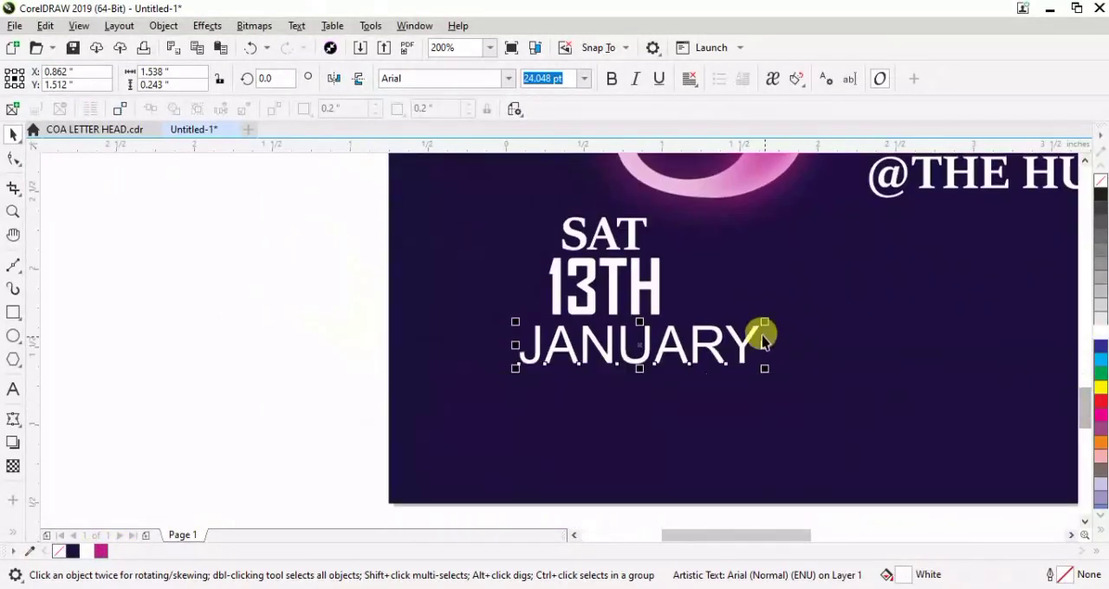
pyautogui.moveTo(763, 322); pyautogui.dragTo(667, 327)
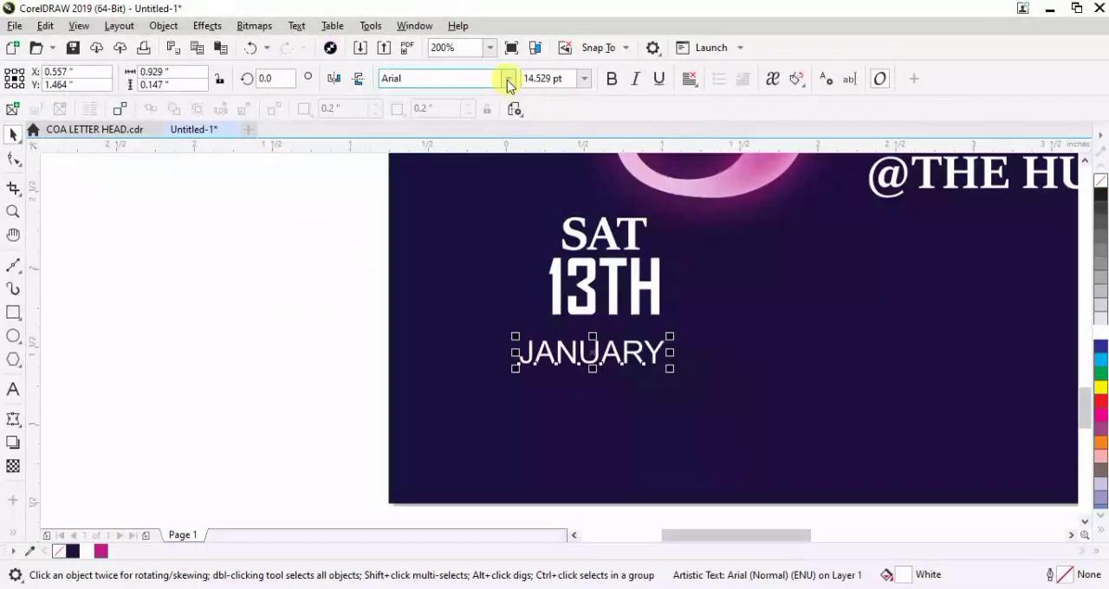
# Set "JANUARY" in Sitka Display Bold and centre it directly under "13TH"
pyautogui.click(509, 80)
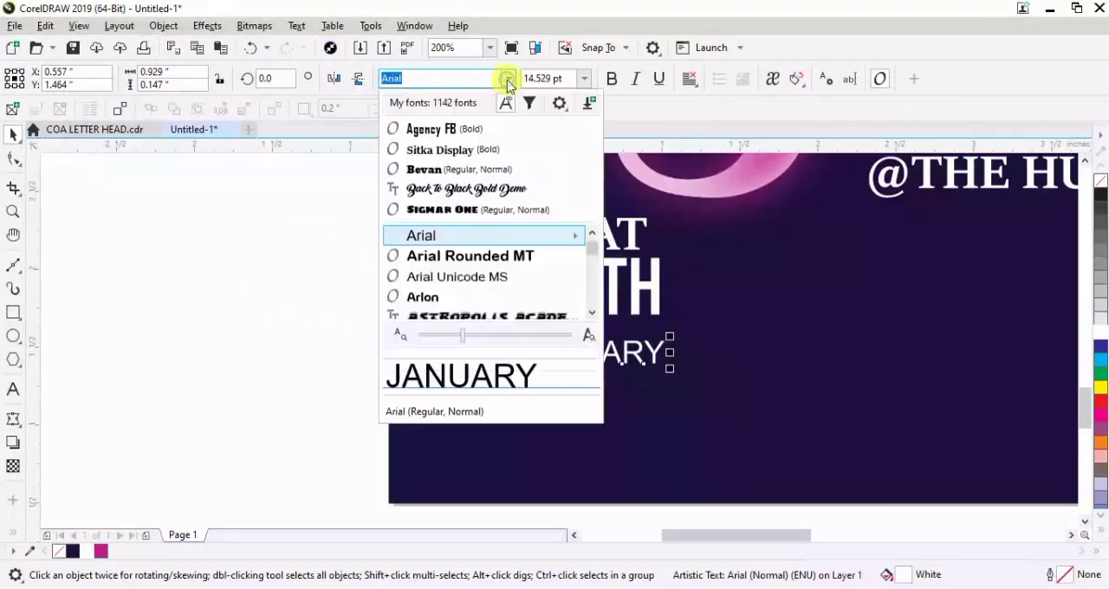
pyautogui.click(432, 156)
pyautogui.moveTo(587, 354); pyautogui.dragTo(608, 340)
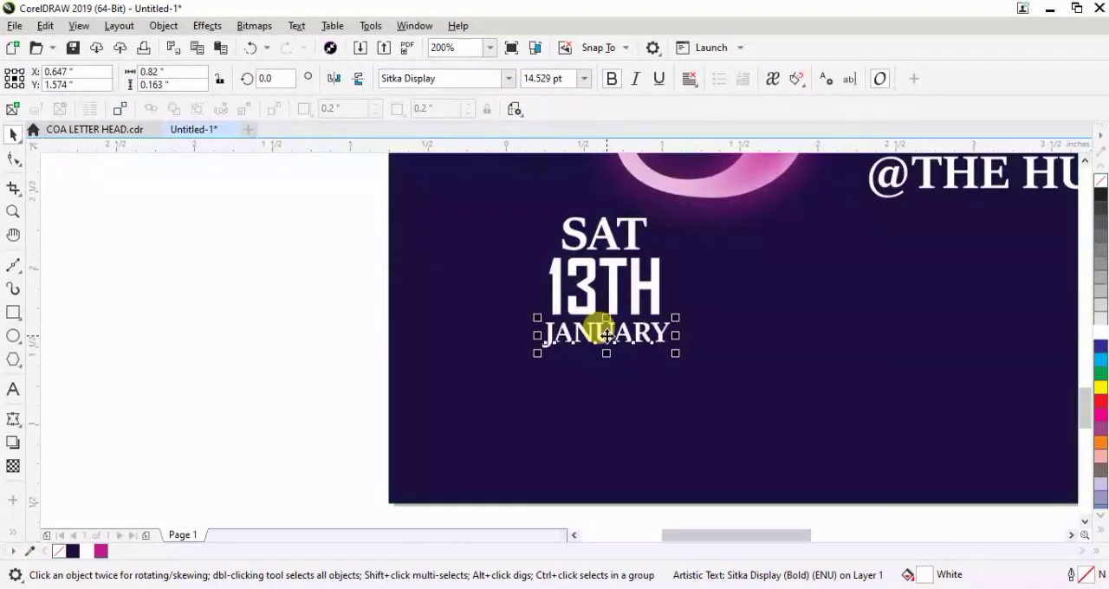
pyautogui.keyDown('shift'); pyautogui.click(608, 281); pyautogui.keyUp('shift')
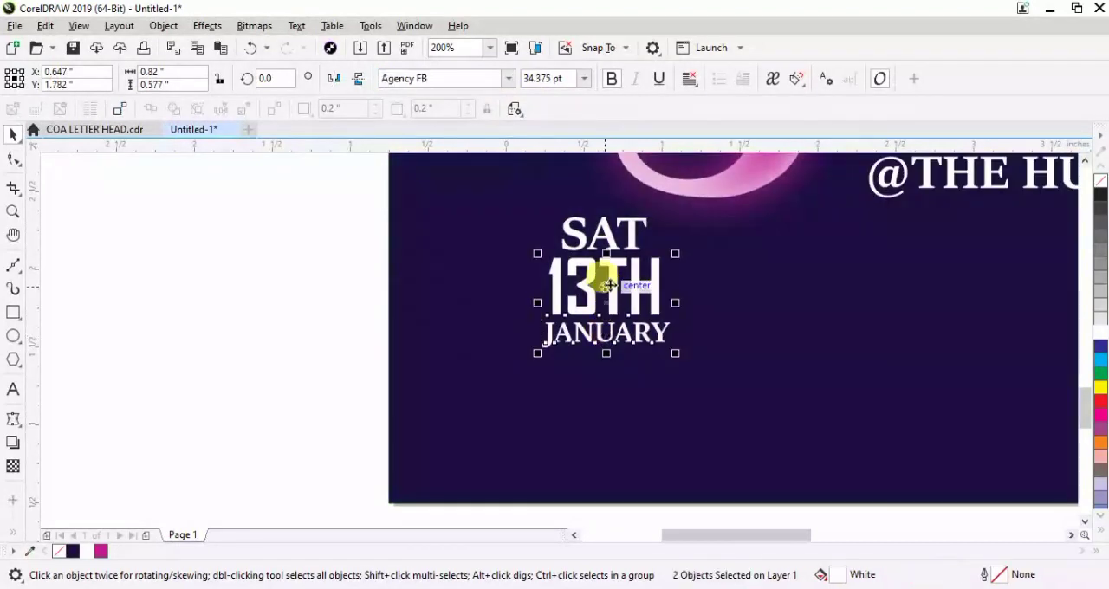
pyautogui.click(341, 324)
# Move "2024" onto the flyer below "JANUARY" and fill it with the magenta C22 M99 Y0 K0
pyautogui.press('F4')
pyautogui.moveTo(826, 436); pyautogui.dragTo(476, 495)
pyautogui.scroll(-3, 1090, 297)
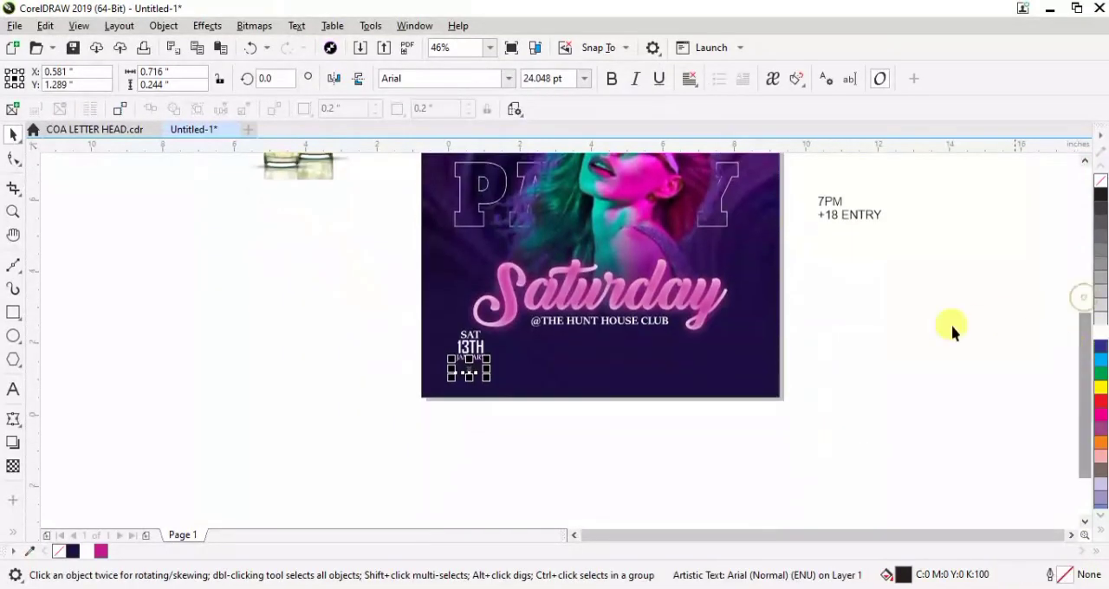
pyautogui.scroll(2, 513, 338)
pyautogui.scroll(2, 513, 342)
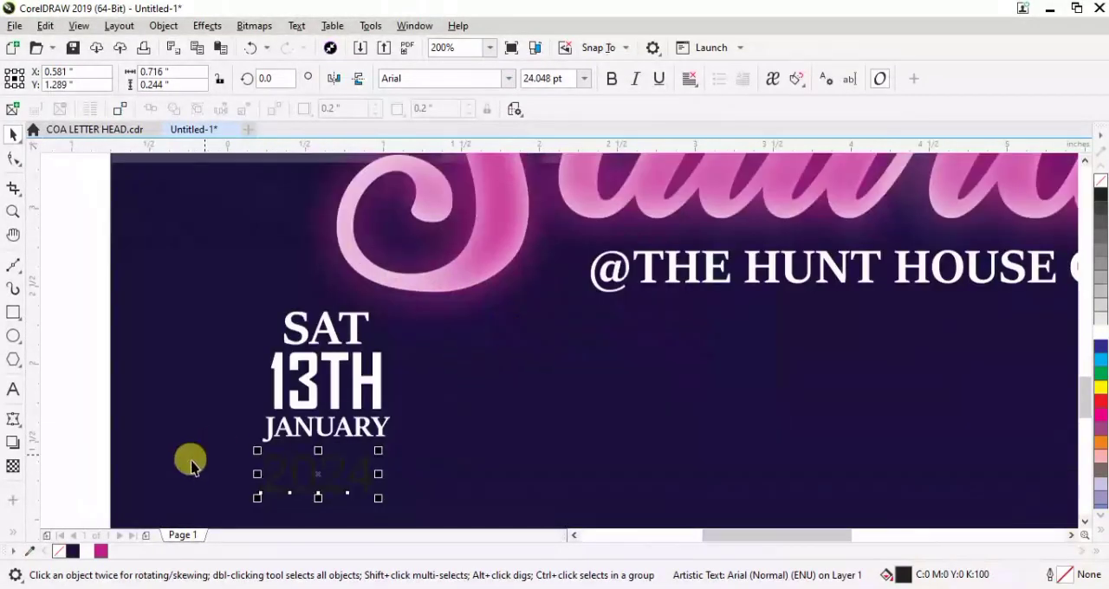
pyautogui.moveTo(101, 554); pyautogui.dragTo(347, 457)
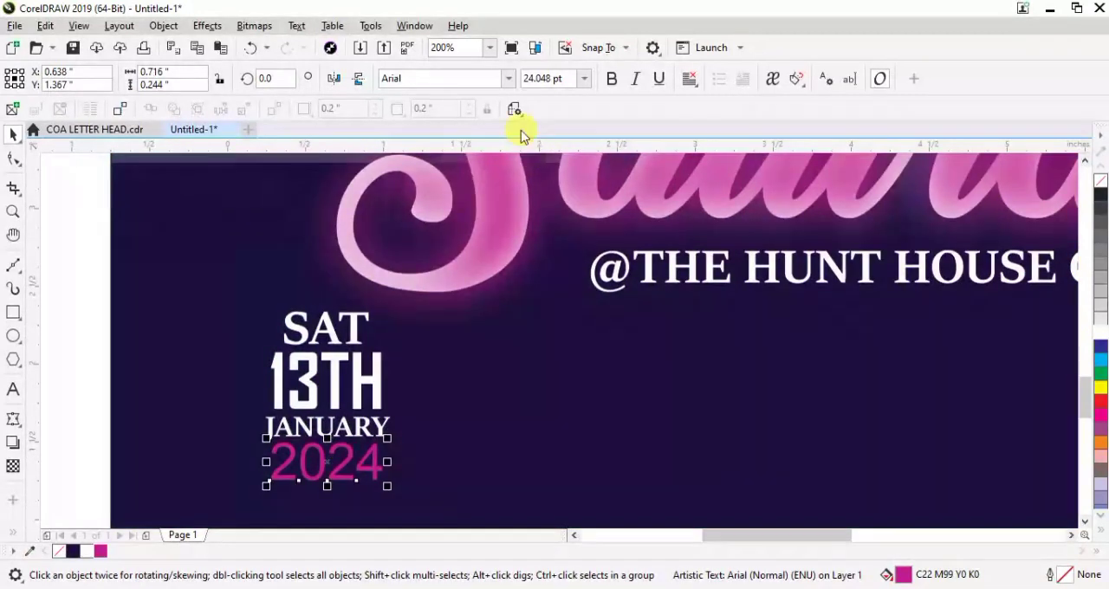
# Set "2024" in Sitka Display Bold and move it up just under "JANUARY"
pyautogui.click(509, 80)
pyautogui.click(446, 131)
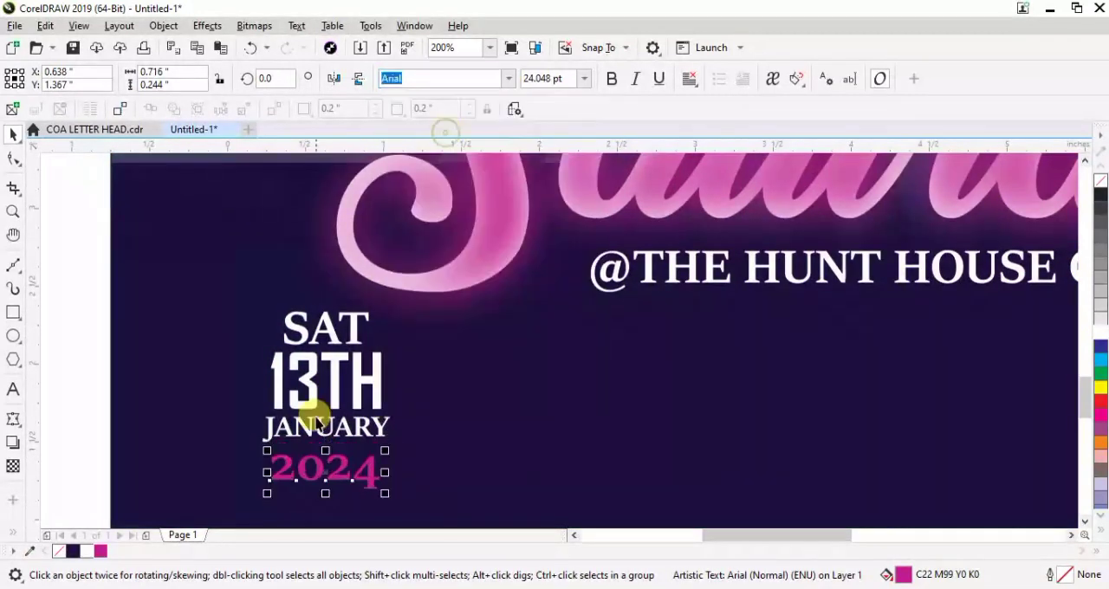
pyautogui.moveTo(340, 480); pyautogui.dragTo(340, 471)
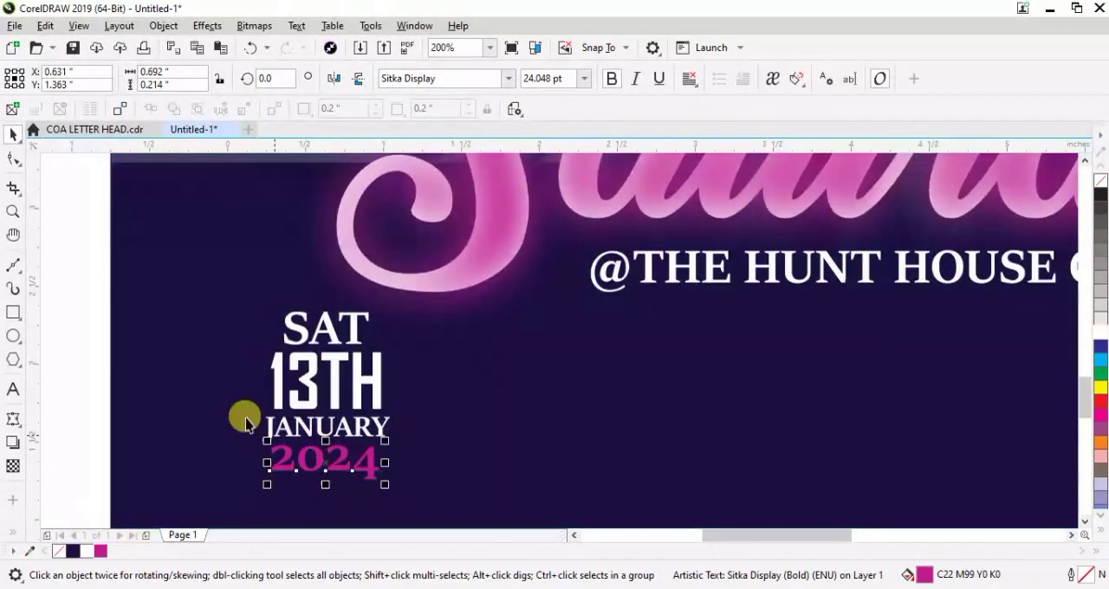
# Group the four date lines and move them up beside the start of "Saturday"
pyautogui.click(56, 367)
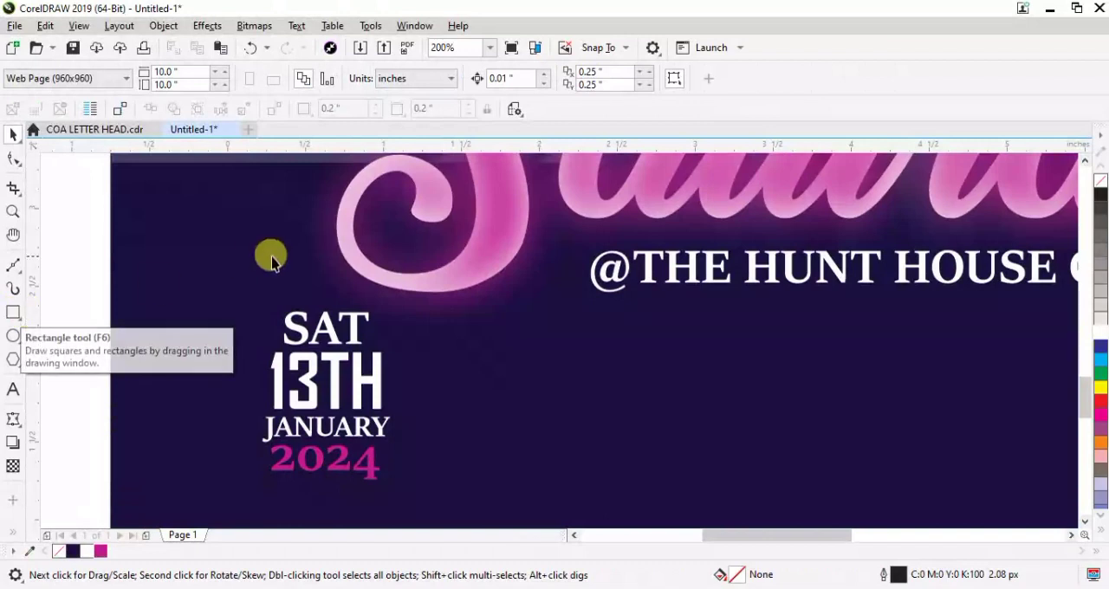
pyautogui.moveTo(77, 280); pyautogui.dragTo(430, 513)
pyautogui.hotkey('ctrl', 'g')
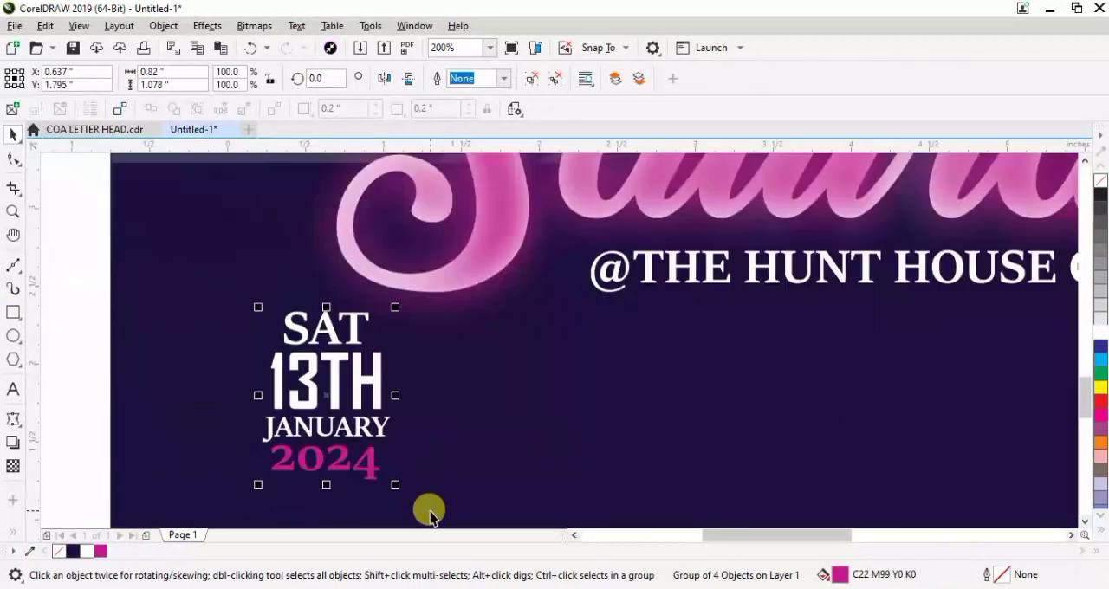
pyautogui.scroll(-2, 377, 437)
pyautogui.moveTo(366, 406); pyautogui.dragTo(362, 234)
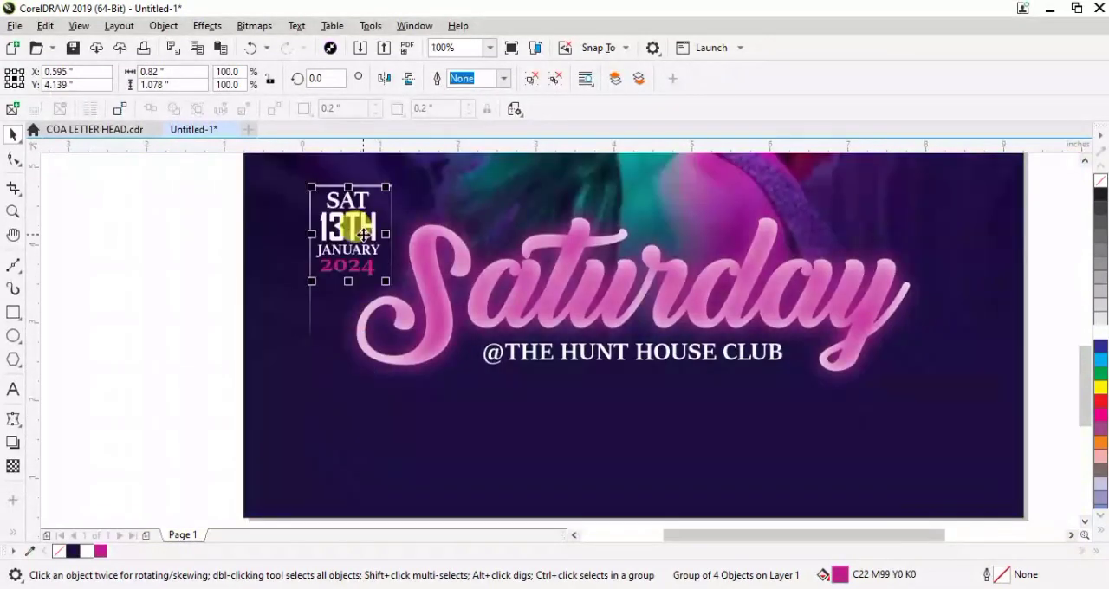
pyautogui.scroll(-2, 354, 228)
pyautogui.click(197, 279)
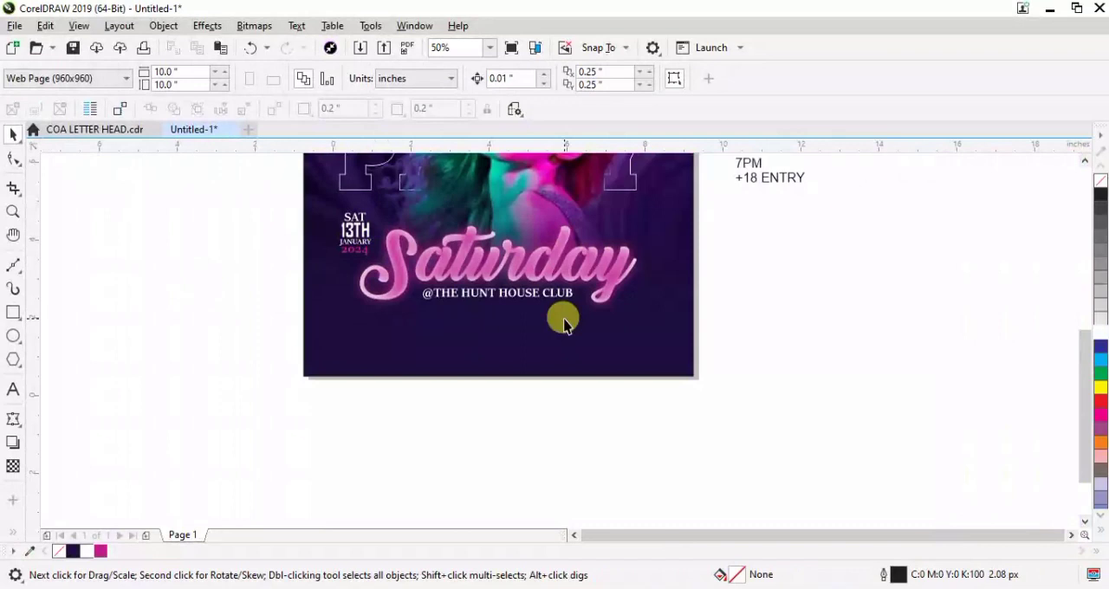
# Set the "7PM" text in Agency FB Bold and enlarge it to about 117 pt
pyautogui.scroll(-1, 564, 323)
pyautogui.click(826, 328)
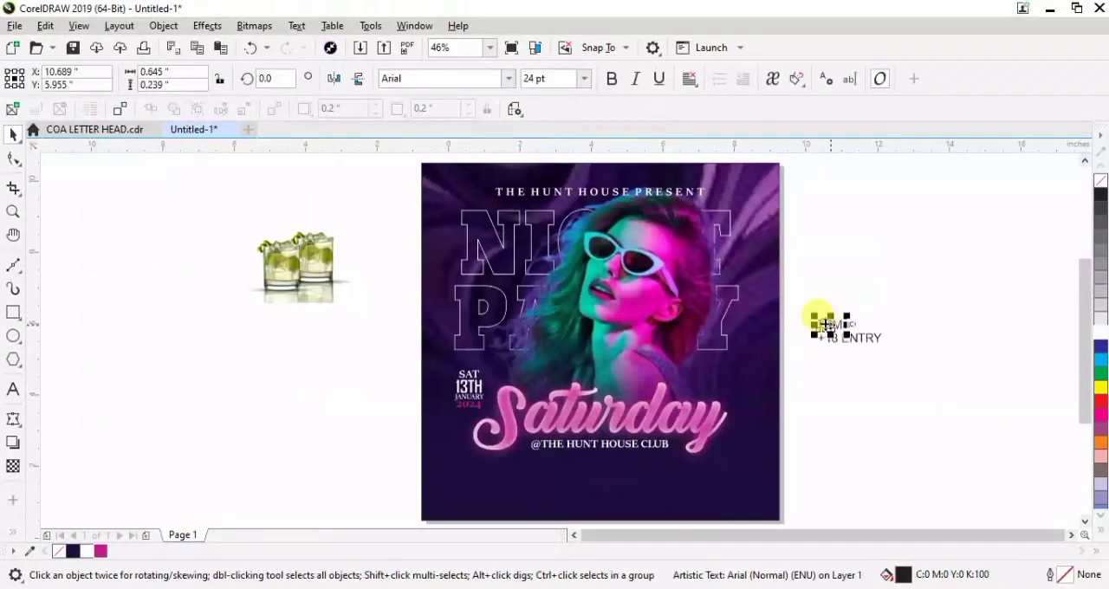
pyautogui.click(509, 79)
pyautogui.click(421, 149)
pyautogui.moveTo(839, 310); pyautogui.dragTo(896, 251)
# Move "7PM" onto the flyer's lower left area, fill it white and shrink it slightly
pyautogui.moveTo(863, 301); pyautogui.dragTo(719, 489)
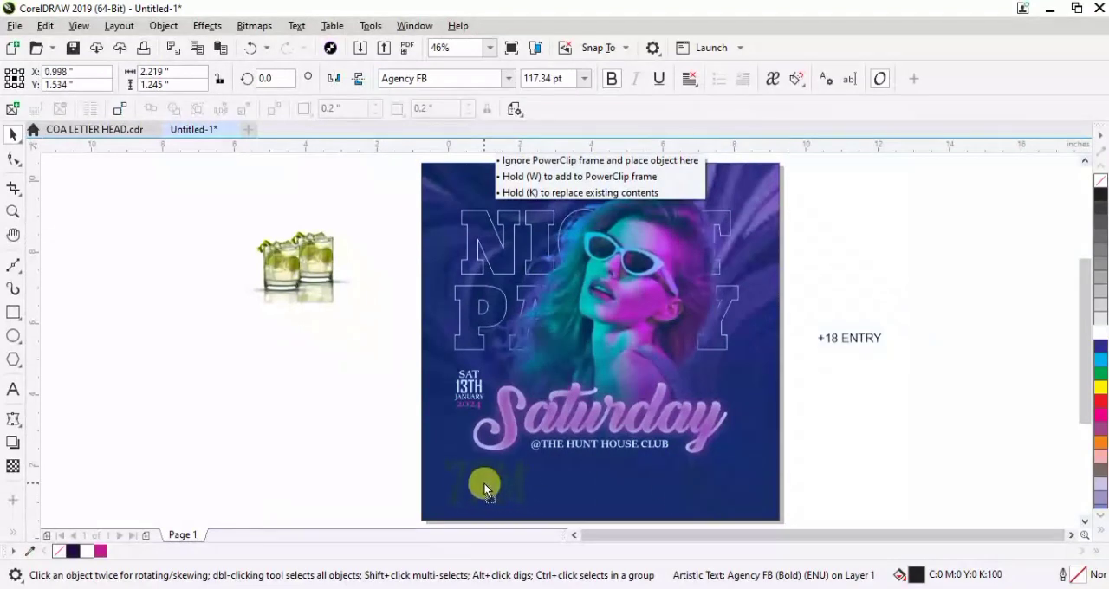
pyautogui.moveTo(483, 481); pyautogui.dragTo(483, 481)
pyautogui.click(90, 552)
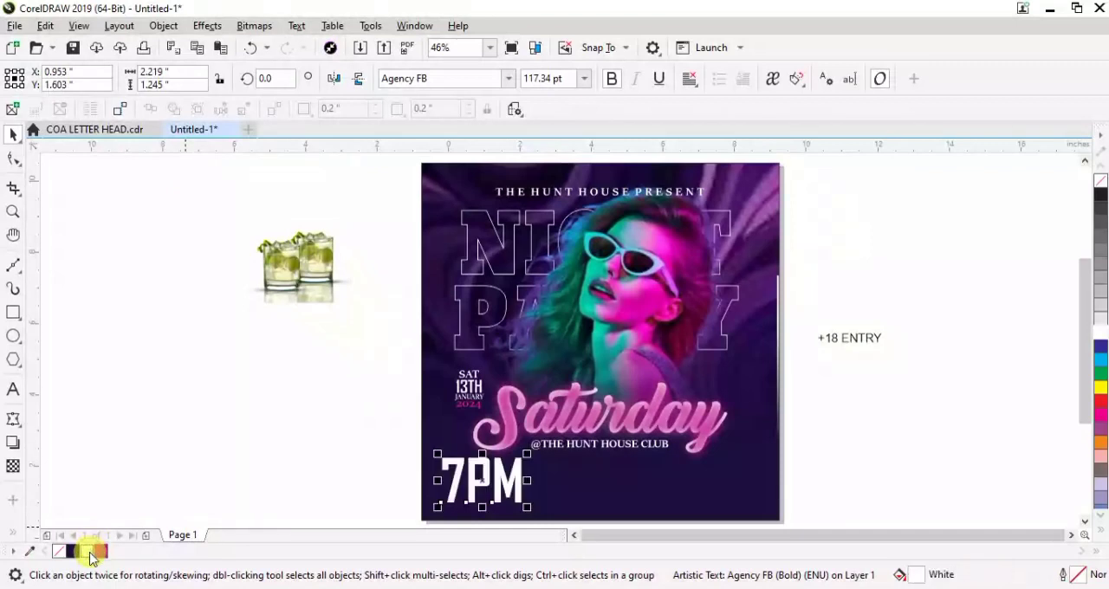
pyautogui.click(177, 437)
pyautogui.click(490, 478)
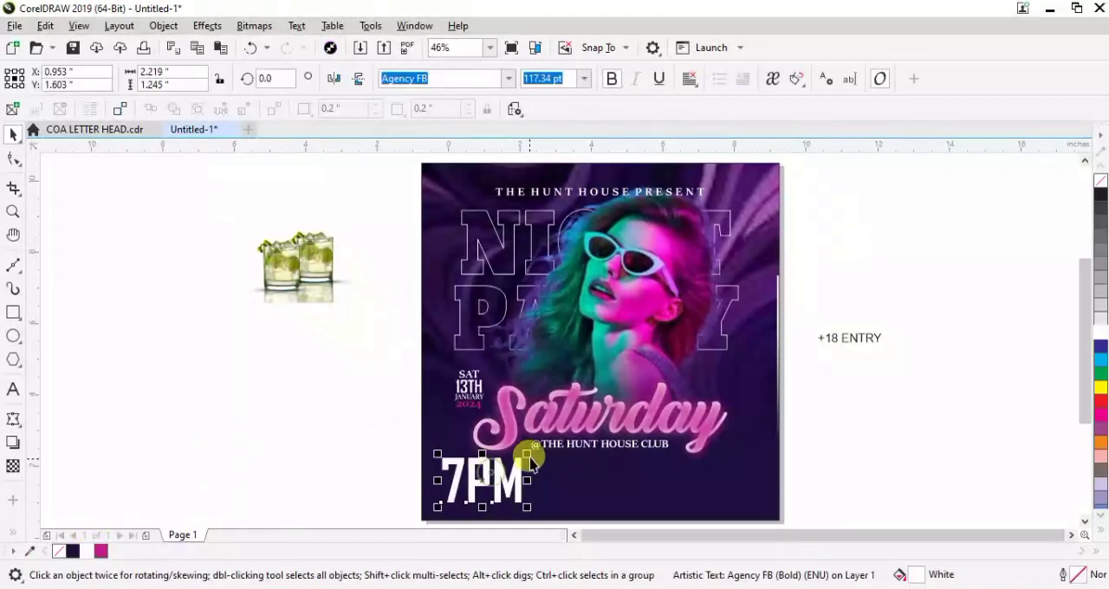
pyautogui.moveTo(520, 449); pyautogui.dragTo(495, 476)
pyautogui.click(365, 464)
# Draw a small square of about 0.5 inch beside the flyer and convert it to curves
pyautogui.scroll(-2, 1083, 312)
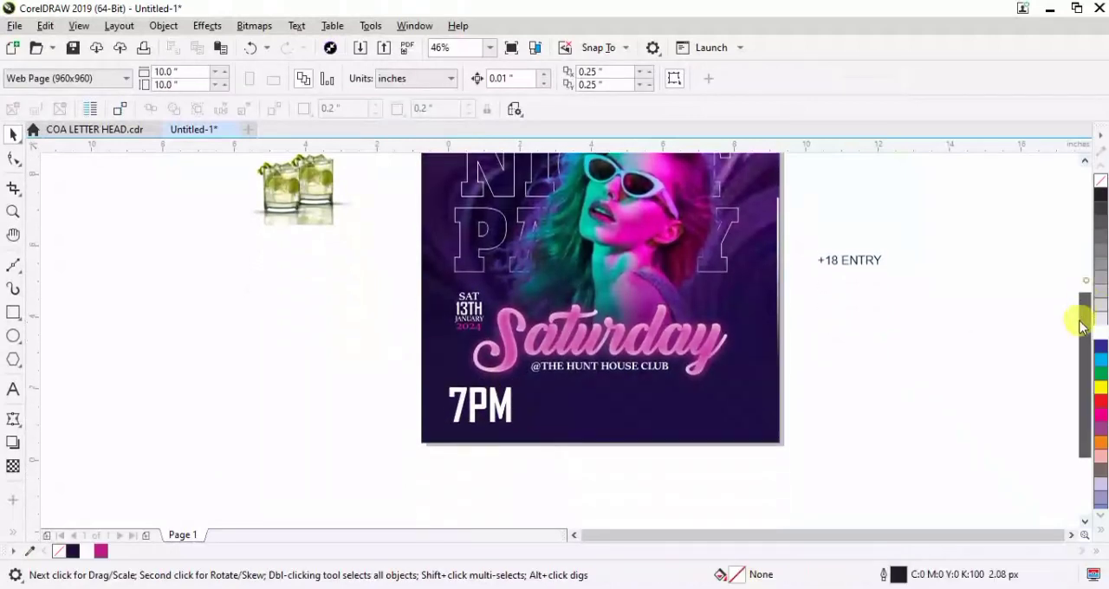
pyautogui.scroll(3, 457, 389)
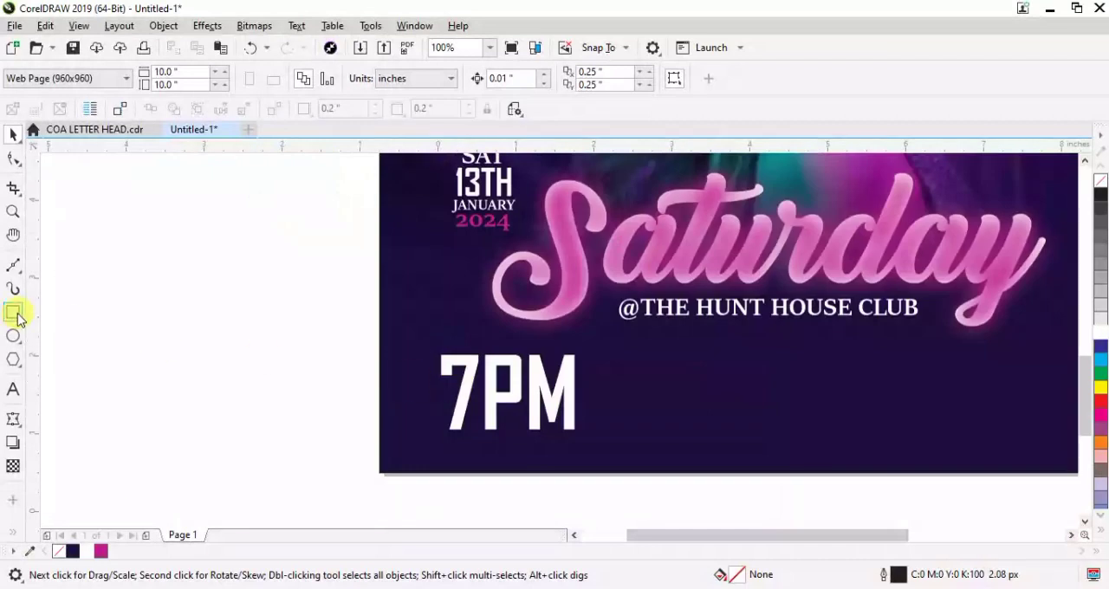
pyautogui.click(15, 315)
pyautogui.moveTo(255, 371); pyautogui.dragTo(294, 408)
pyautogui.click(13, 160)
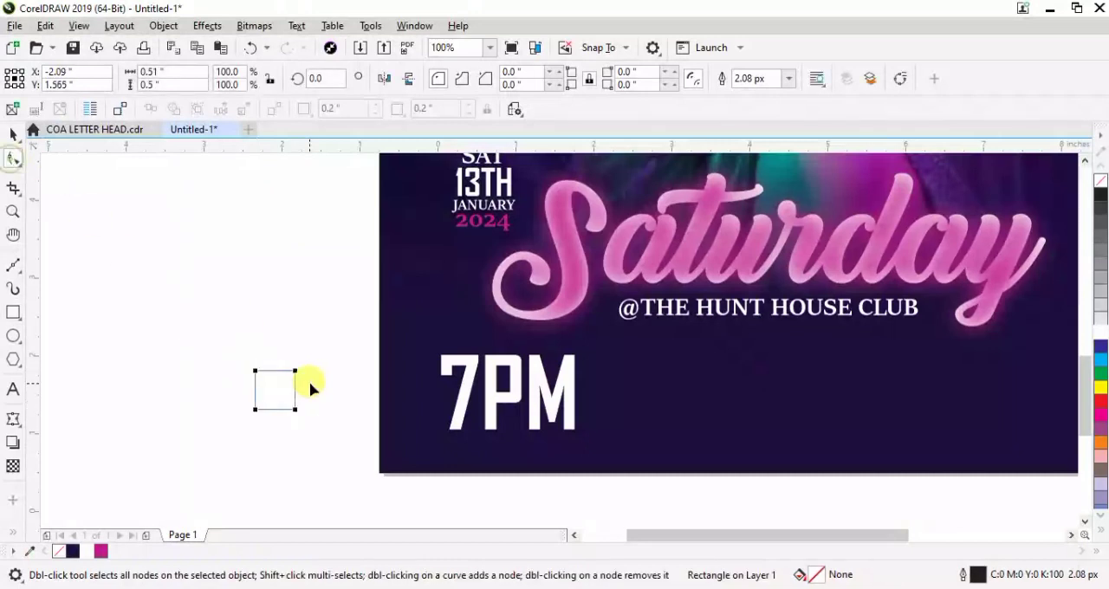
pyautogui.rightClick(279, 388)
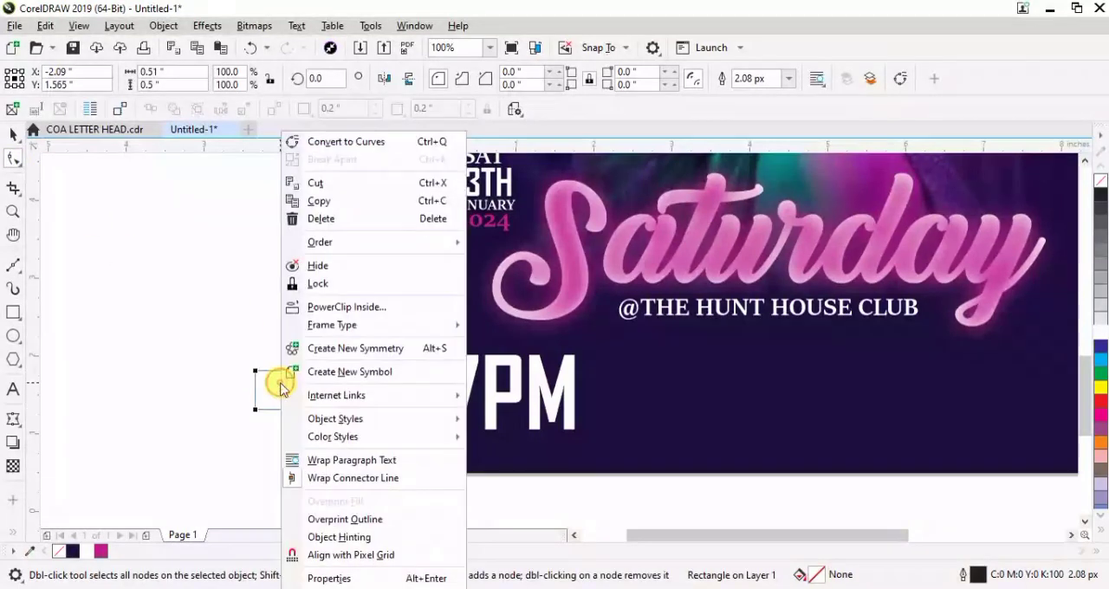
pyautogui.click(346, 140)
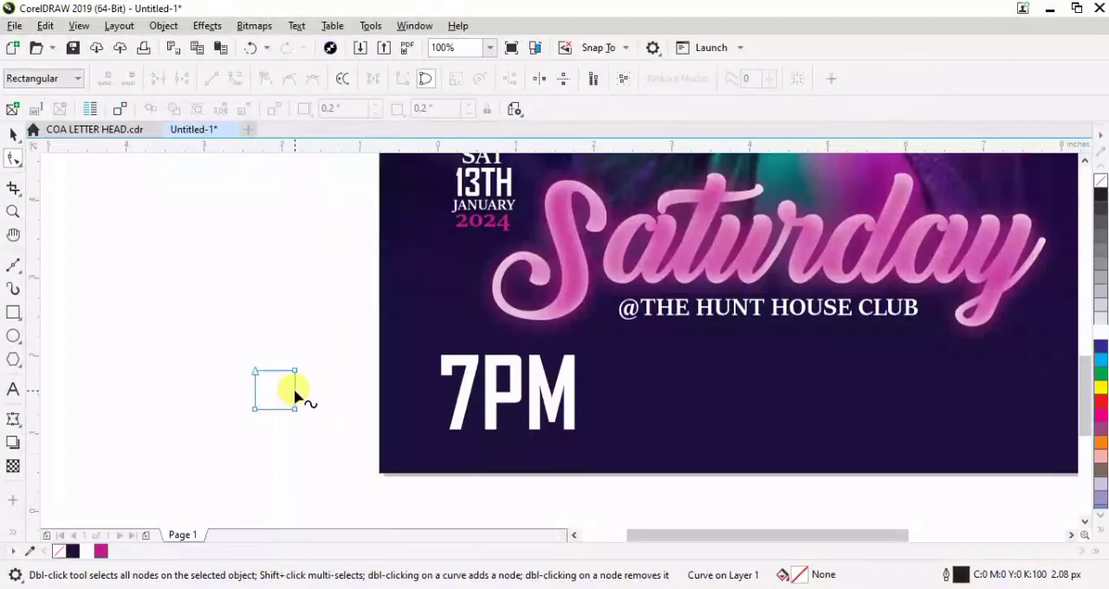
# Add a node midway on the square's right edge and delete both right corner nodes to form a triangle
pyautogui.click(295, 392)
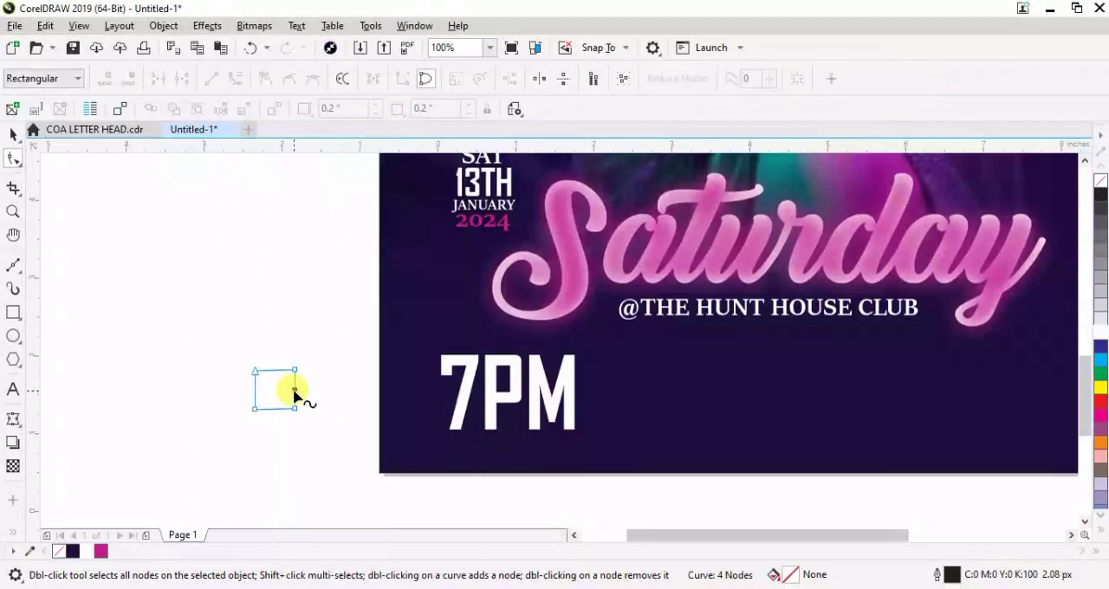
pyautogui.rightClick(294, 392)
pyautogui.click(329, 102)
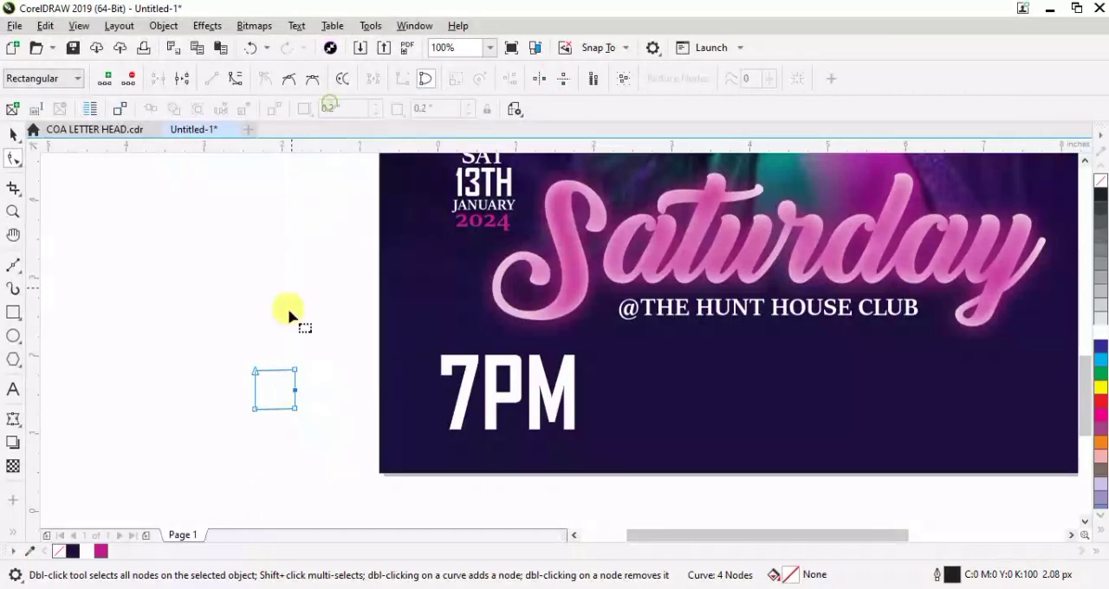
pyautogui.doubleClick(295, 373)
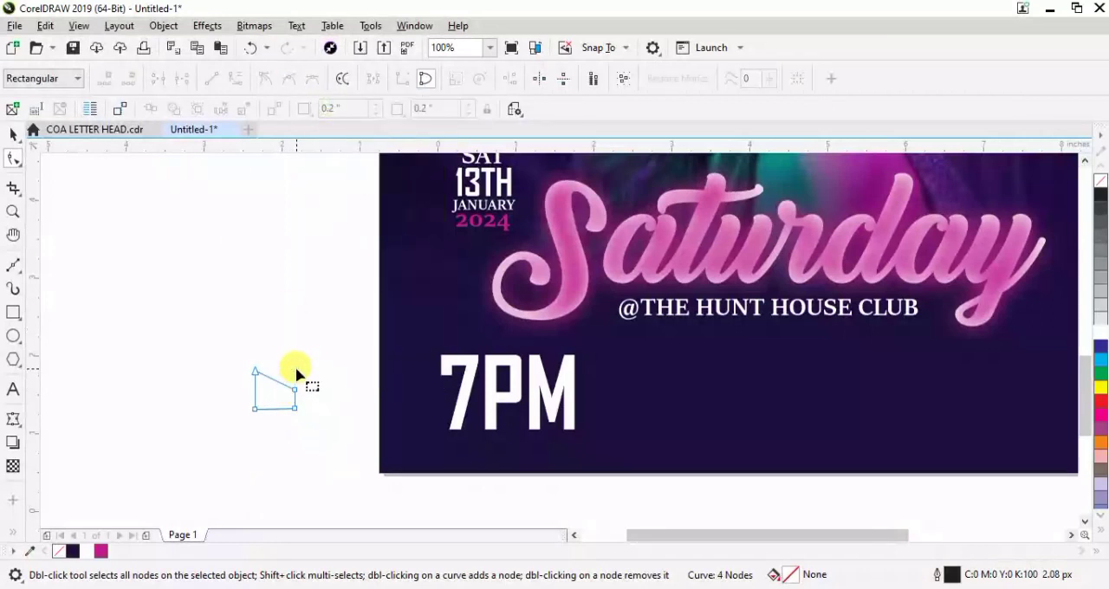
pyautogui.doubleClick(295, 408)
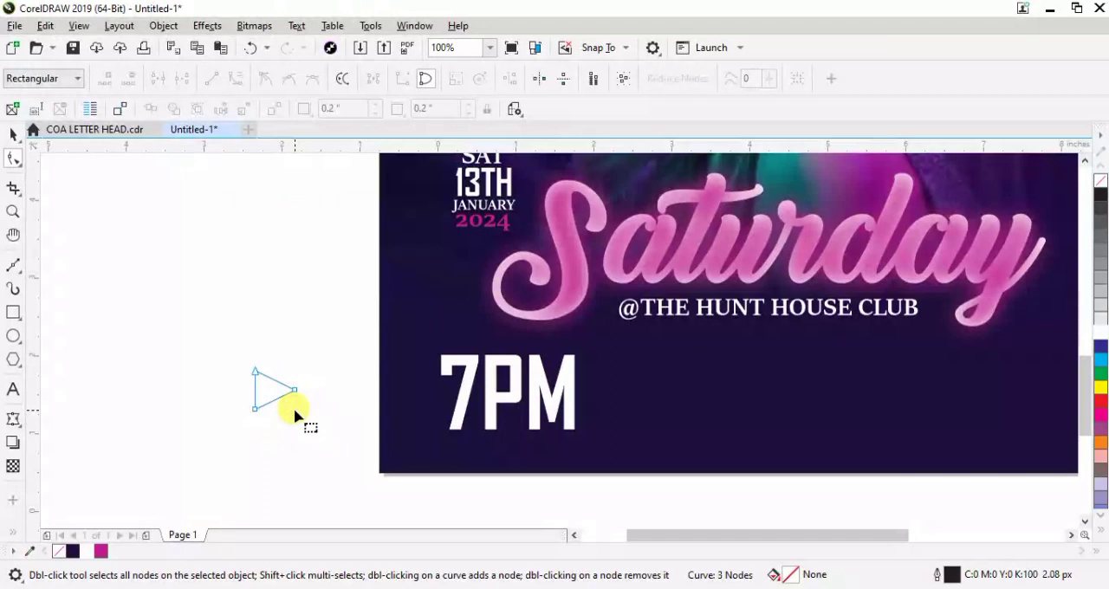
# Fill the triangle with the magenta C22 M99 Y0 K0, place it just left of "7PM" and remove its outline
pyautogui.click(14, 136)
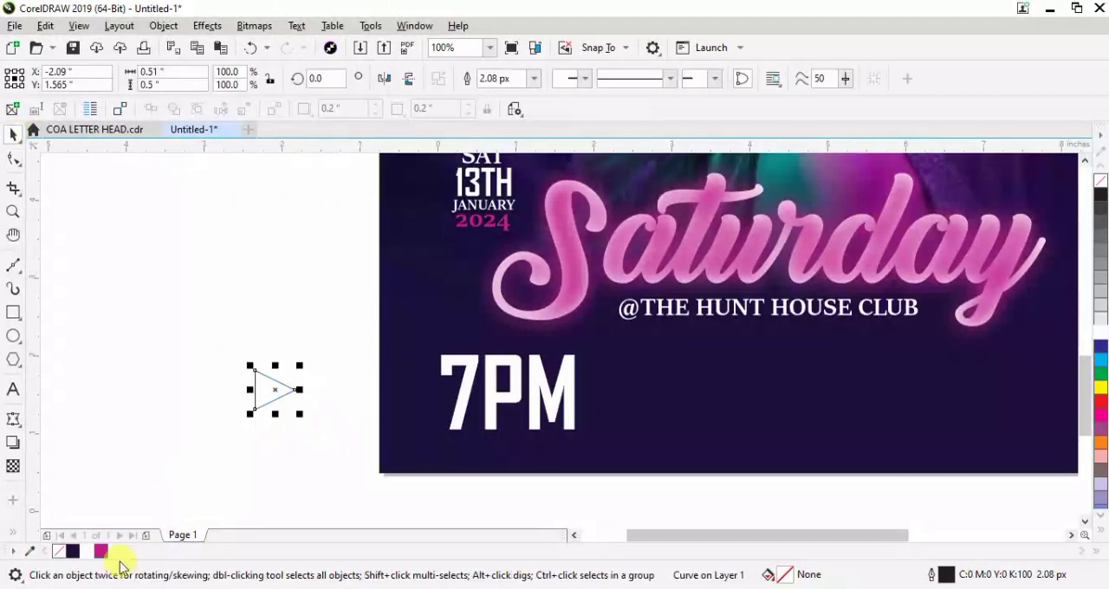
pyautogui.click(101, 552)
pyautogui.moveTo(299, 389); pyautogui.dragTo(426, 395)
pyautogui.click(534, 79)
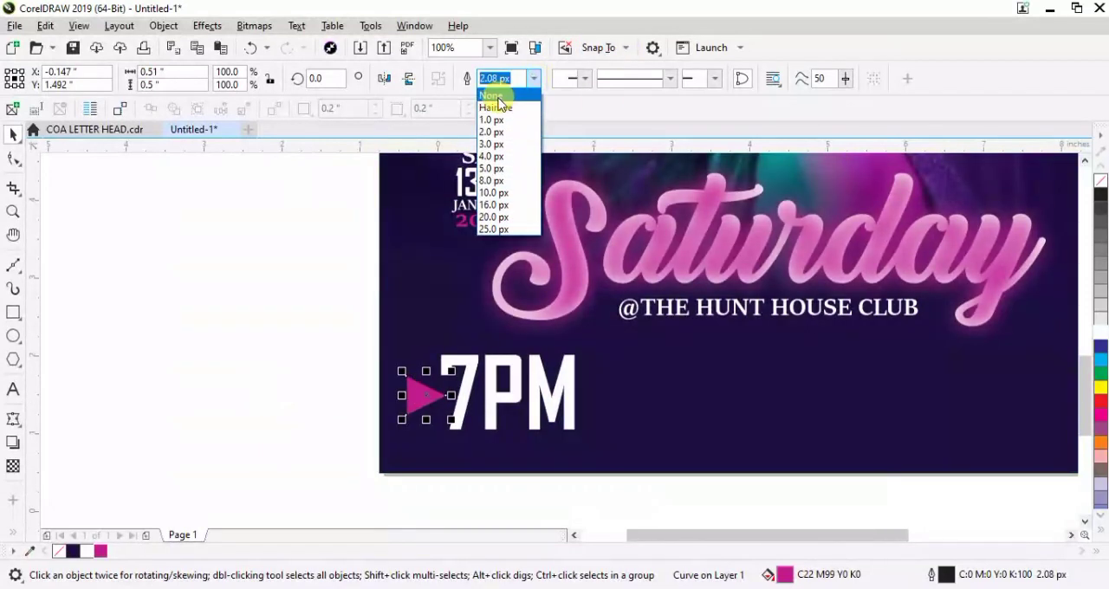
pyautogui.click(211, 376)
pyautogui.press('F4')
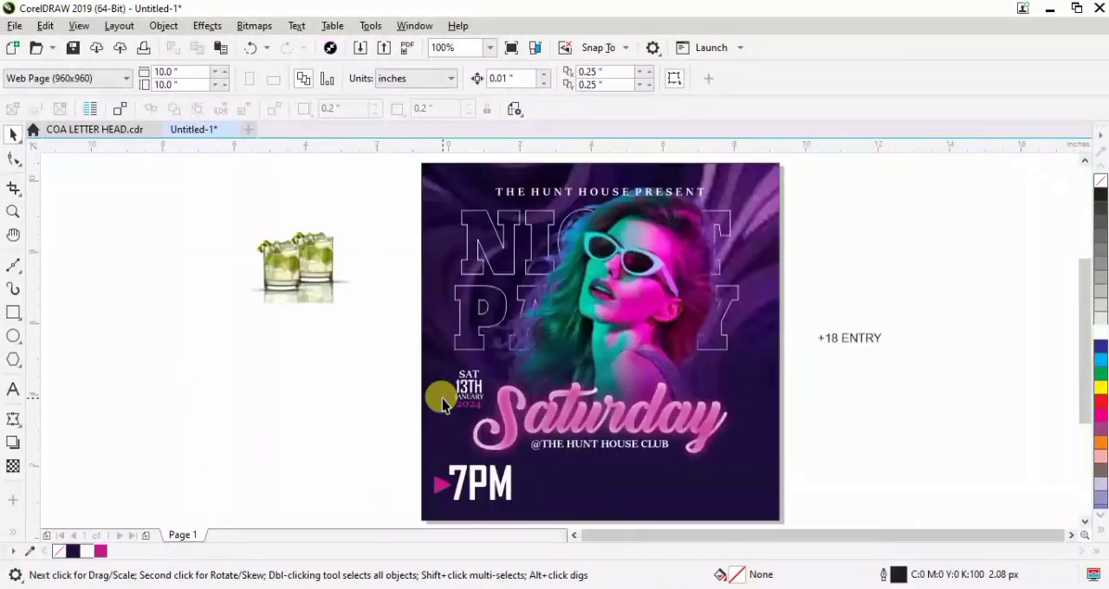
# Split "+18" from "ENTRY", move it to the flyer's upper right corner and fill it white
pyautogui.click(849, 336)
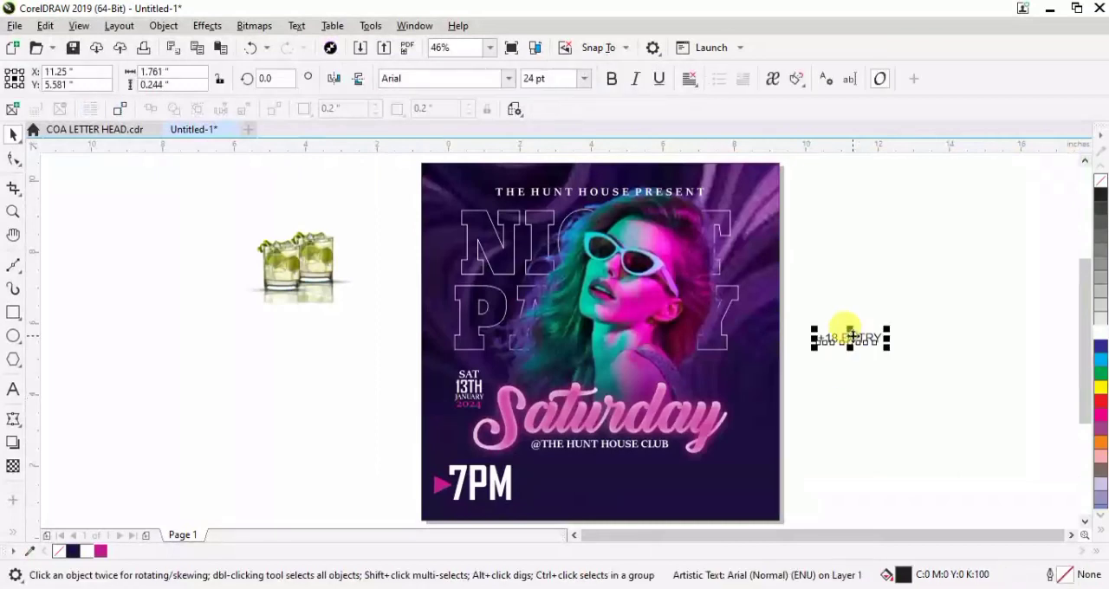
pyautogui.scroll(2, 1089, 285)
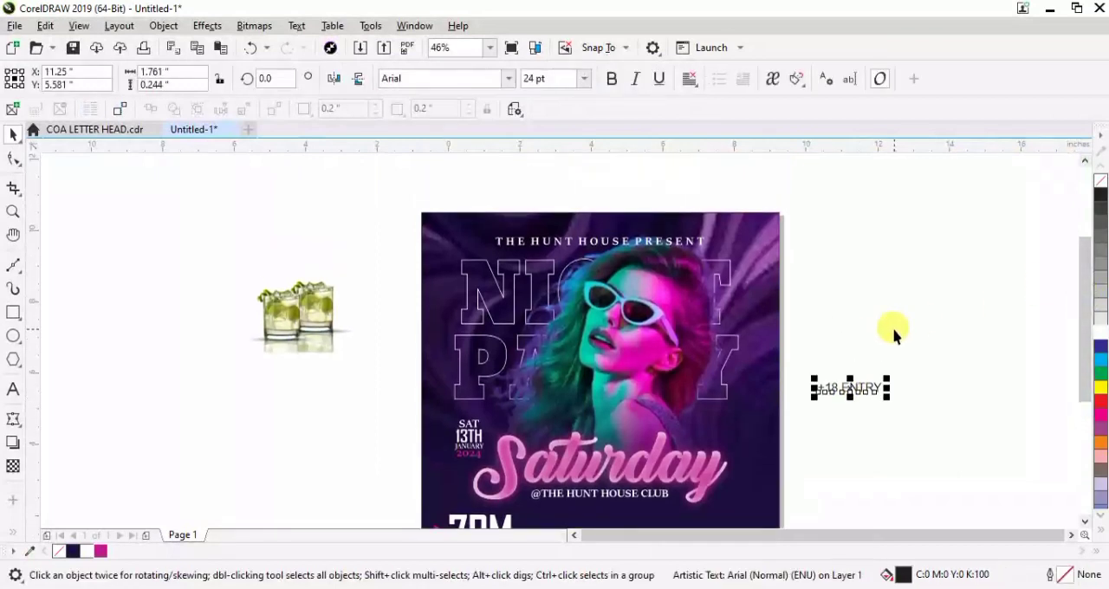
pyautogui.moveTo(830, 389); pyautogui.dragTo(744, 499)
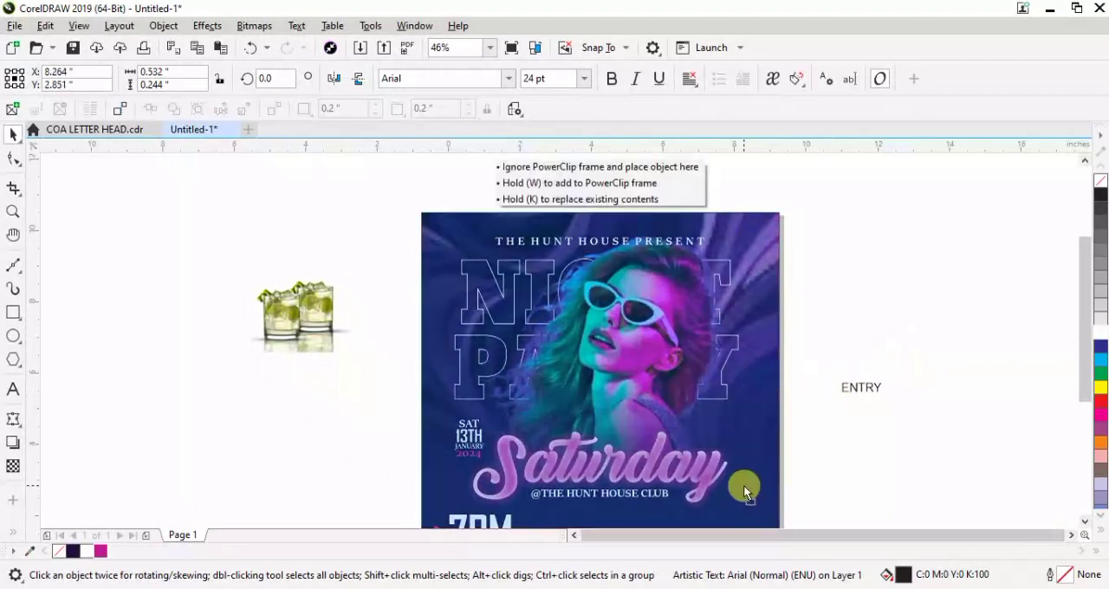
pyautogui.moveTo(741, 235); pyautogui.dragTo(748, 236)
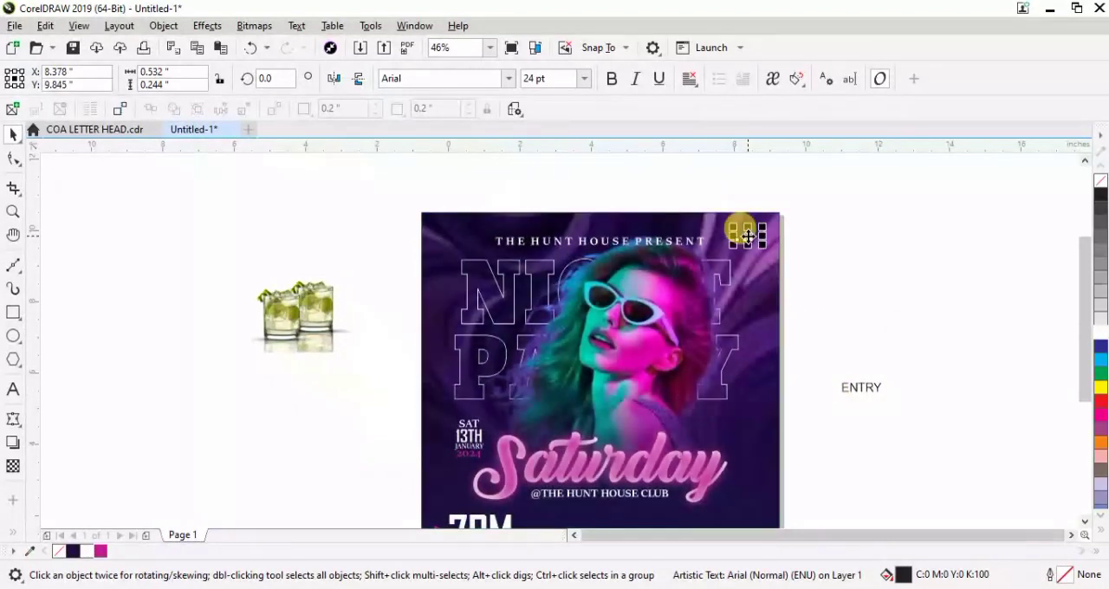
pyautogui.click(87, 551)
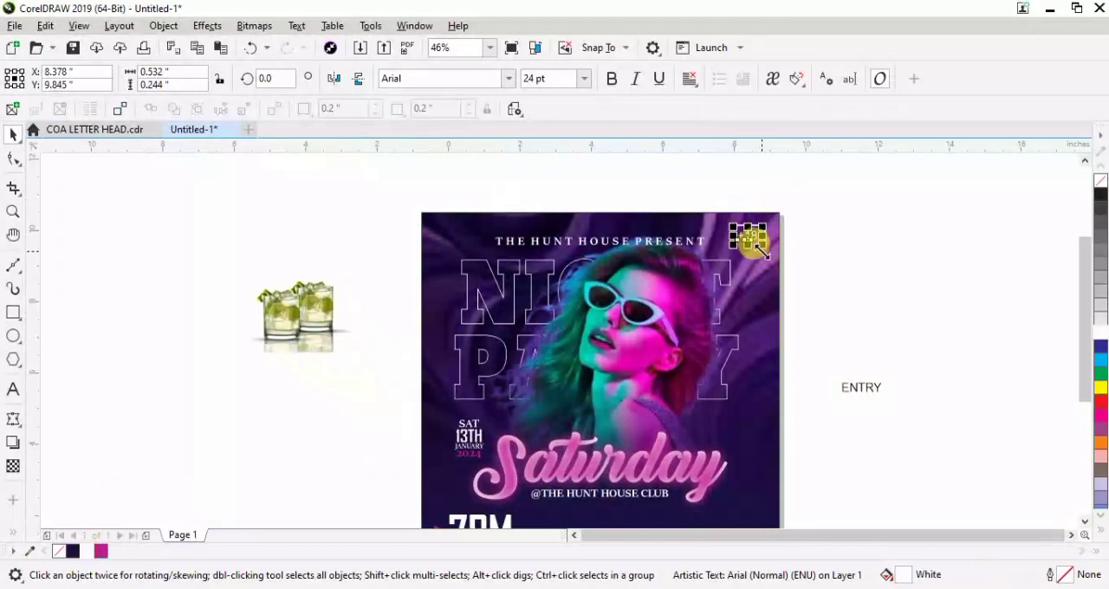
# Enlarge "+18" to about 36.6 pt and set it in Bevan
pyautogui.moveTo(760, 246); pyautogui.dragTo(770, 254)
pyautogui.click(509, 78)
pyautogui.click(482, 168)
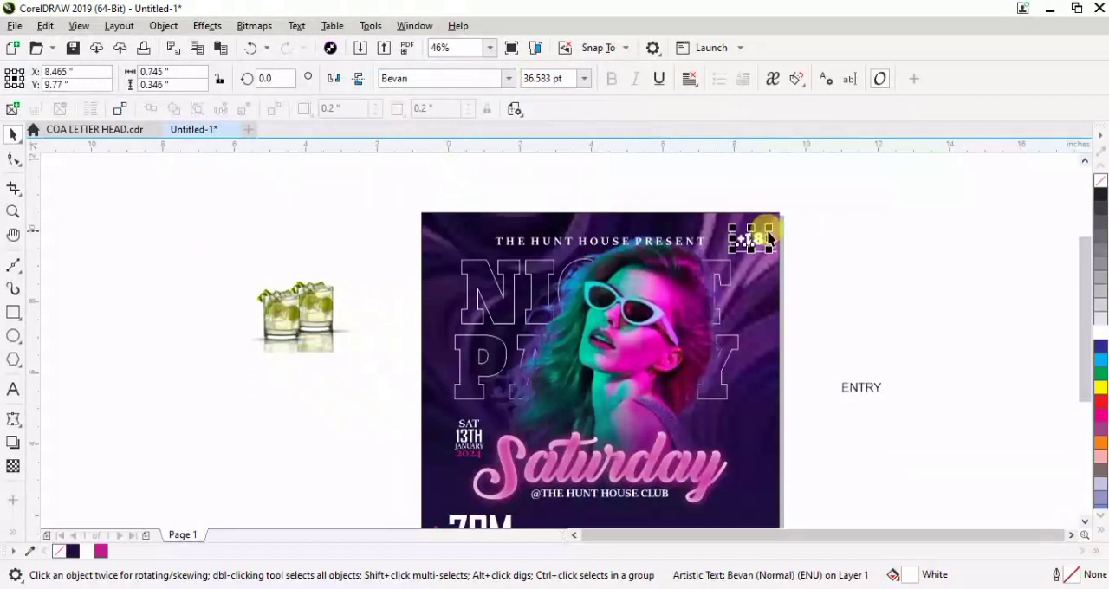
# Set "ENTRY" in Bevan, shrink it to about 13.6 pt, place it under "+18" and fill it yellow
pyautogui.click(854, 392)
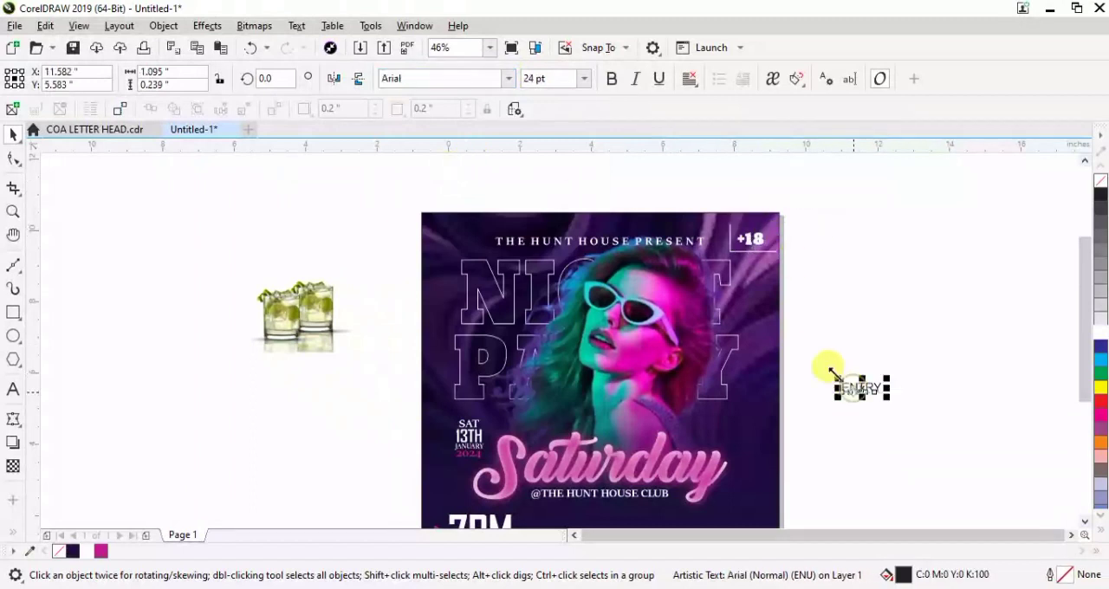
pyautogui.click(509, 78)
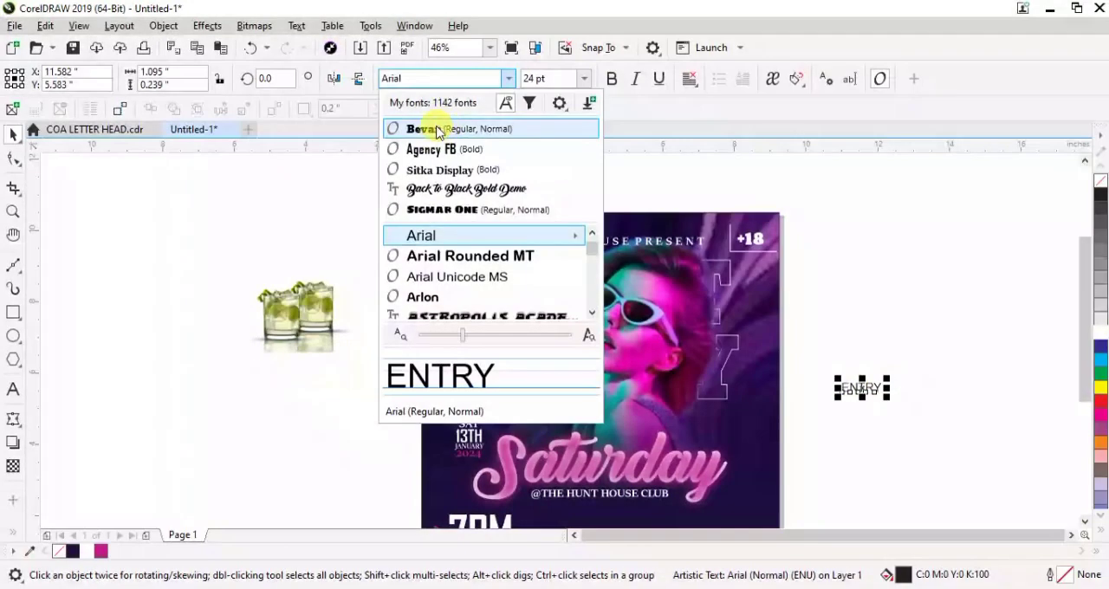
pyautogui.click(434, 128)
pyautogui.moveTo(898, 375); pyautogui.dragTo(750, 260)
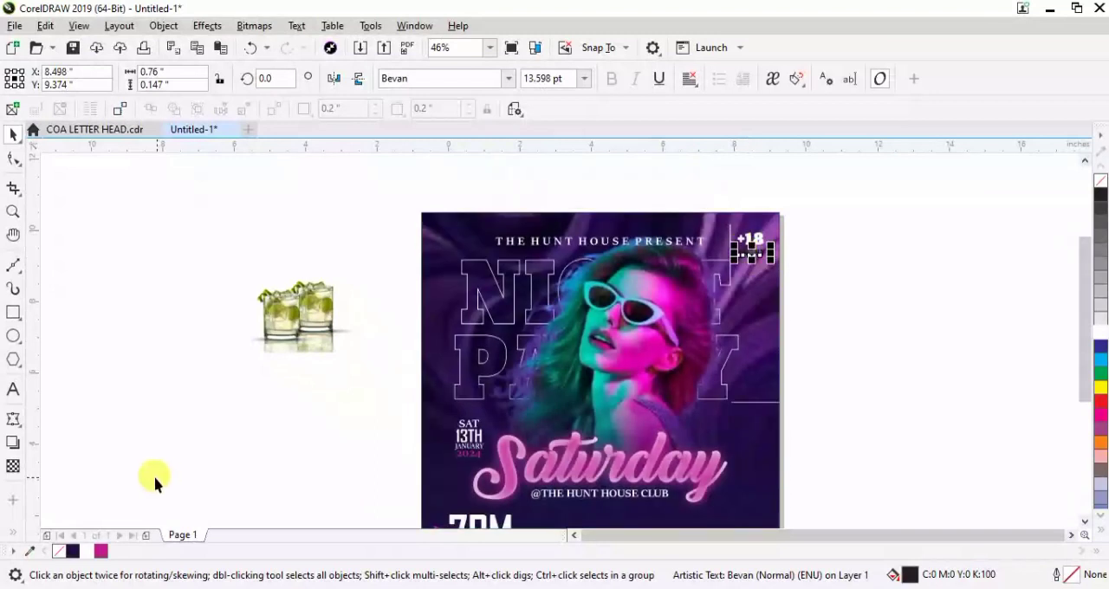
pyautogui.click(1103, 390)
pyautogui.click(988, 329)
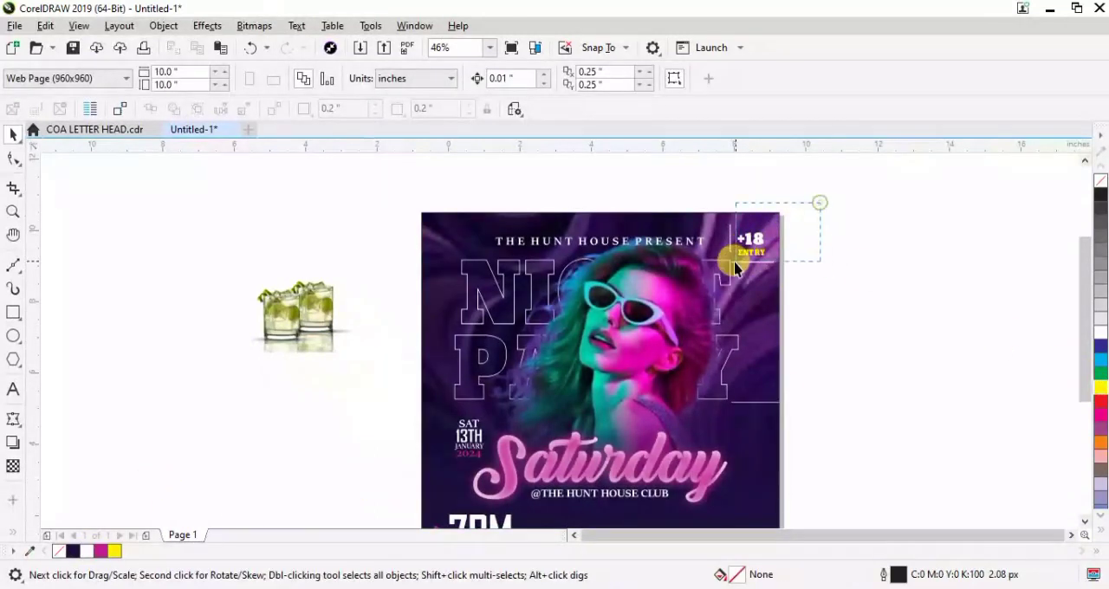
# Select "+18" and "ENTRY" together and centre them on each other
pyautogui.moveTo(735, 269); pyautogui.dragTo(715, 278)
pyautogui.scroll(3, 716, 278)
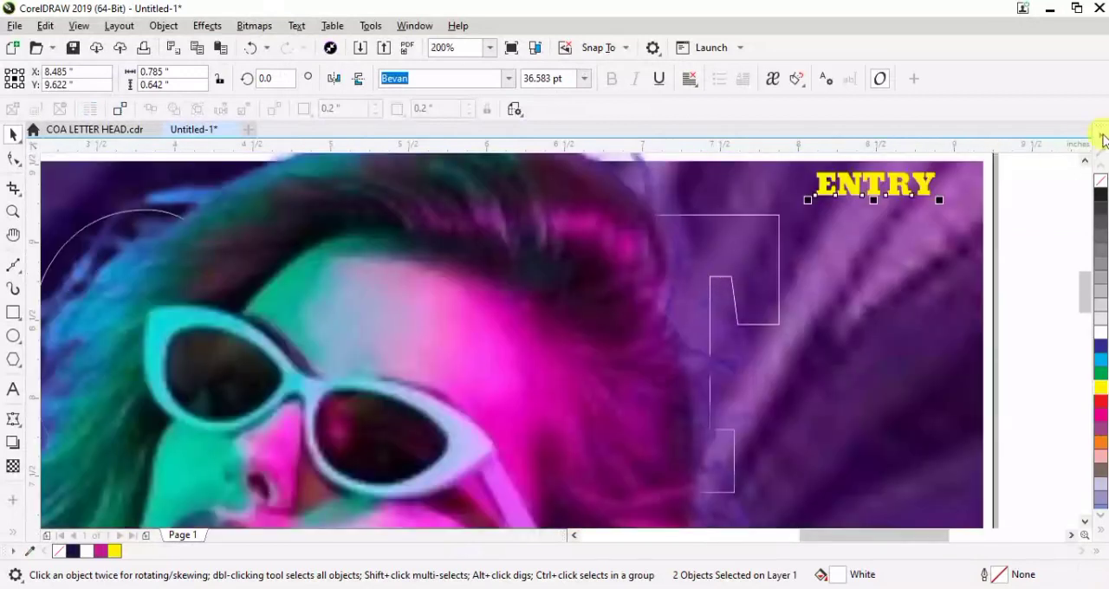
pyautogui.moveTo(1090, 299); pyautogui.dragTo(1082, 280)
pyautogui.click(879, 347)
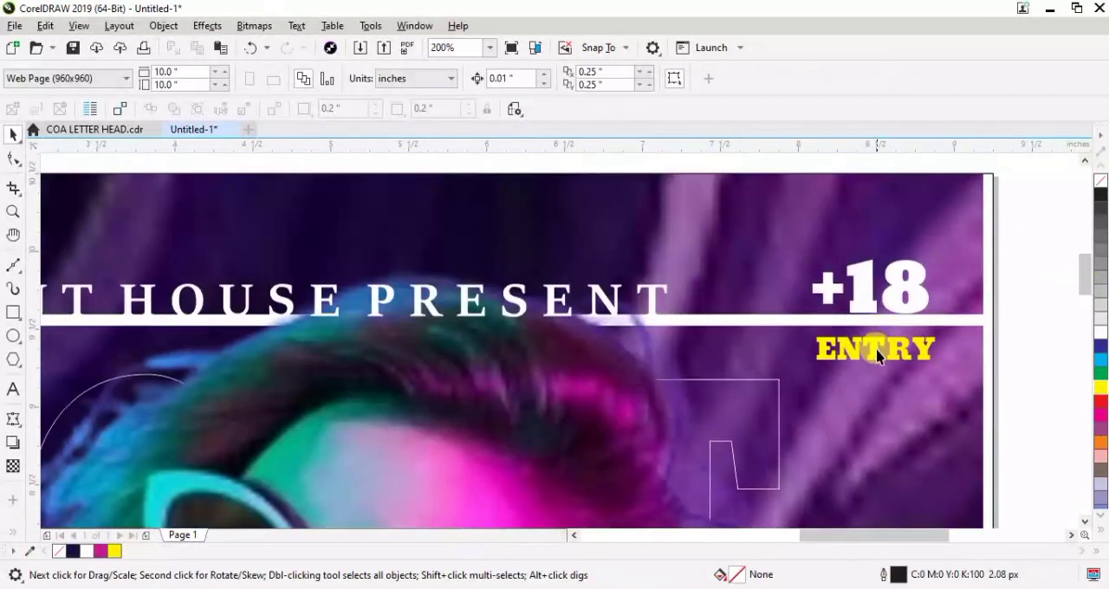
pyautogui.keyDown('shift'); pyautogui.click(858, 274); pyautogui.keyUp('shift')
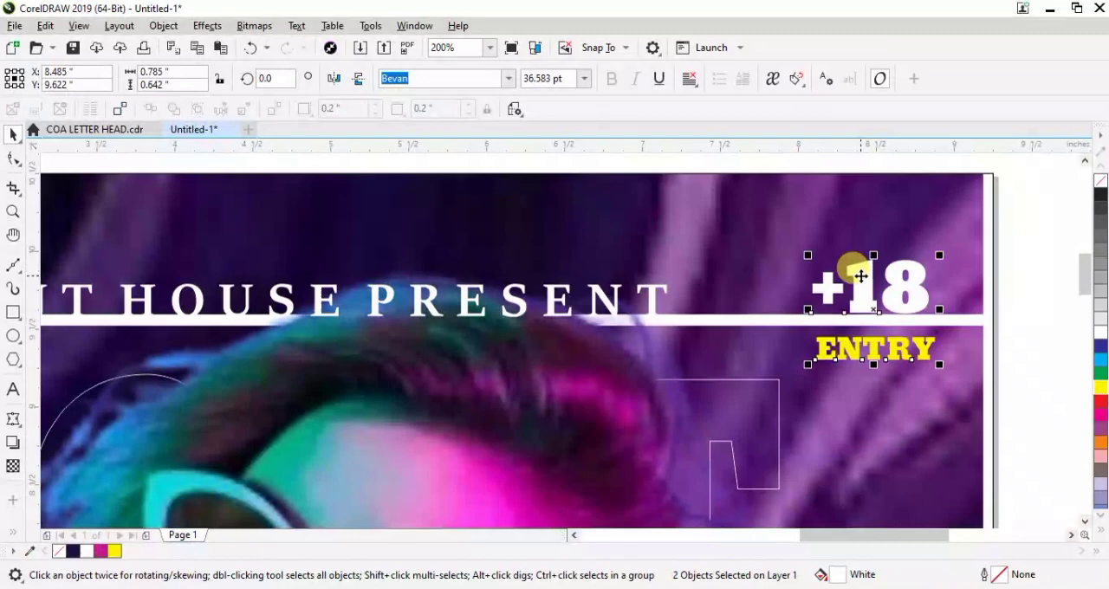
pyautogui.click(1015, 249)
pyautogui.scroll(-2, 1018, 252)
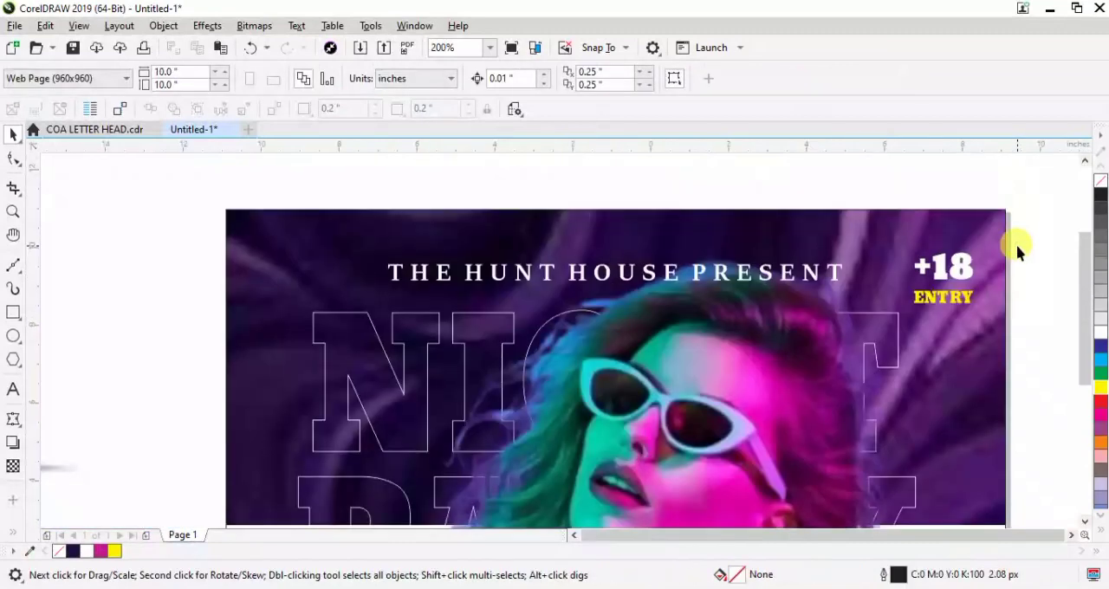
pyautogui.scroll(-2, 1019, 251)
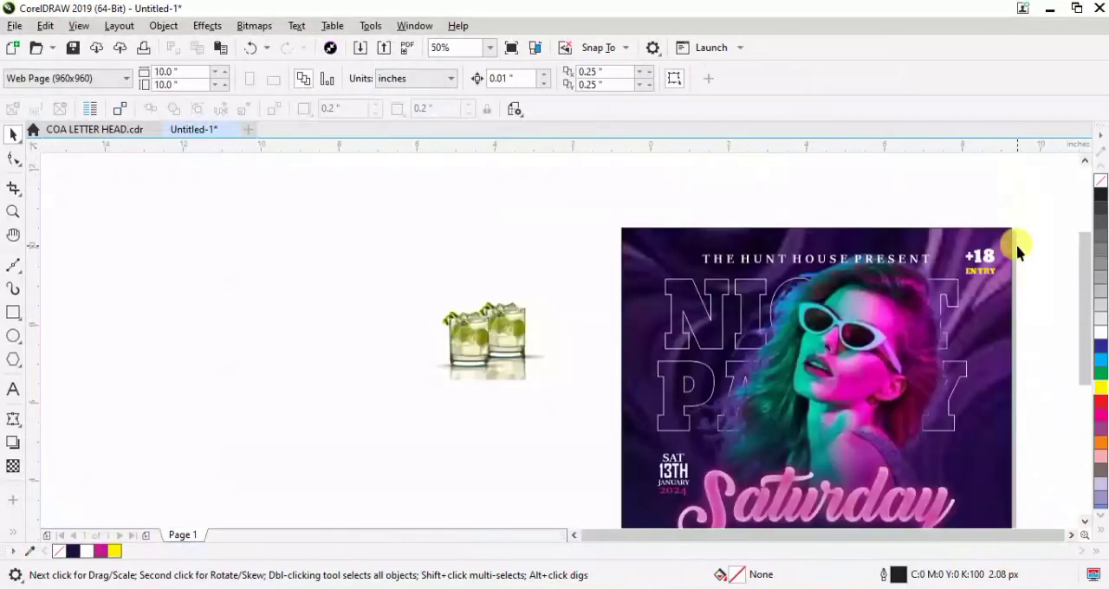
pyautogui.click(951, 293)
pyautogui.scroll(3, 951, 297)
pyautogui.scroll(-3, 952, 297)
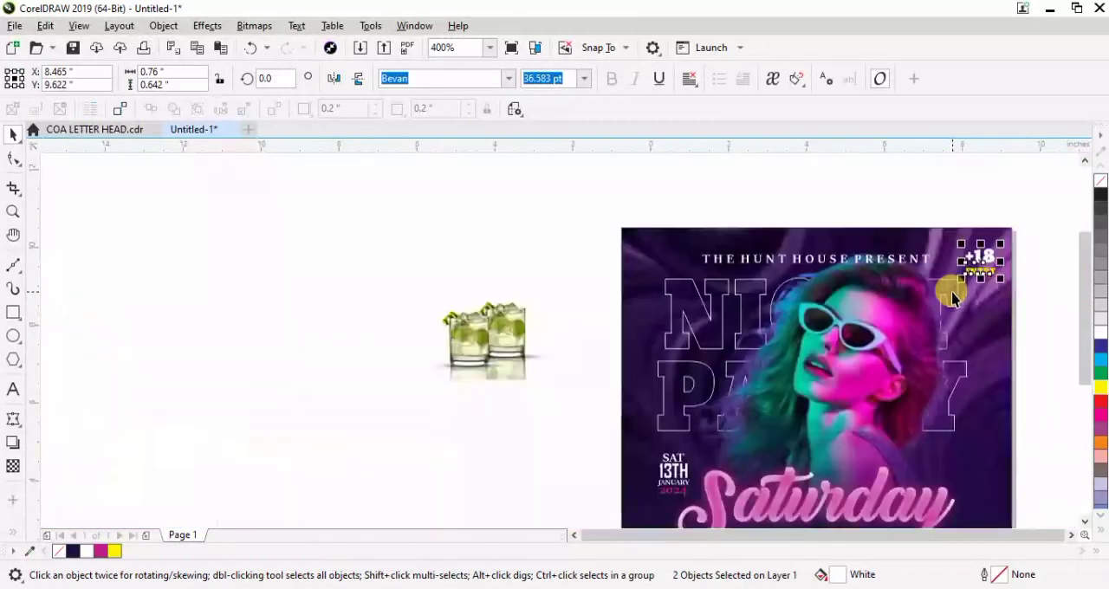
pyautogui.click(1025, 214)
pyautogui.click(980, 264)
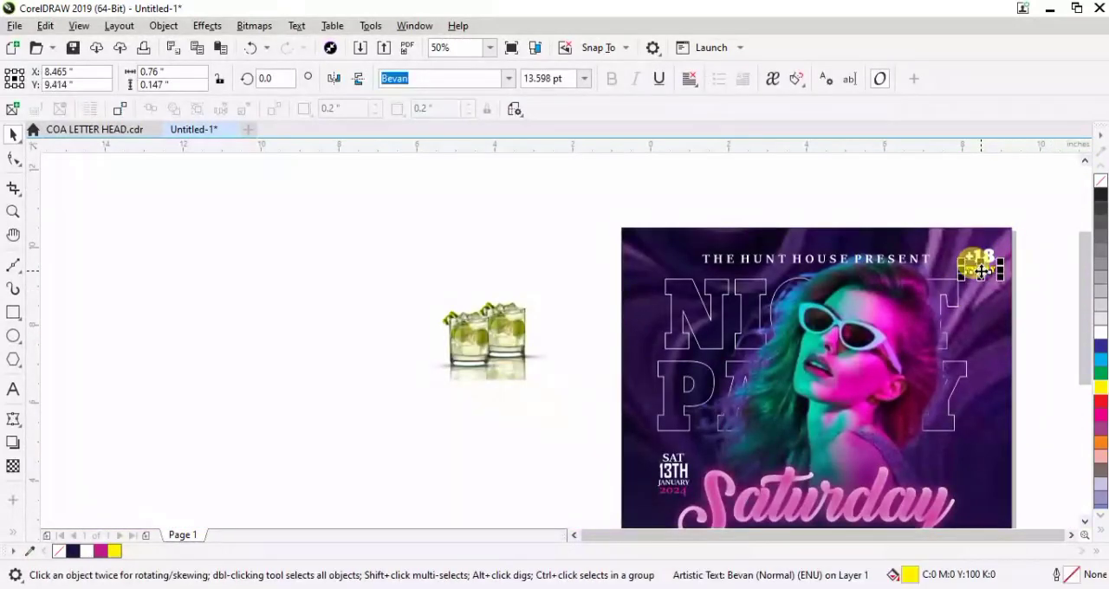
pyautogui.click(485, 256)
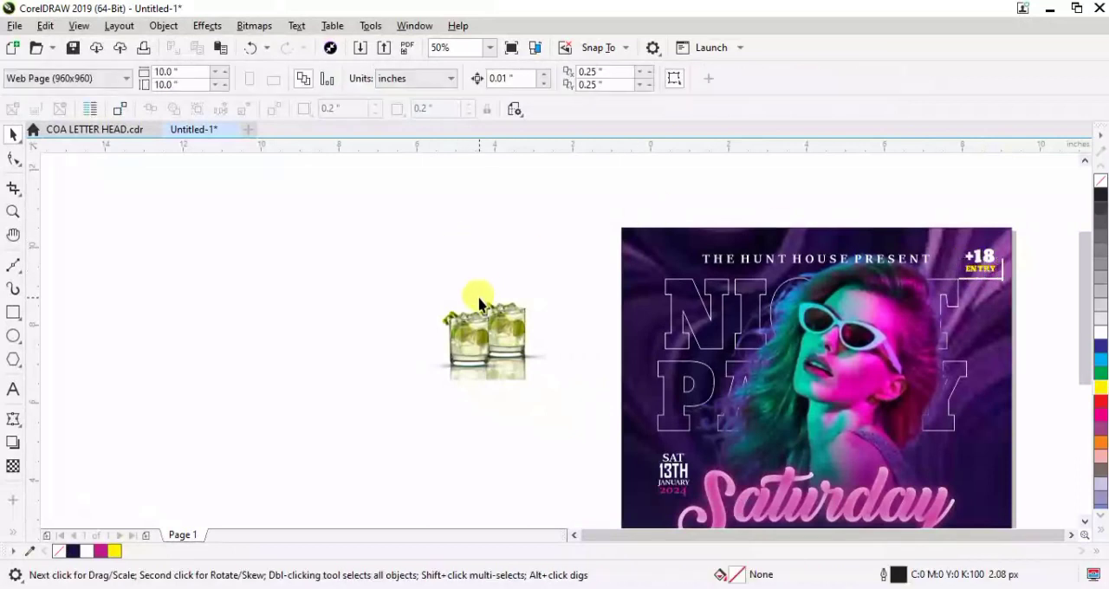
# Move the cocktail glasses picture to the flyer's lower right corner and enlarge it to about 4.19 by 2.59 inches
pyautogui.scroll(-1, 478, 301)
pyautogui.click(379, 270)
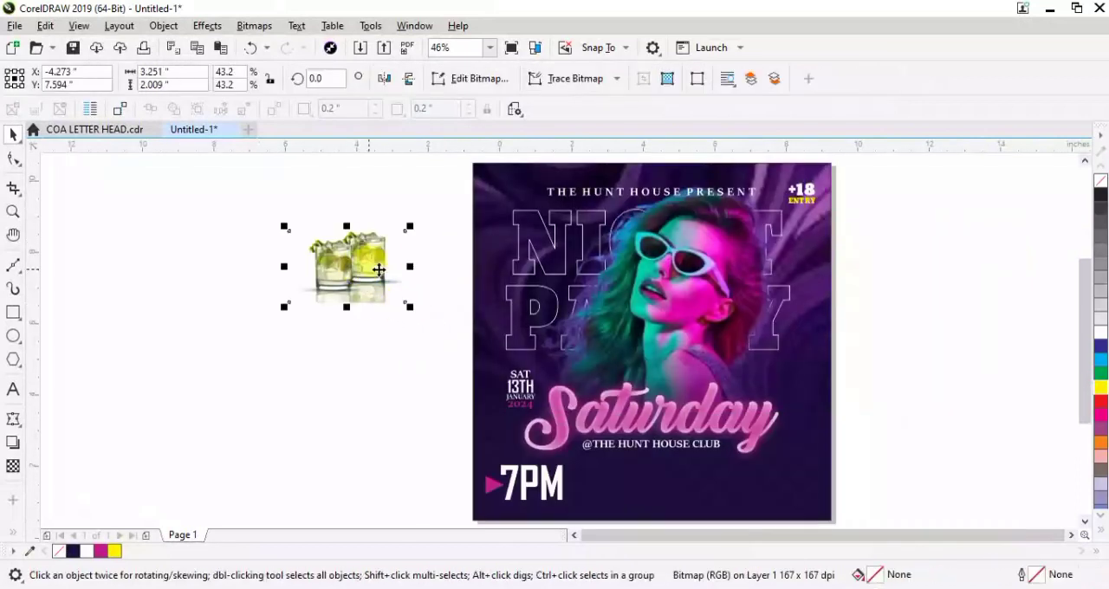
pyautogui.moveTo(366, 269); pyautogui.dragTo(794, 478)
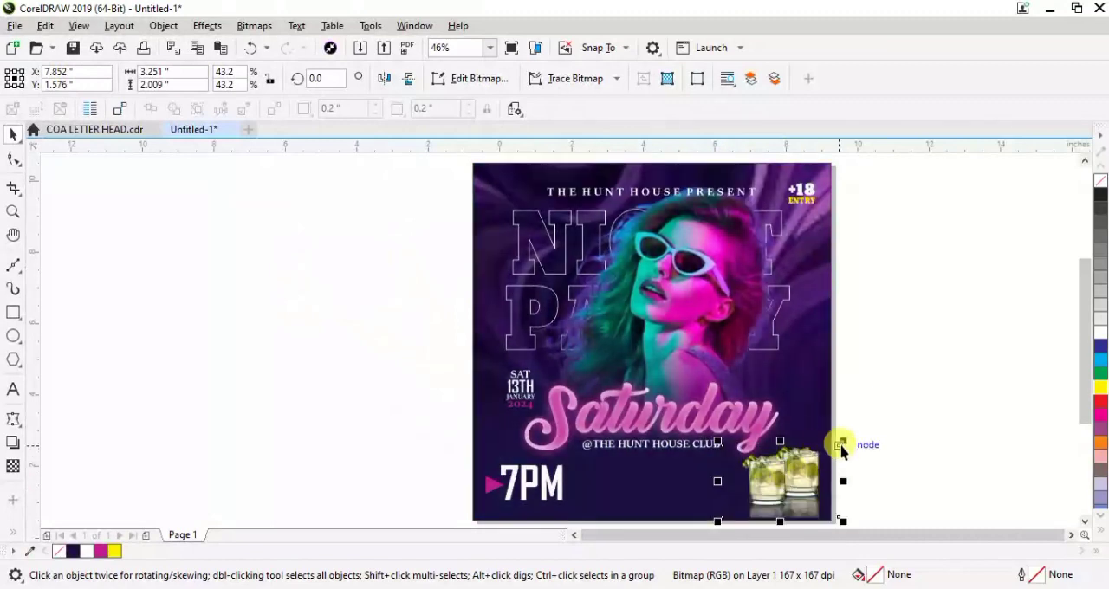
pyautogui.moveTo(842, 442); pyautogui.dragTo(872, 399)
pyautogui.moveTo(809, 452); pyautogui.dragTo(800, 468)
# PowerClip the cocktail glasses picture inside the flyer's background
pyautogui.rightClick(800, 468)
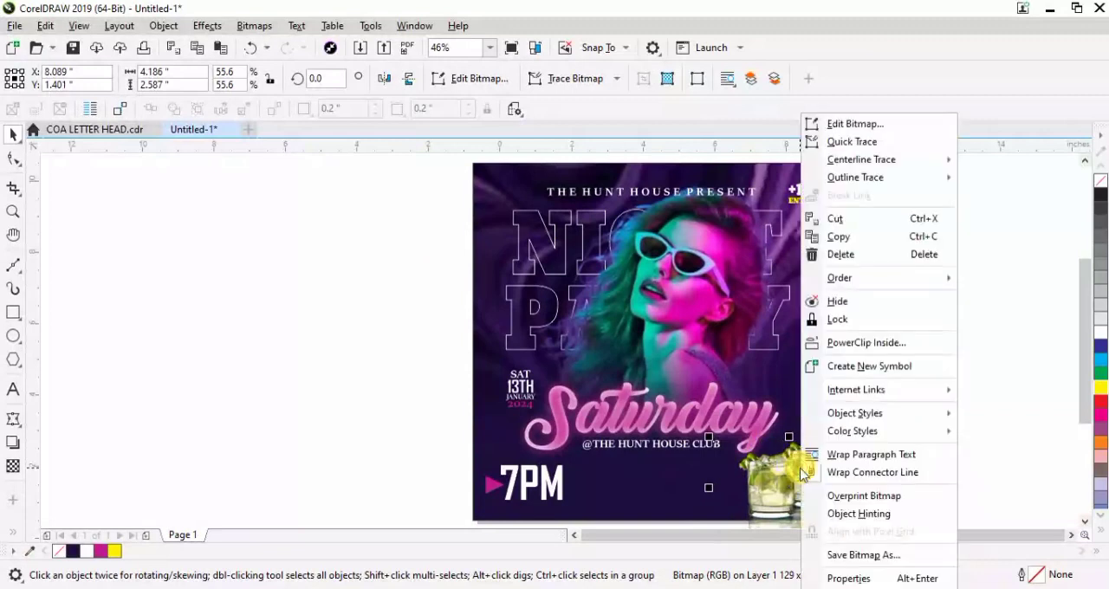
pyautogui.click(844, 344)
pyautogui.click(801, 354)
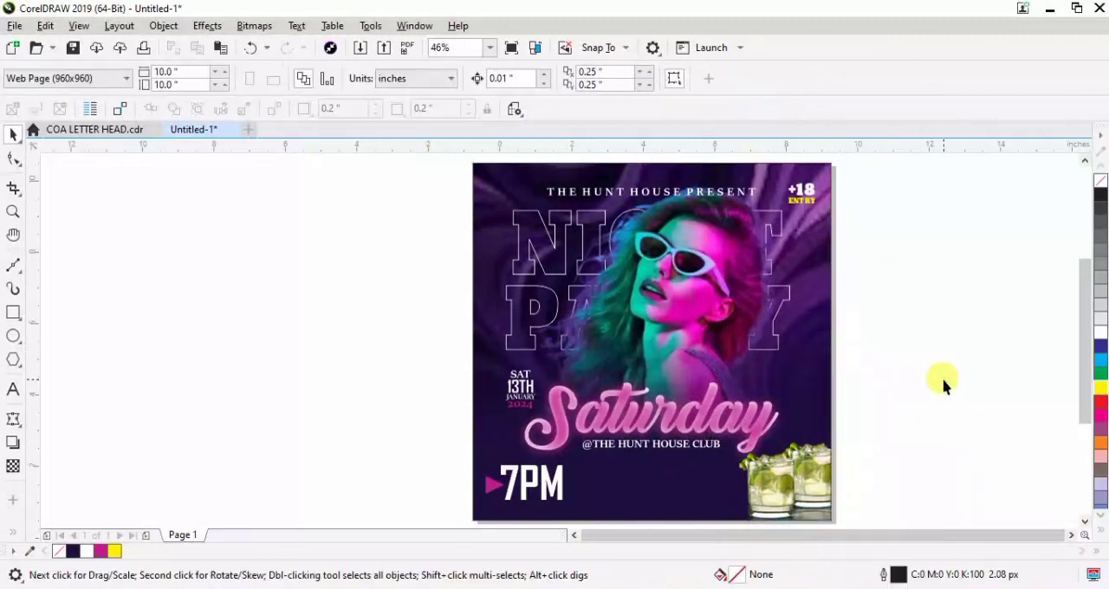
# Draw a rectangle about 4.45 by 0.66 inches between "7PM" and the cocktail glasses
pyautogui.hscroll(2, 943, 382)
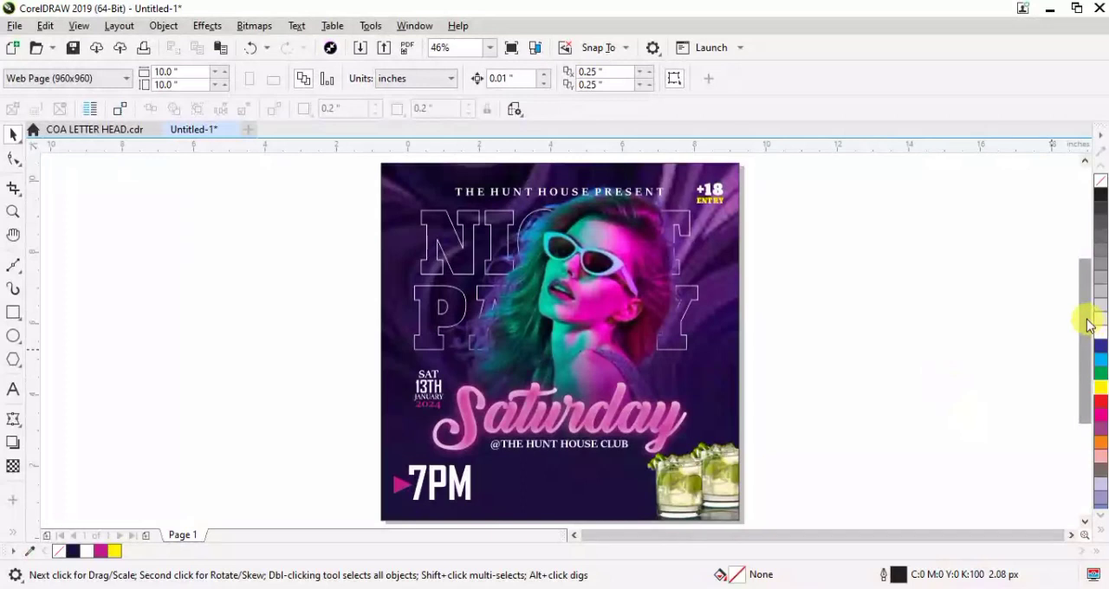
pyautogui.scroll(-3, 1089, 318)
pyautogui.click(12, 314)
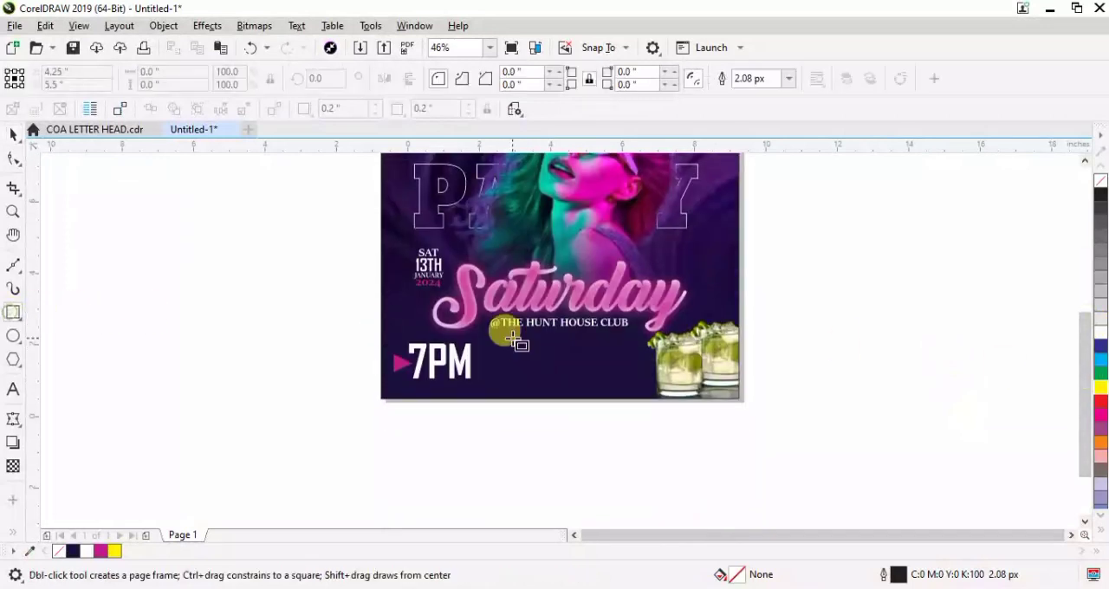
pyautogui.moveTo(486, 349); pyautogui.dragTo(647, 373)
# Fill the new rectangle with magenta (C22 M99 Y0 K0) and remove its outline
pyautogui.scroll(3, 564, 351)
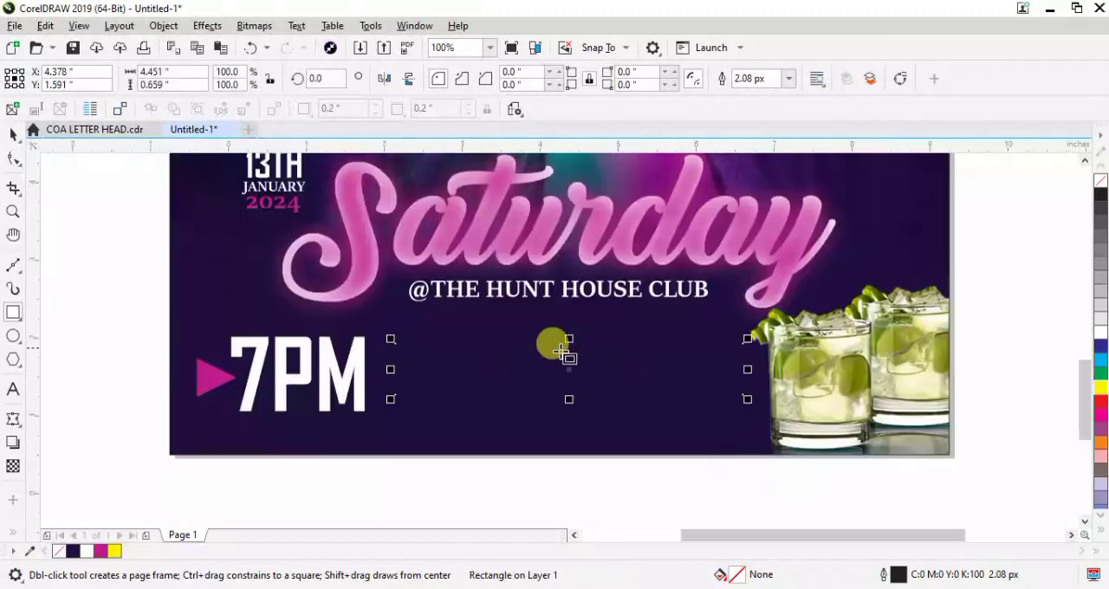
pyautogui.click(102, 553)
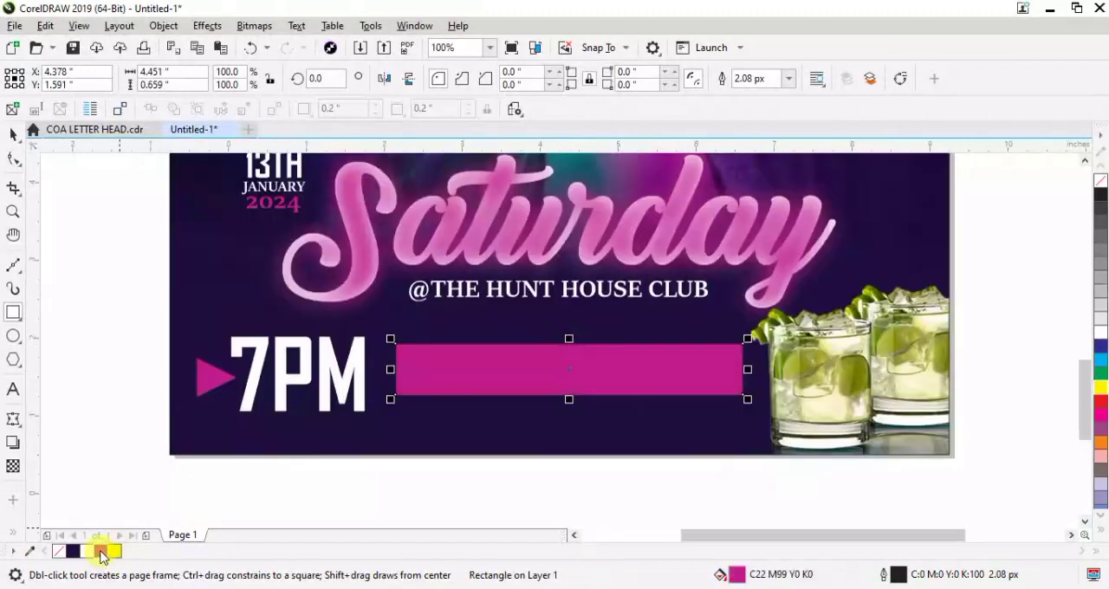
pyautogui.click(788, 78)
pyautogui.click(751, 99)
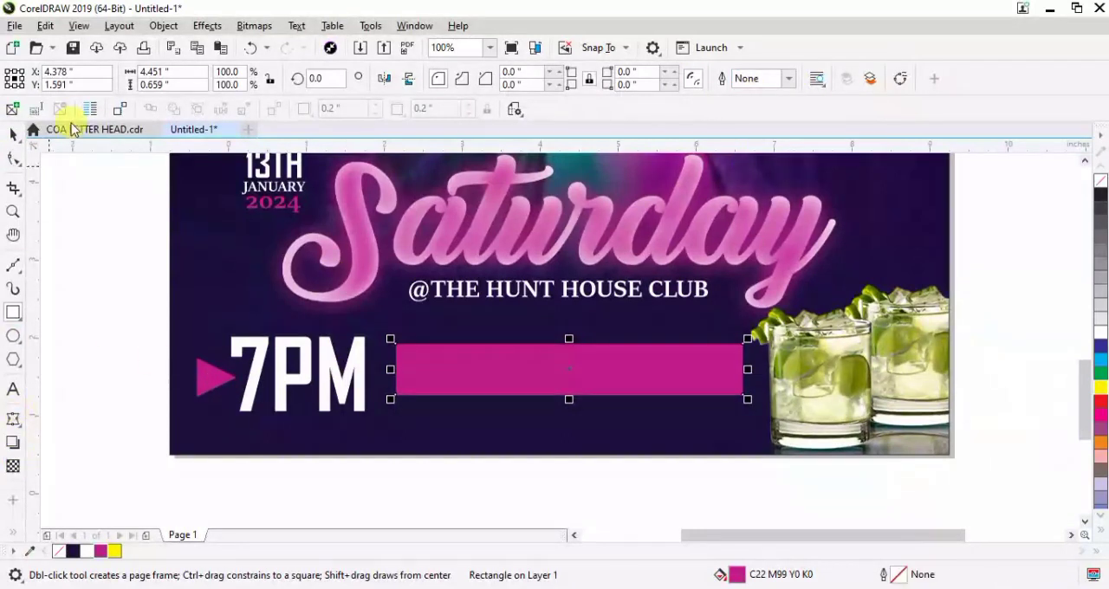
# Fade the magenta rectangle from its middle to its right end with a linear fountain transparency
pyautogui.click(13, 134)
pyautogui.click(566, 395)
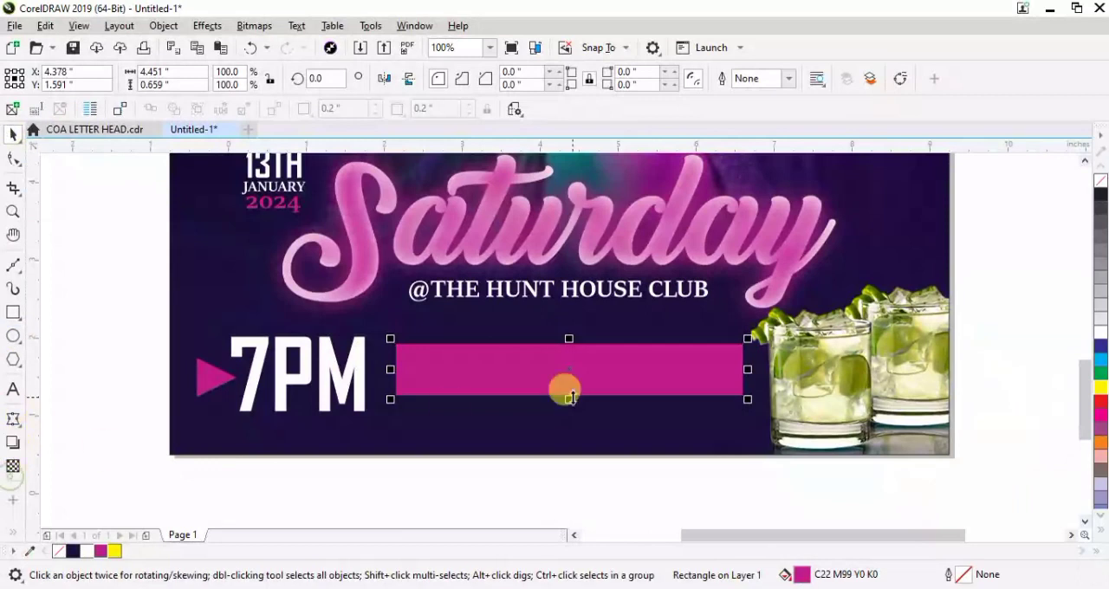
pyautogui.click(13, 466)
pyautogui.moveTo(569, 370); pyautogui.dragTo(724, 370)
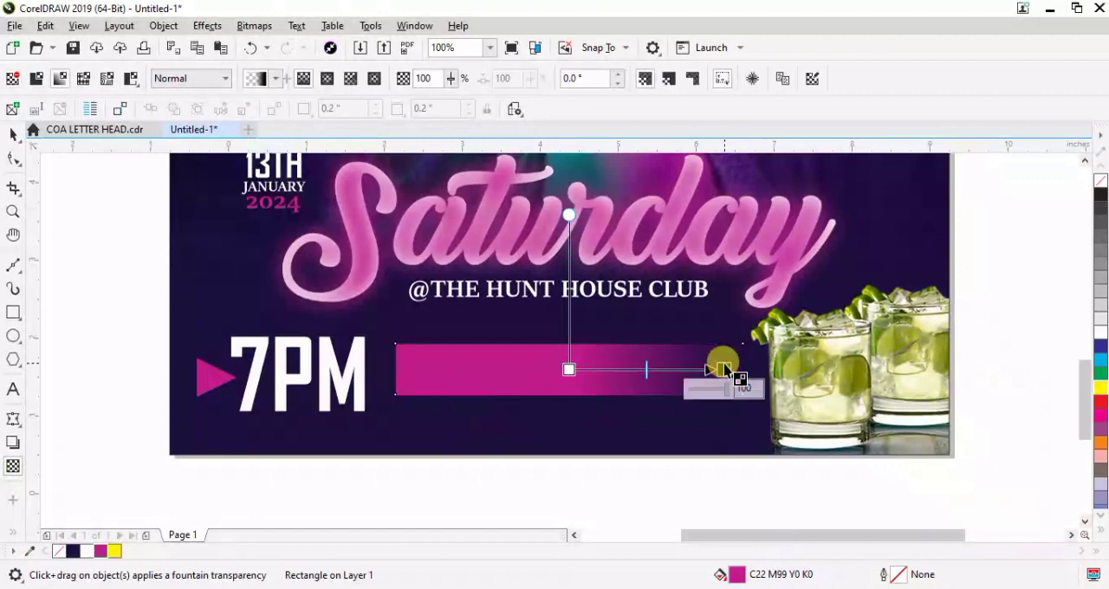
# Convert the faded rectangle to a 300 dpi RGB Color (24-bit) bitmap with a transparent background
pyautogui.click(254, 25)
pyautogui.click(281, 52)
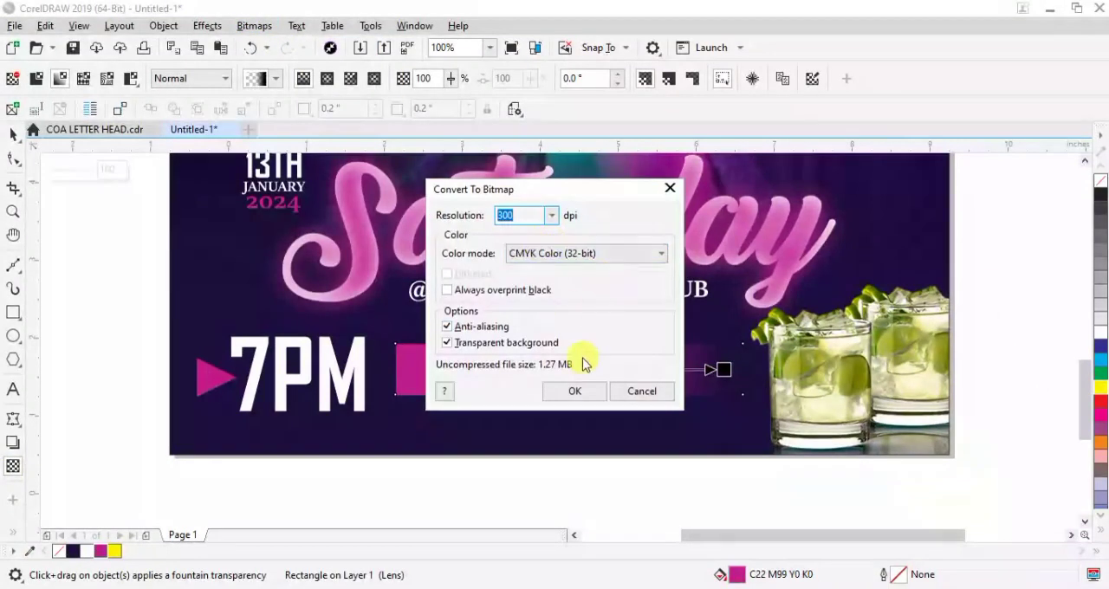
pyautogui.click(646, 258)
pyautogui.click(530, 319)
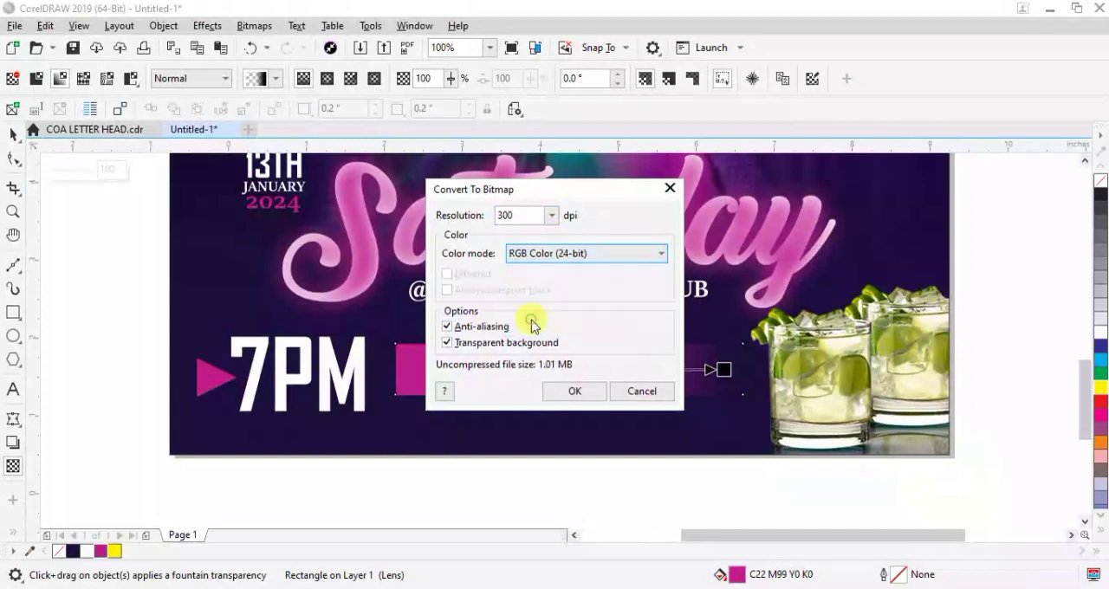
pyautogui.click(568, 391)
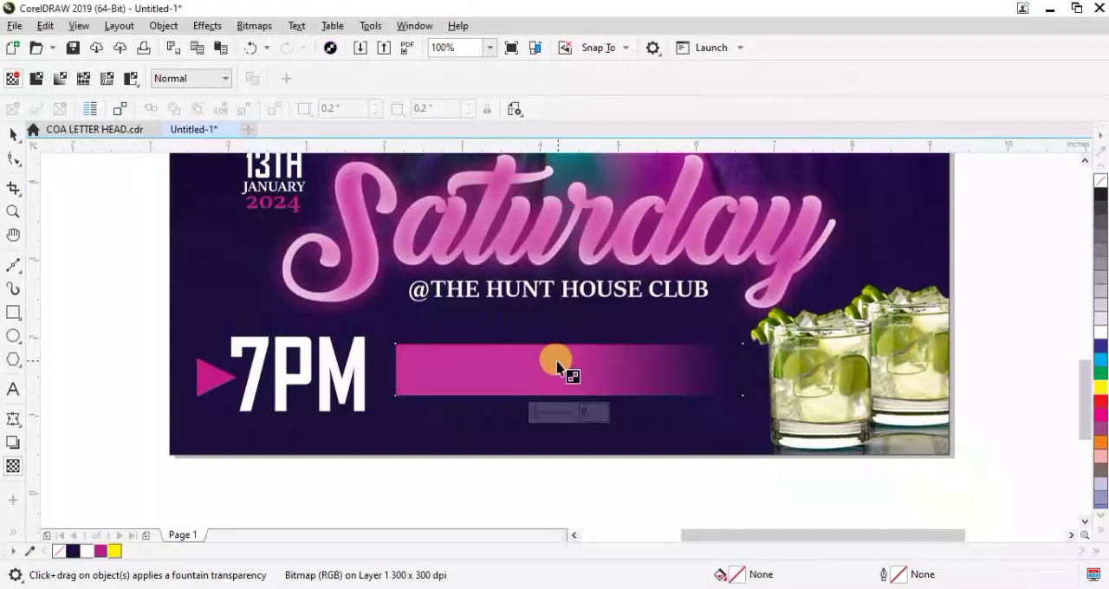
# Fade the magenta bar's left end with a fountain transparency and convert the bar to a bitmap again
pyautogui.moveTo(554, 369); pyautogui.dragTo(416, 373)
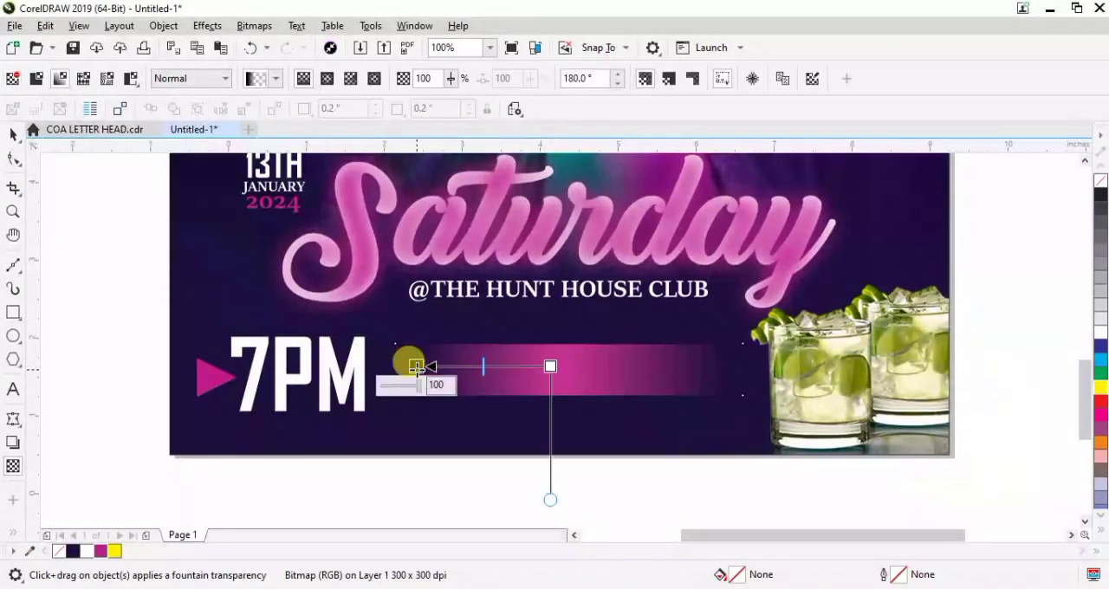
pyautogui.click(254, 25)
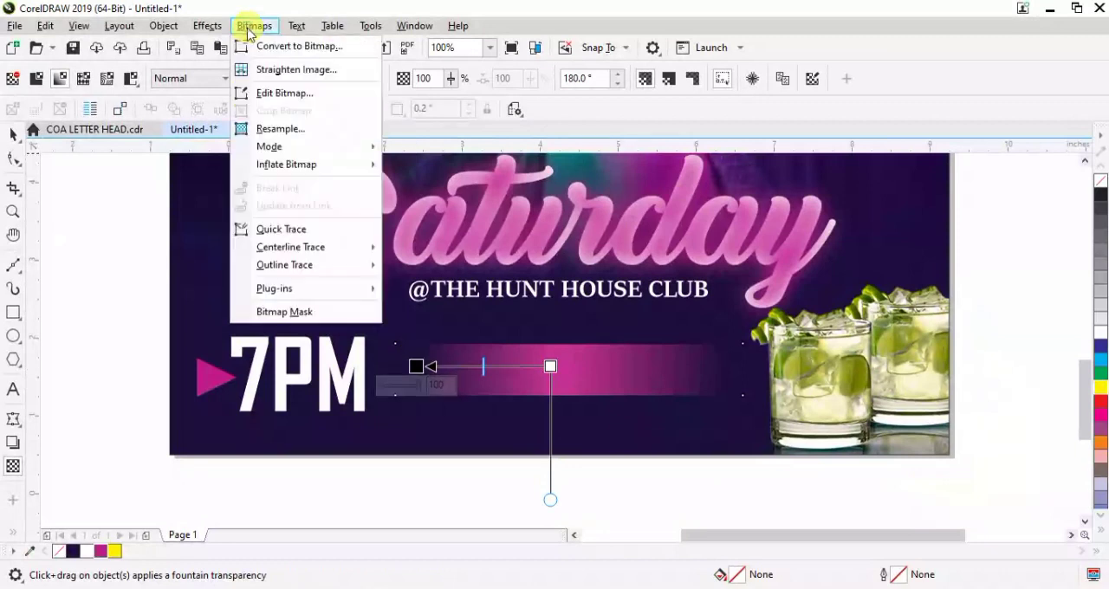
pyautogui.click(290, 45)
pyautogui.click(549, 392)
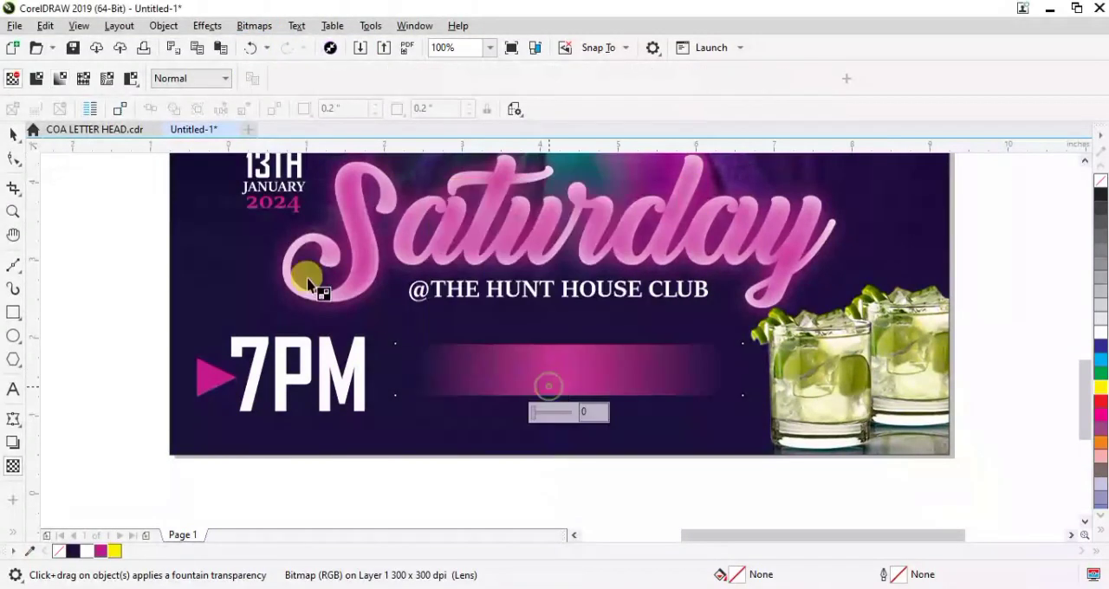
pyautogui.click(13, 134)
# Add the artistic text "FREE DRINK & FREE FOOD" just below the flyer
pyautogui.click(13, 390)
pyautogui.click(255, 472)
pyautogui.write('FREE DRINK & FREE FOOD')
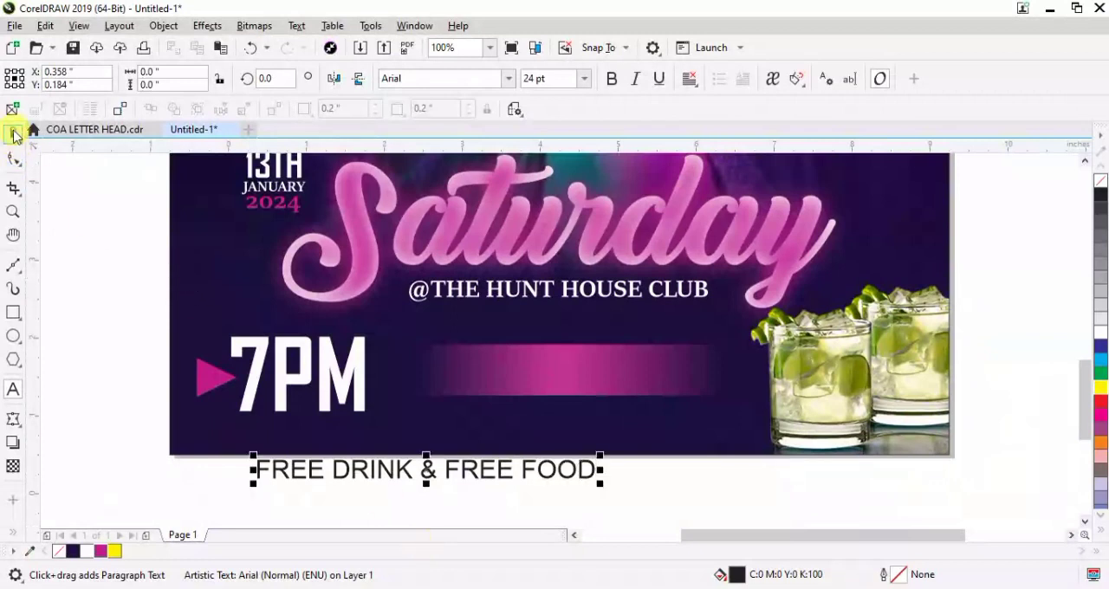
# Set "FREE DRINK & FREE FOOD" in Bevan, shrink it to about 16.2 pt and place it on the magenta bar
pyautogui.click(13, 134)
pyautogui.click(508, 78)
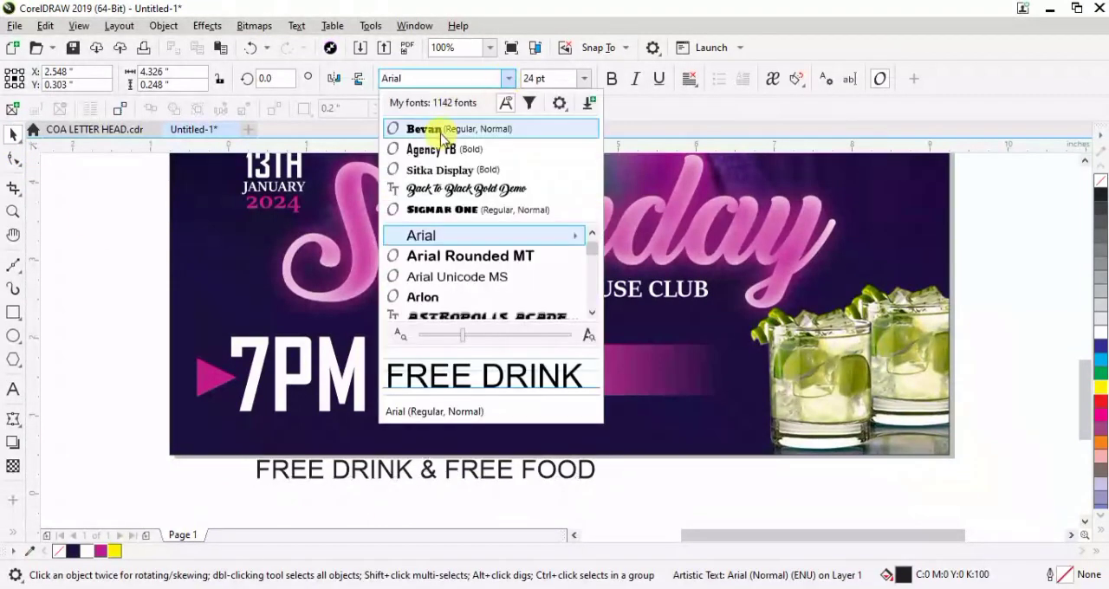
pyautogui.click(433, 129)
pyautogui.moveTo(650, 454); pyautogui.dragTo(526, 455)
pyautogui.moveTo(390, 472); pyautogui.dragTo(584, 372)
# Centre the magenta bar horizontally on the flyer and align the "FREE DRINK & FREE FOOD" text to its centre
pyautogui.click(516, 343)
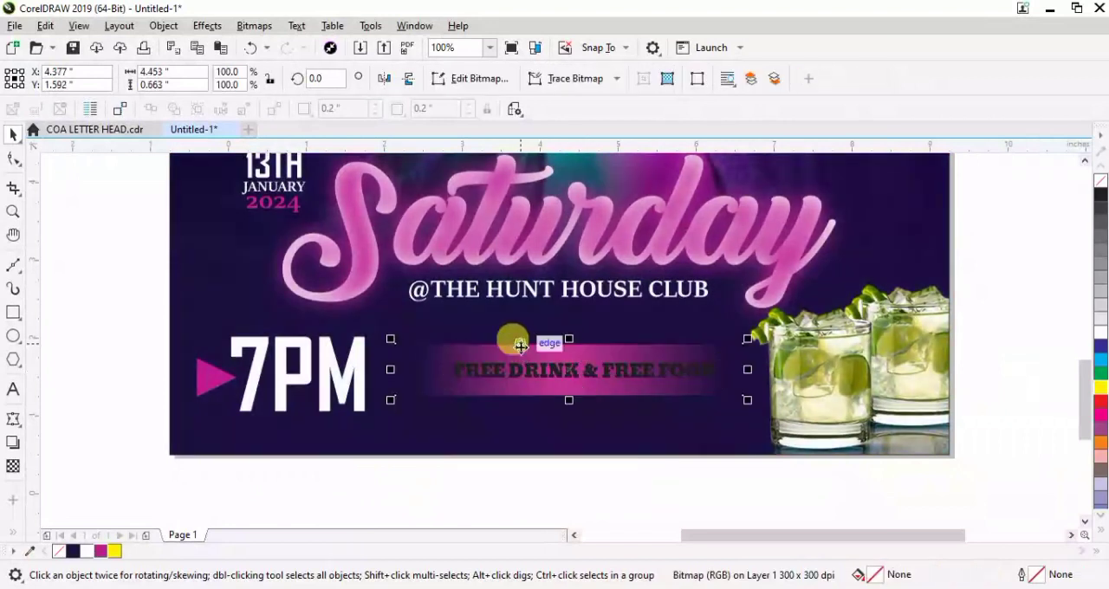
pyautogui.keyDown('shift'); pyautogui.click(426, 439); pyautogui.keyUp('shift')
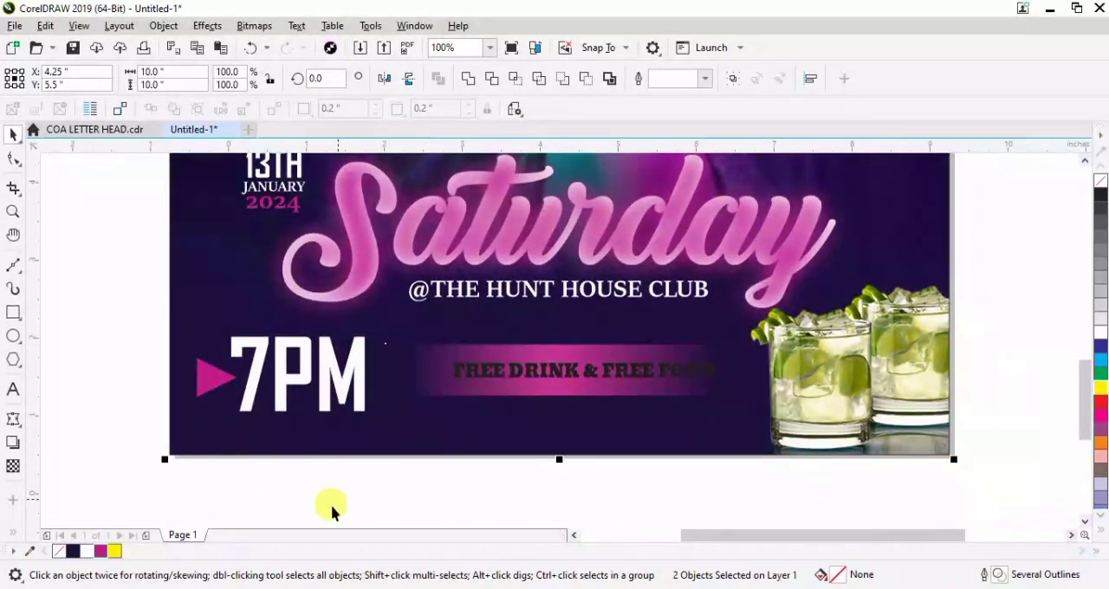
pyautogui.click(534, 372)
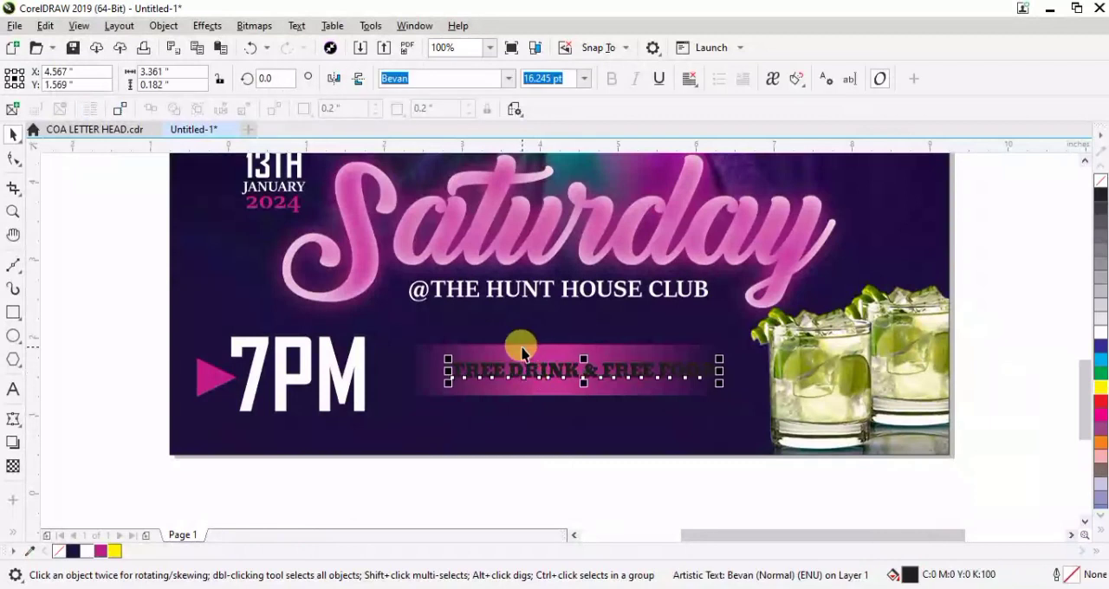
pyautogui.keyDown('shift'); pyautogui.click(514, 341); pyautogui.keyUp('shift')
pyautogui.click(486, 483)
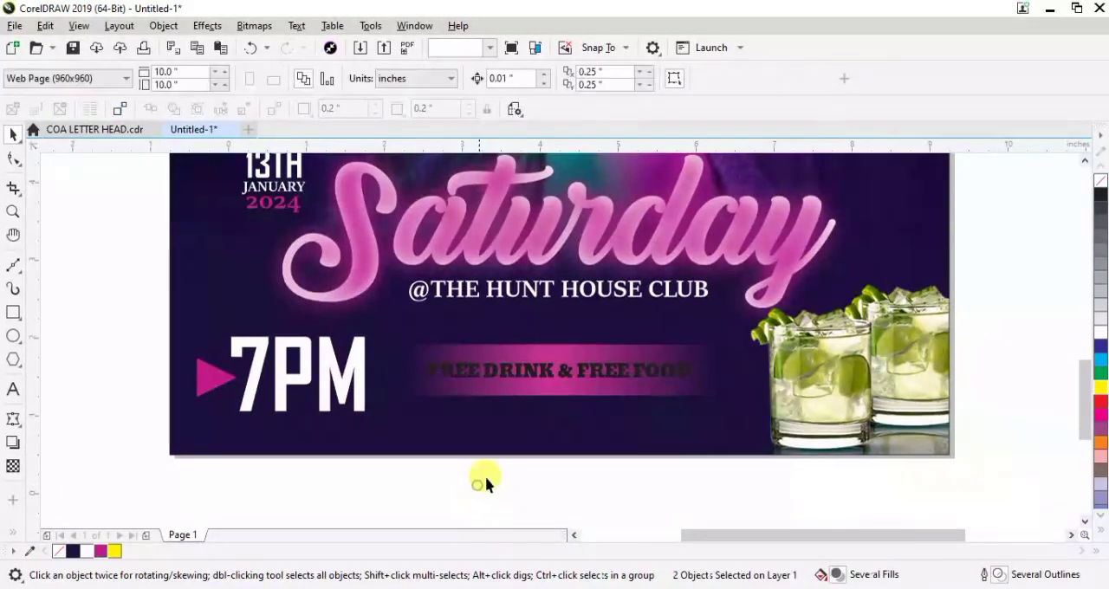
# Fill "FREE DRINK & FREE FOOD" with white and reduce the magenta bar's height to about 0.41 inches
pyautogui.click(555, 357)
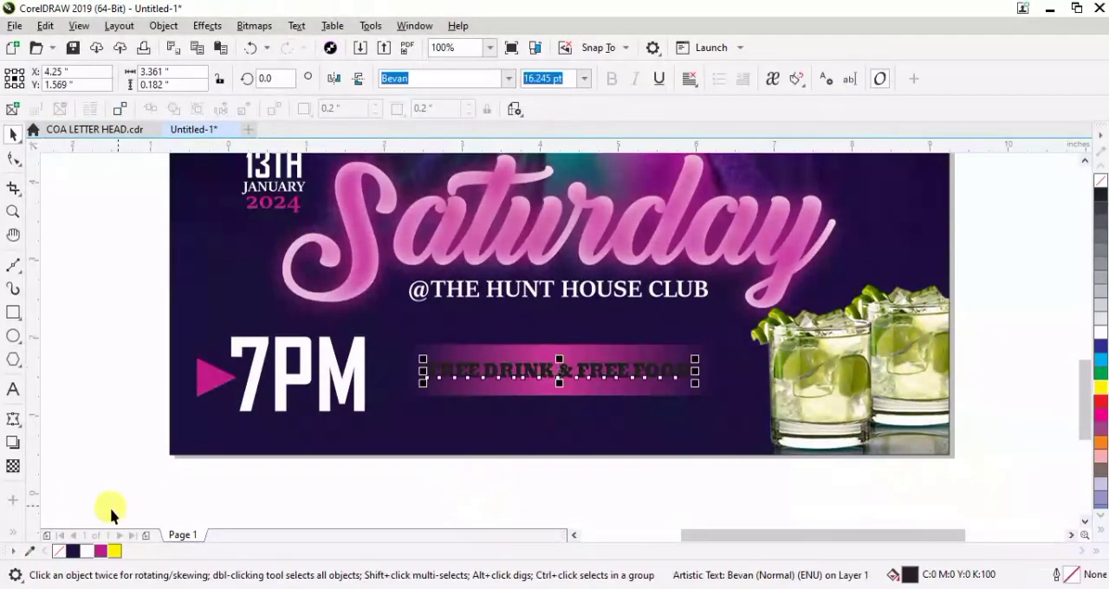
pyautogui.click(87, 551)
pyautogui.click(508, 351)
pyautogui.moveTo(559, 340); pyautogui.dragTo(559, 348)
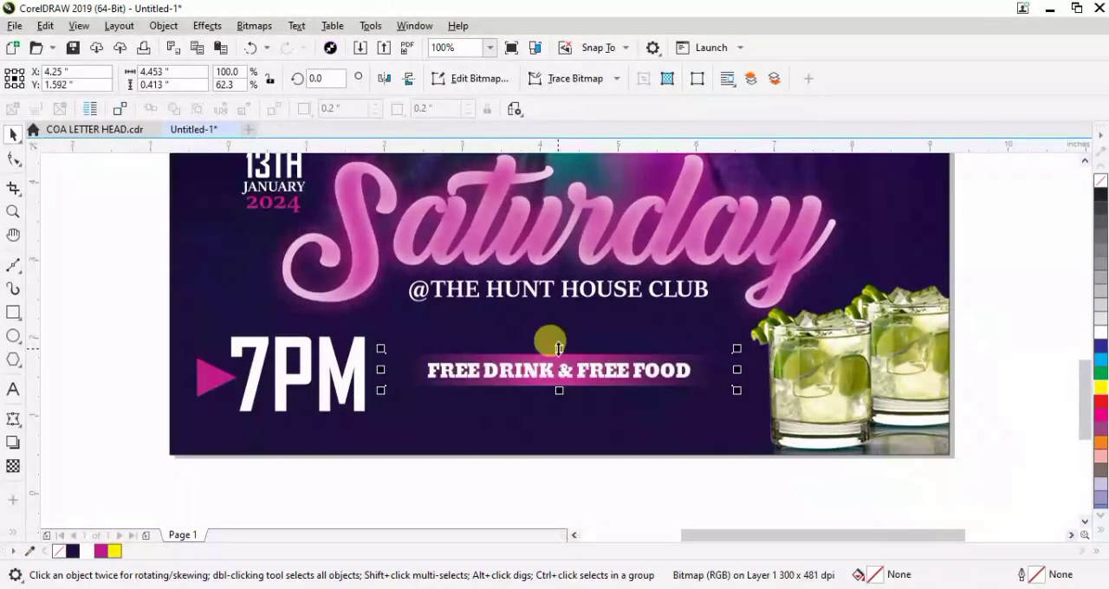
pyautogui.click(475, 491)
pyautogui.hotkey('shift', 'F4')
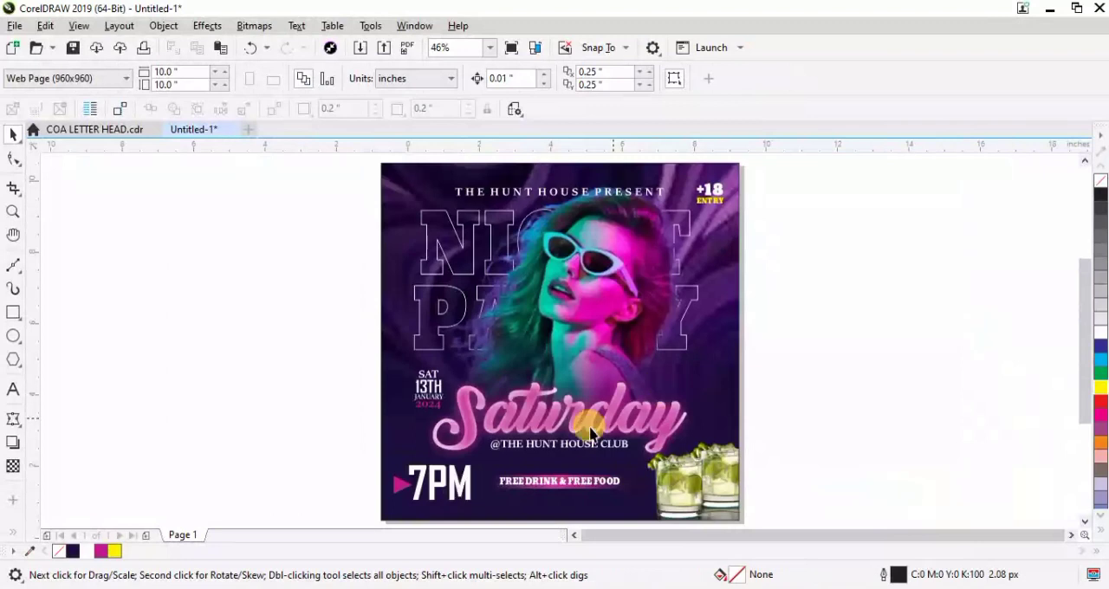
pyautogui.moveTo(1084, 305); pyautogui.dragTo(1083, 330)
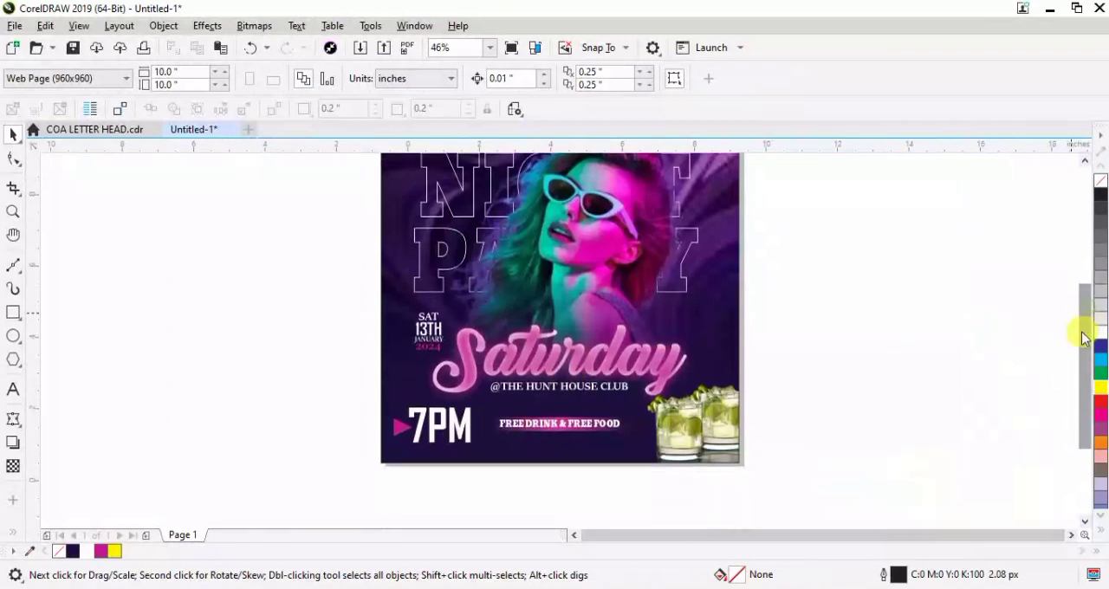
pyautogui.click(561, 387)
pyautogui.moveTo(562, 386); pyautogui.dragTo(566, 399)
pyautogui.click(811, 383)
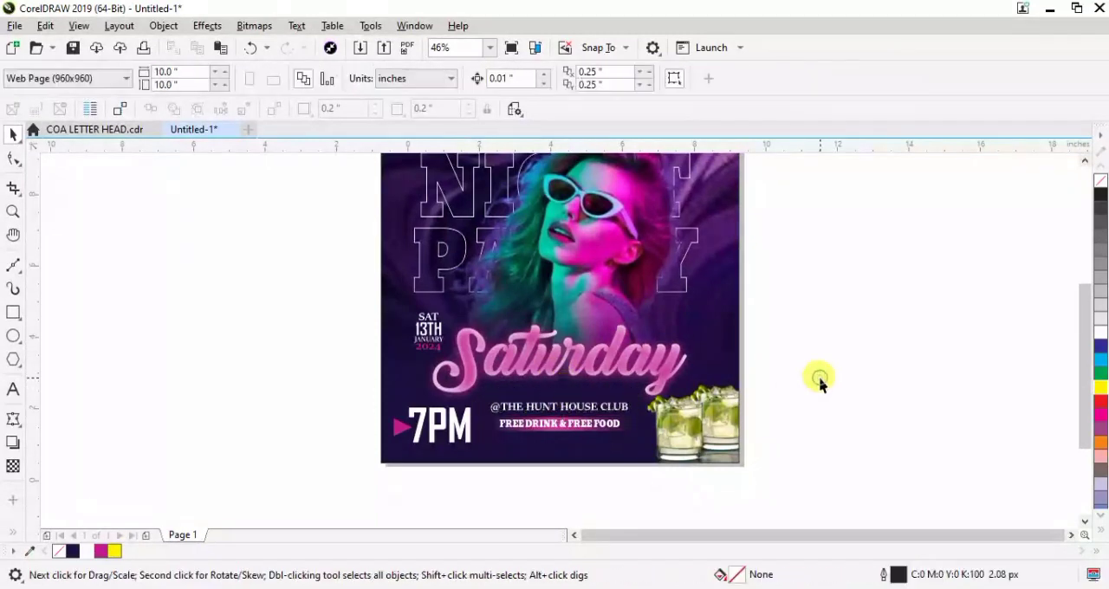
# Add the artistic text "DJ GHOST | DJ TWIST" in the empty area left of the flyer
pyautogui.scroll(2, 820, 383)
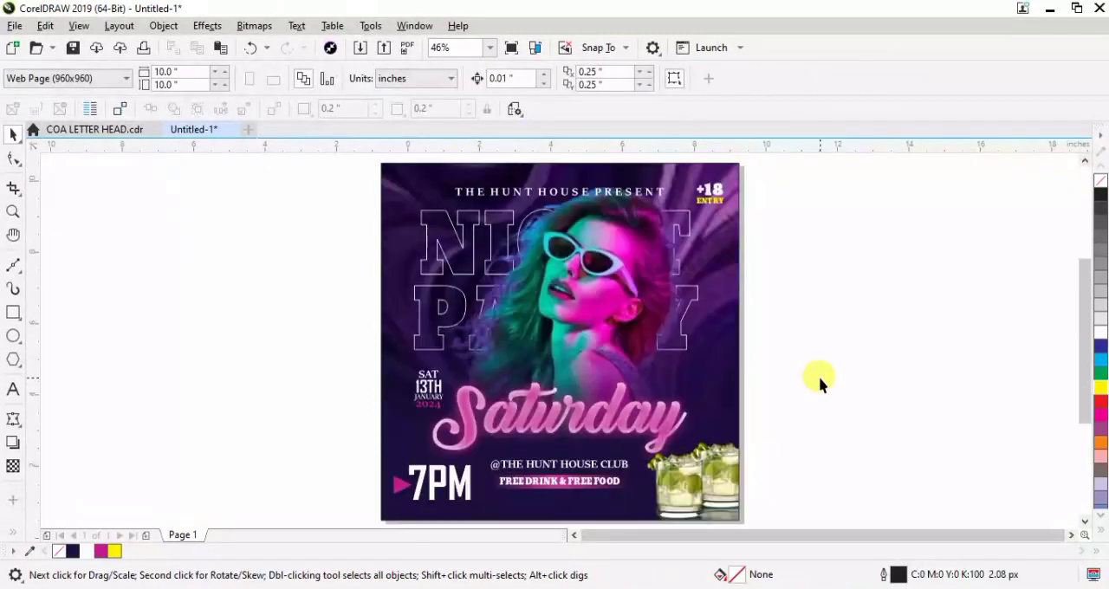
pyautogui.click(11, 392)
pyautogui.click(160, 392)
pyautogui.write('DJ GHOST | DJ TWIST')
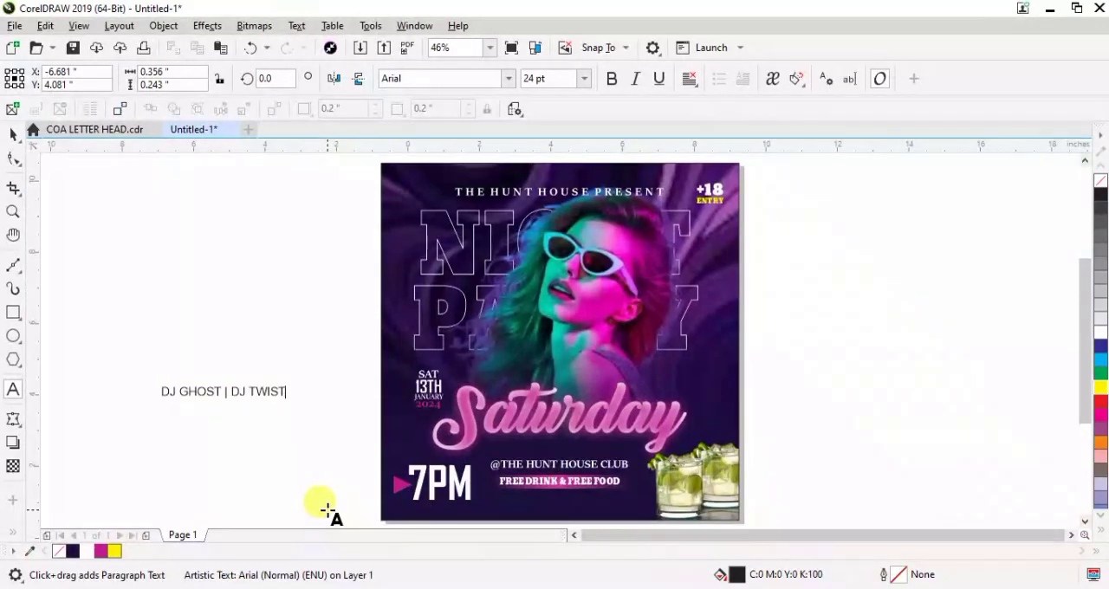
# Set "DJ GHOST | DJ TWIST" in Bevan, place it under the "FREE DRINK & FREE FOOD" line and fill it yellow
pyautogui.click(11, 135)
pyautogui.click(508, 78)
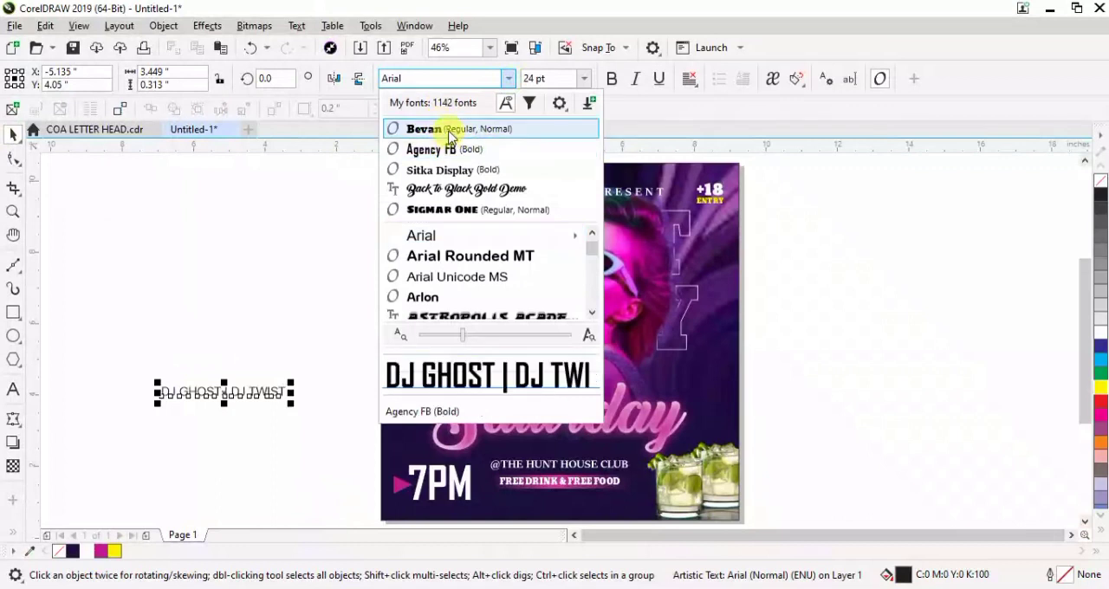
pyautogui.click(457, 130)
pyautogui.moveTo(211, 392); pyautogui.dragTo(536, 493)
pyautogui.click(116, 552)
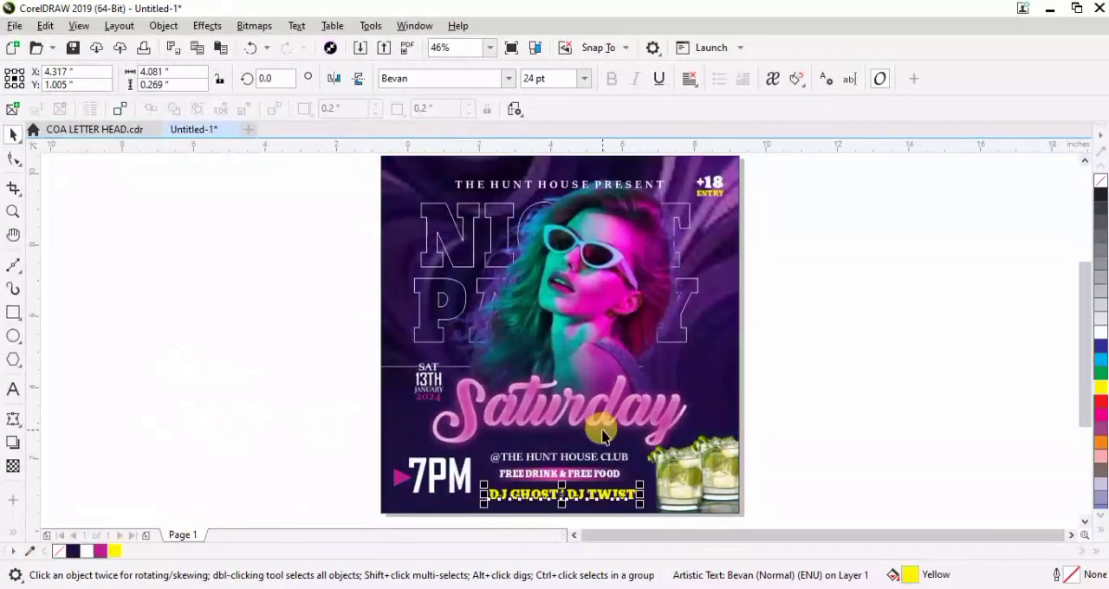
# Move the 7PM group with its triangle and the club, free drink and DJ lines up by about 0.14 inches
pyautogui.scroll(3, 604, 436)
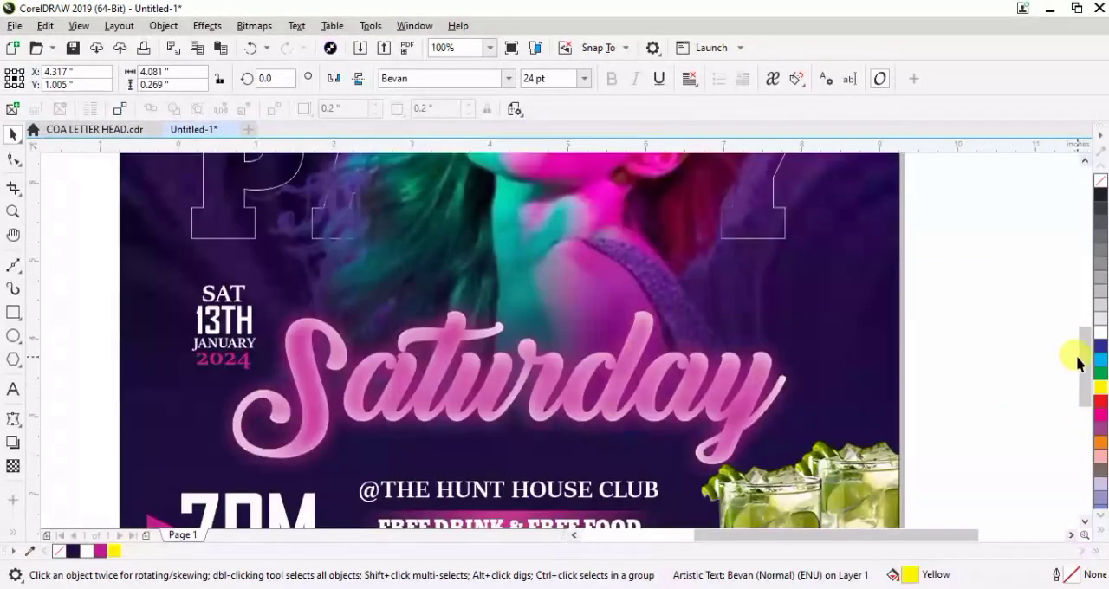
pyautogui.moveTo(1081, 364); pyautogui.dragTo(1092, 412)
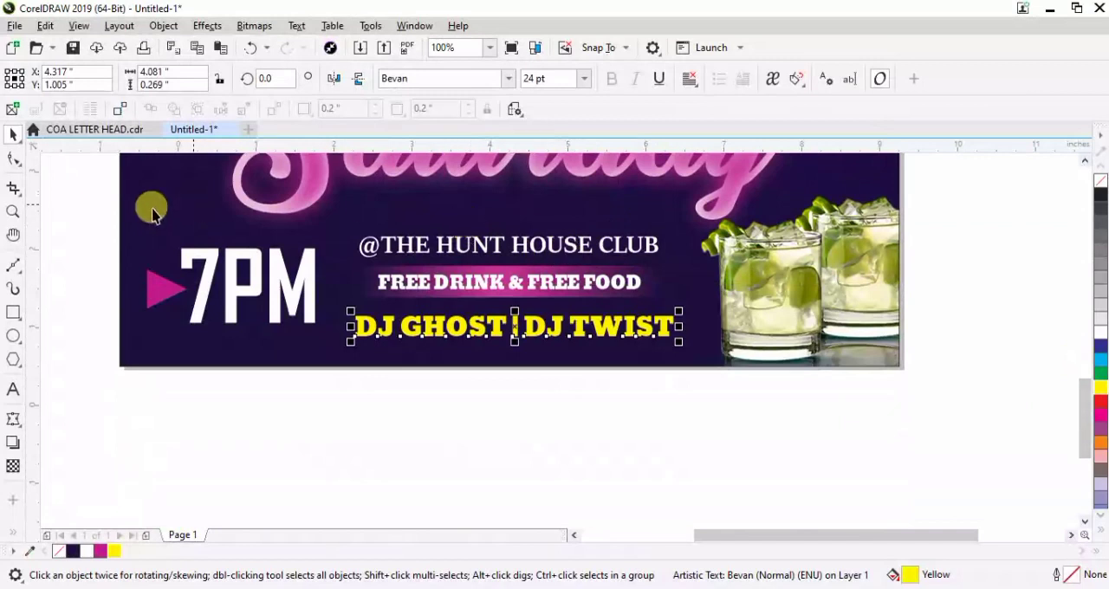
pyautogui.moveTo(58, 198); pyautogui.dragTo(717, 381)
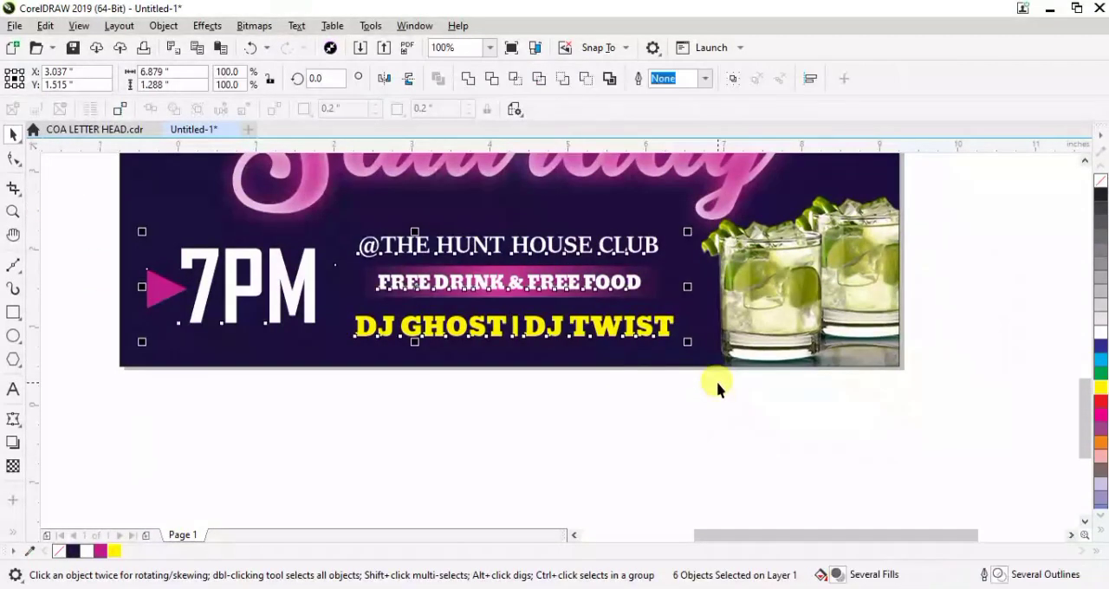
pyautogui.press('Up')
pyautogui.press('Up')
pyautogui.press('Up')
pyautogui.press('Up')
pyautogui.press('Up')
pyautogui.press('Up')
pyautogui.press('Up')
pyautogui.press('Up')
pyautogui.press('Up')
pyautogui.press('Up')
pyautogui.press('Up')
pyautogui.press('Up')
pyautogui.press('Up')
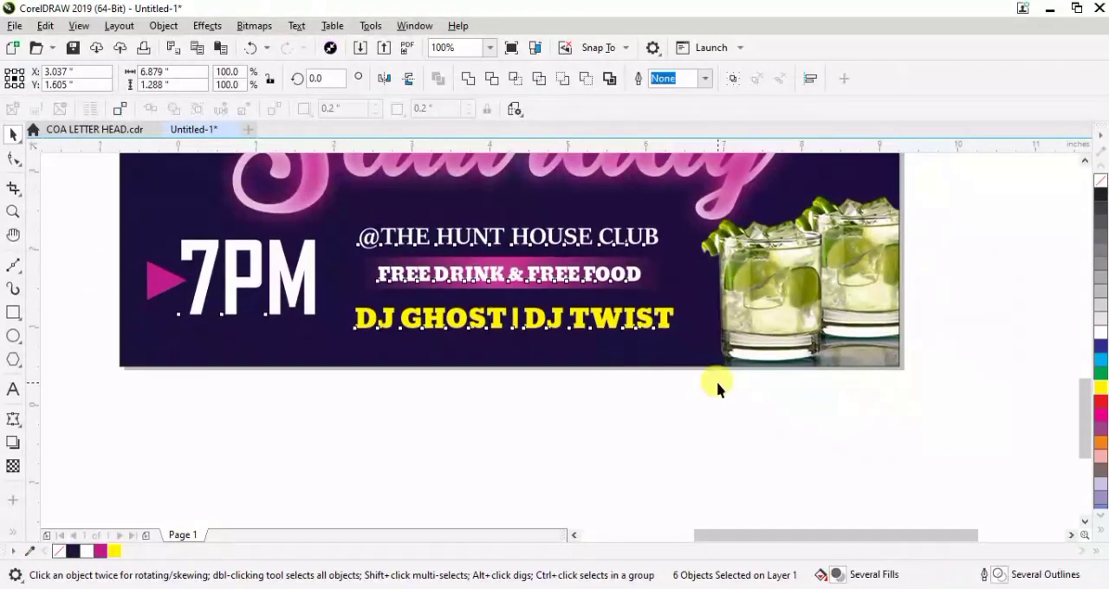
pyautogui.click(540, 422)
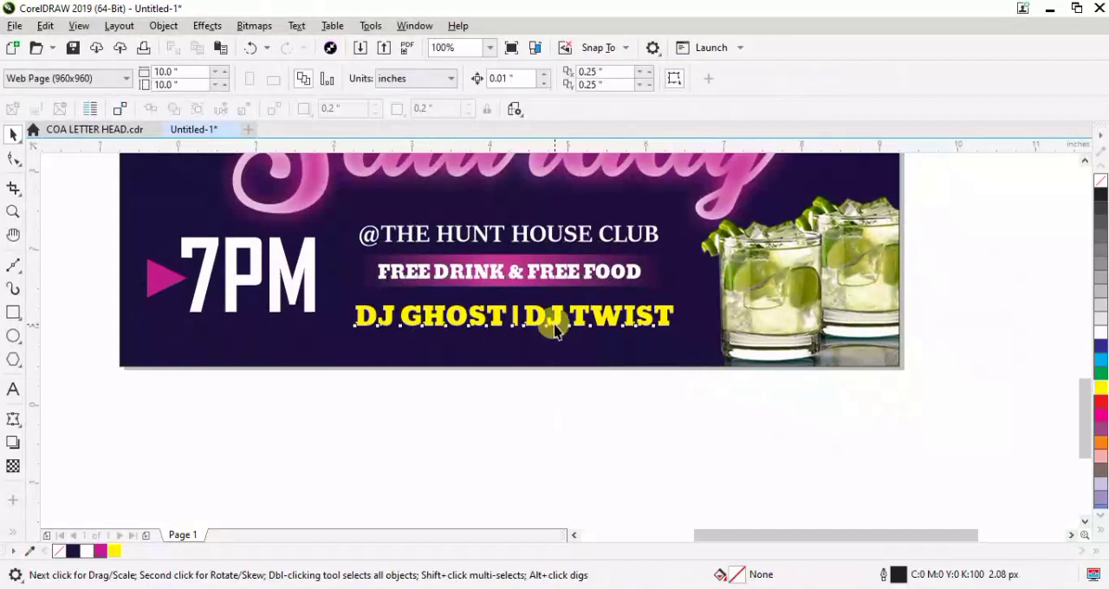
# Centre "DJ GHOST | DJ TWIST" horizontally on the flyer's background square
pyautogui.click(553, 326)
pyautogui.keyDown('shift'); pyautogui.click(483, 360); pyautogui.keyUp('shift')
pyautogui.press('c')
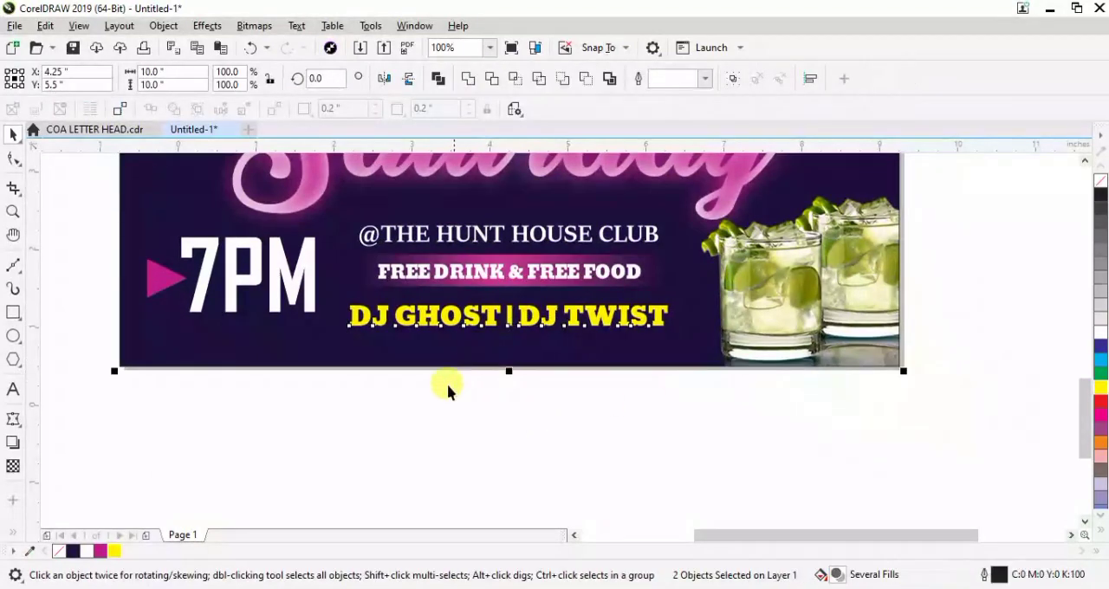
pyautogui.click(397, 451)
# Apply a Gaussian Blur with a radius of about 5.6 pixels to "DJ GHOST | DJ TWIST" for a soft glow
pyautogui.click(491, 320)
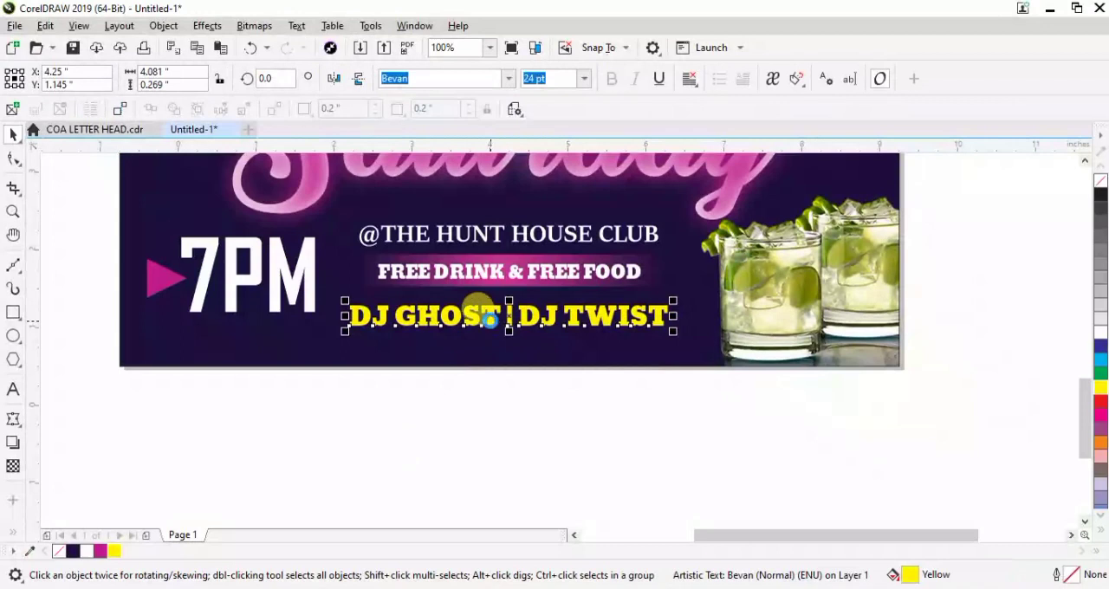
pyautogui.click(207, 25)
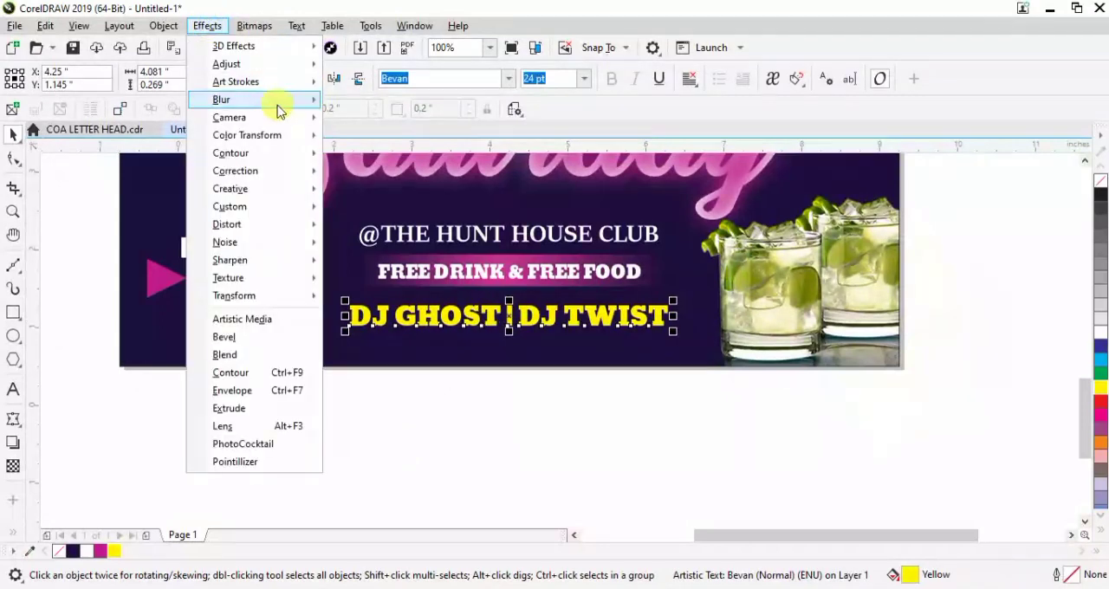
pyautogui.moveTo(280, 101)
pyautogui.click(405, 127)
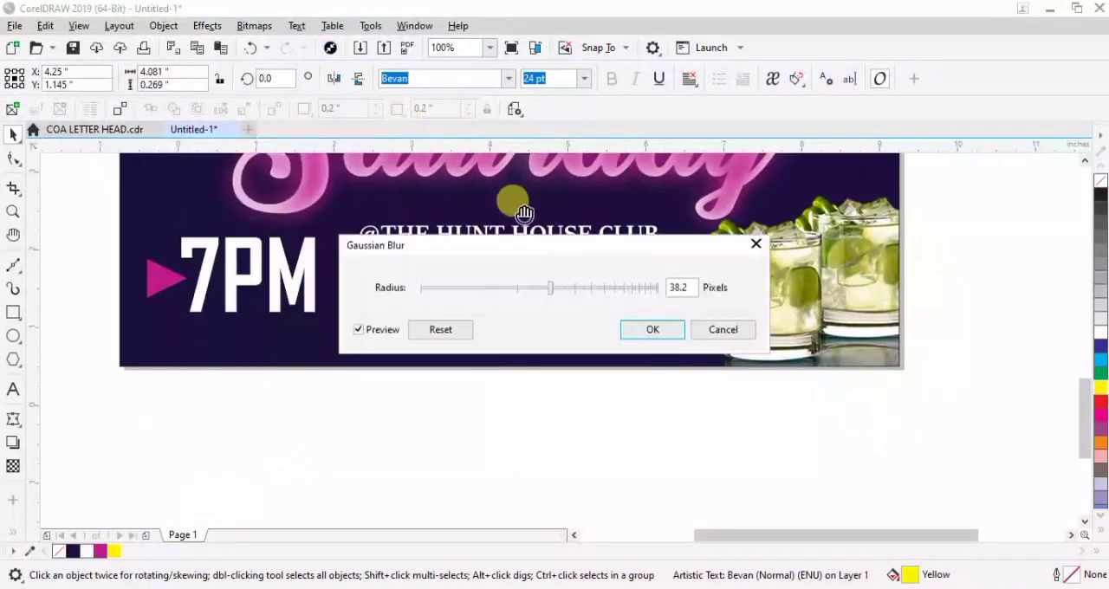
pyautogui.moveTo(526, 249); pyautogui.dragTo(370, 107)
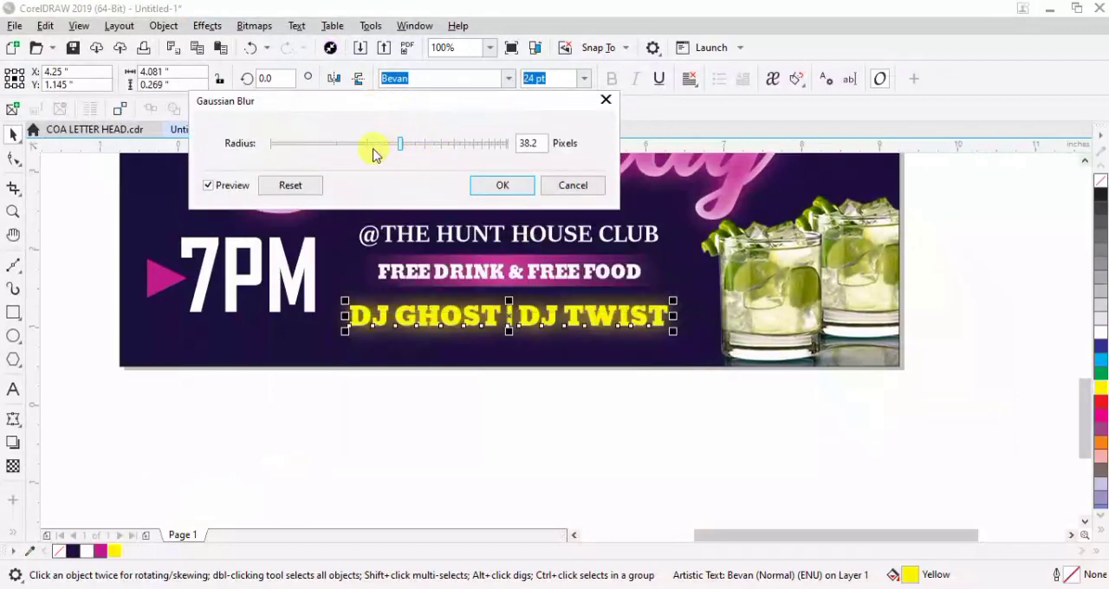
pyautogui.moveTo(400, 144); pyautogui.dragTo(362, 146)
pyautogui.click(330, 145)
pyautogui.moveTo(319, 147); pyautogui.dragTo(315, 146)
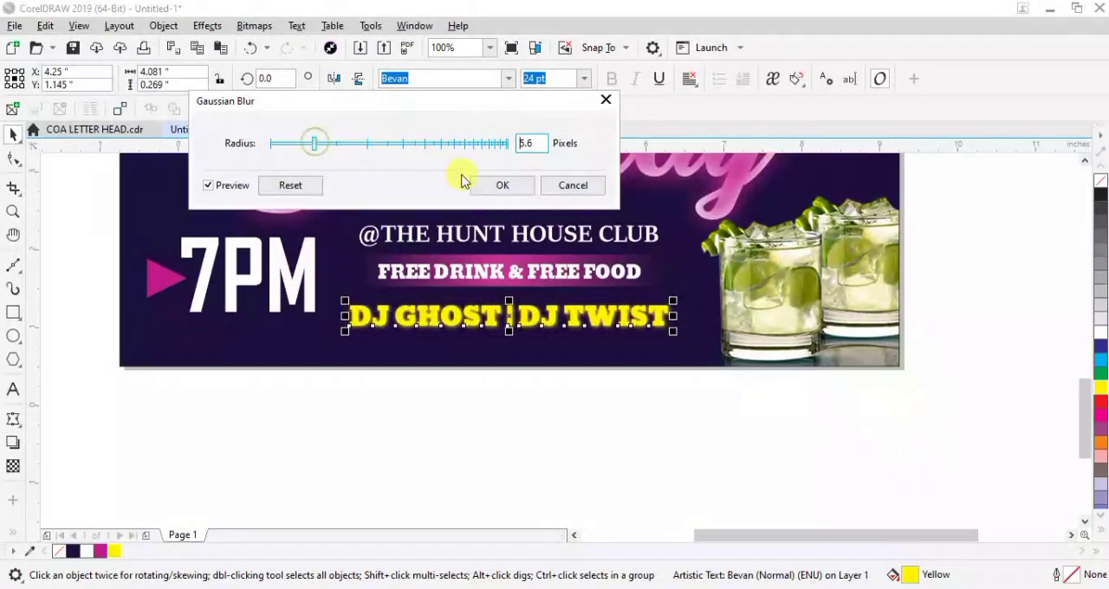
pyautogui.click(515, 185)
pyautogui.click(560, 431)
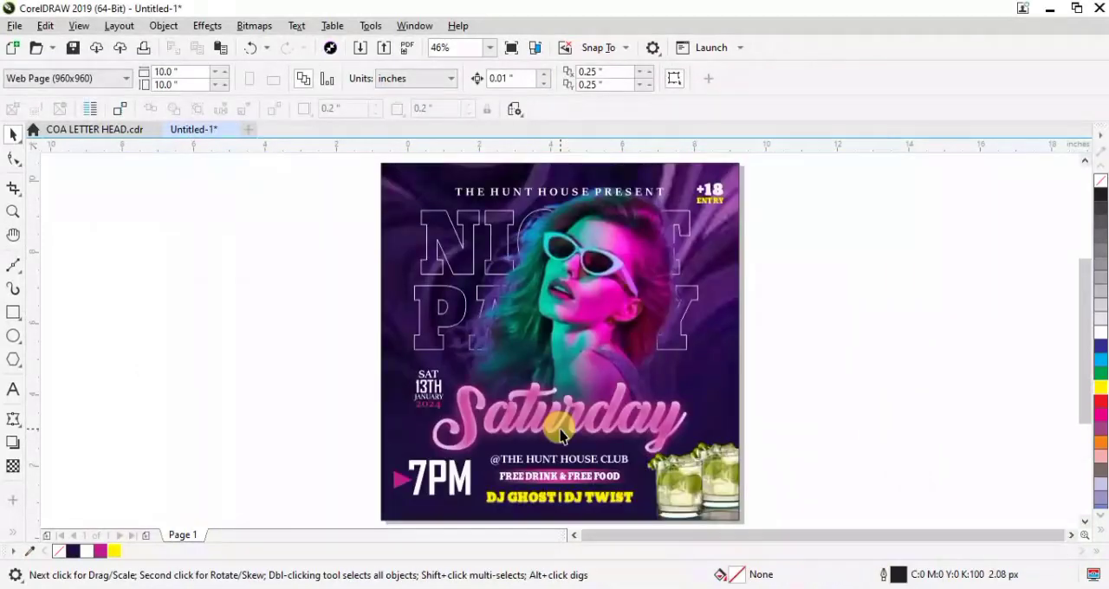